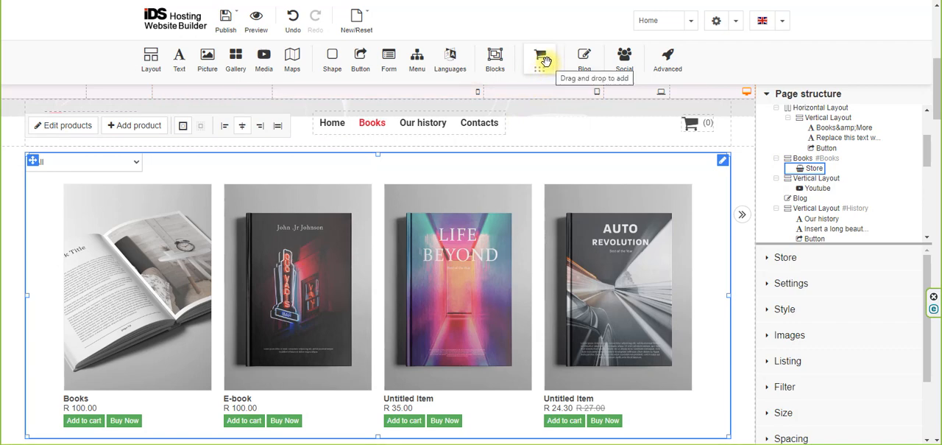
# Place a Commerce element below the book listing and review the available store, shopping cart and payment gateway options.
pyautogui.scroll(-2, 545, 62)
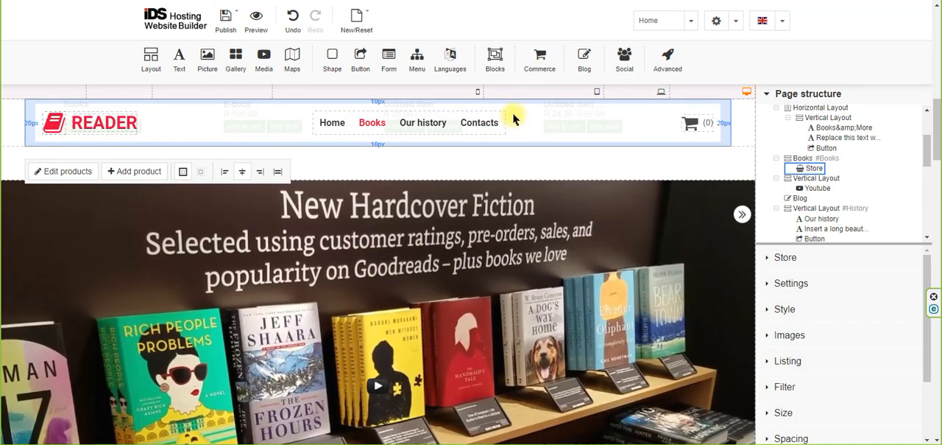
pyautogui.moveTo(541, 62); pyautogui.dragTo(455, 163)
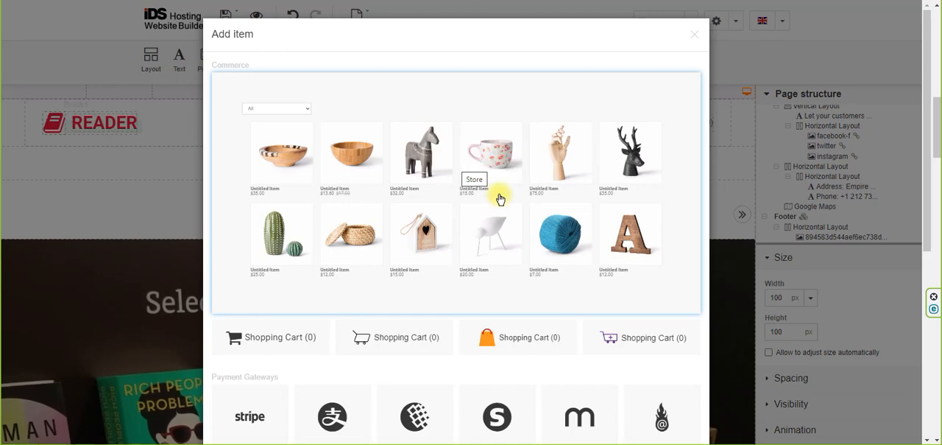
pyautogui.scroll(-3, 500, 199)
pyautogui.scroll(2, 501, 194)
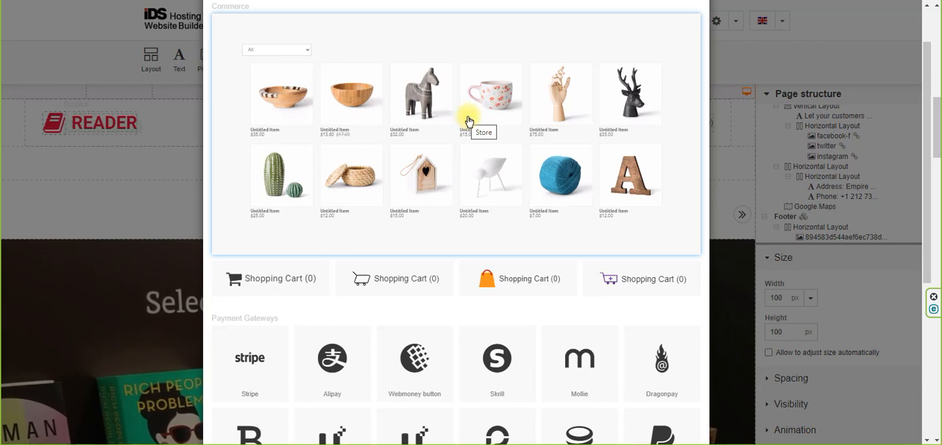
pyautogui.scroll(-1, 442, 165)
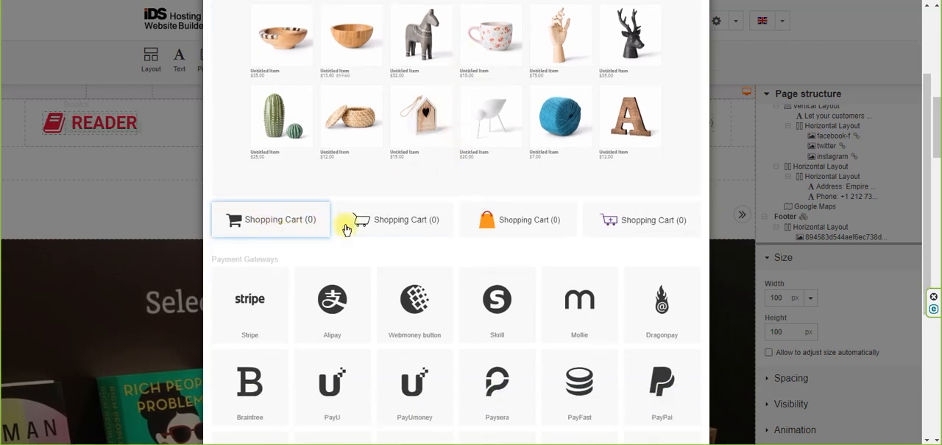
pyautogui.scroll(-1, 605, 246)
pyautogui.scroll(-2, 602, 249)
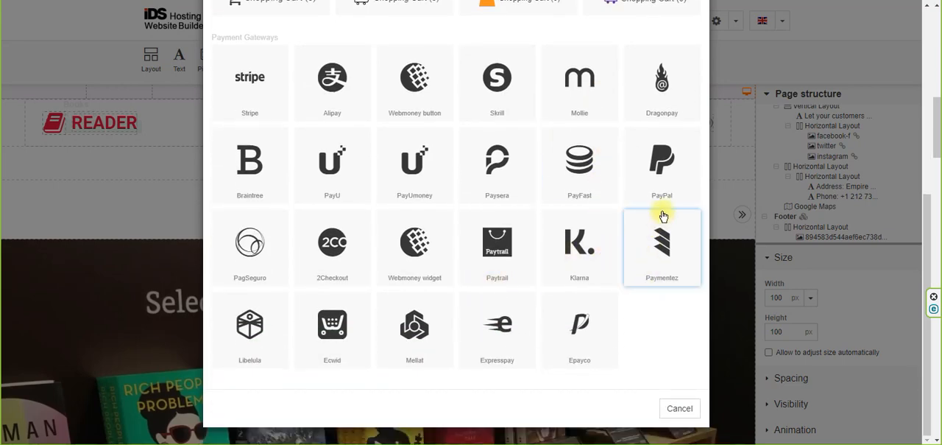
pyautogui.scroll(2, 499, 310)
pyautogui.scroll(2, 497, 273)
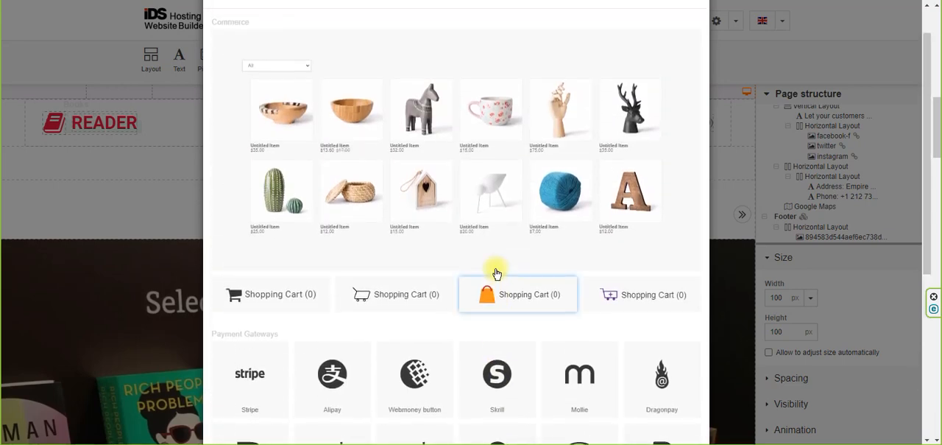
pyautogui.scroll(-2, 497, 273)
pyautogui.scroll(2, 495, 258)
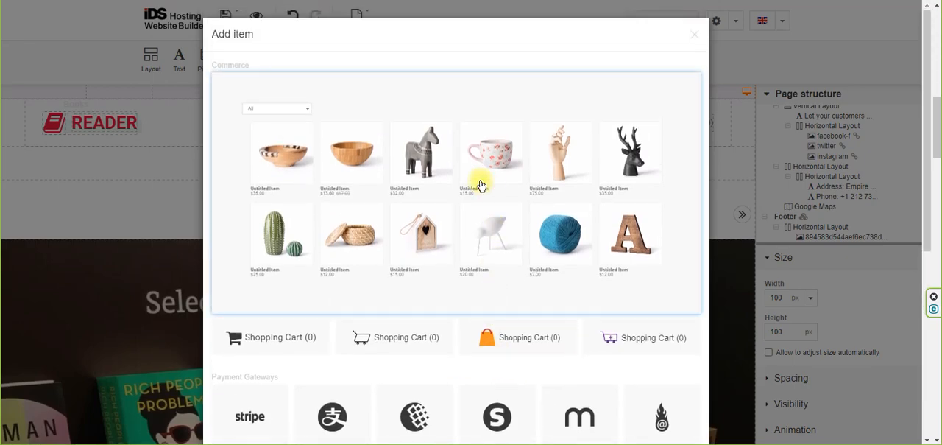
# Try adding a second Store element below the existing book listing, and delete it again.
pyautogui.click(481, 182)
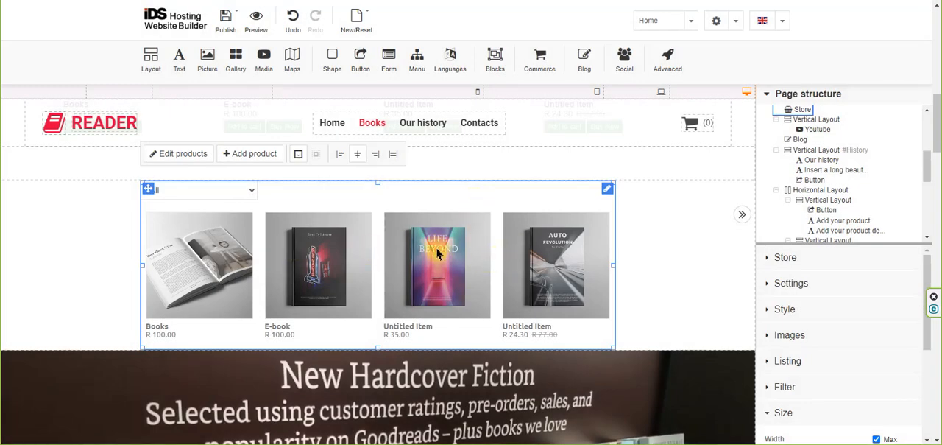
pyautogui.scroll(-1, 441, 243)
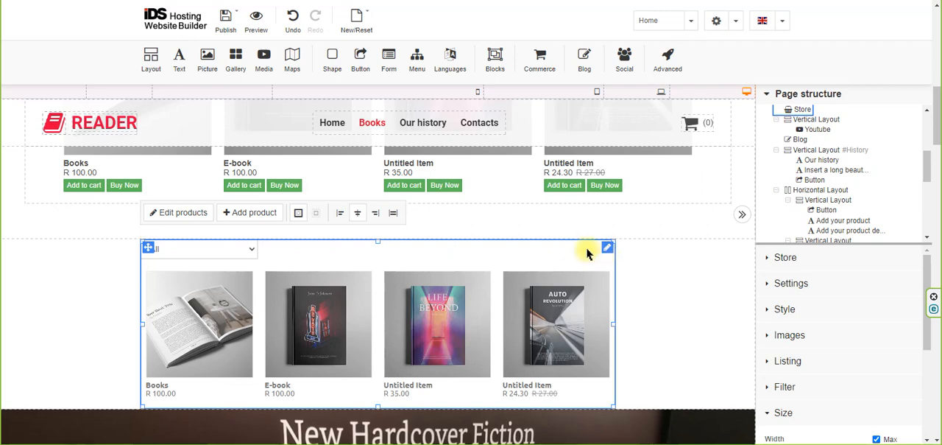
pyautogui.press('Delete')
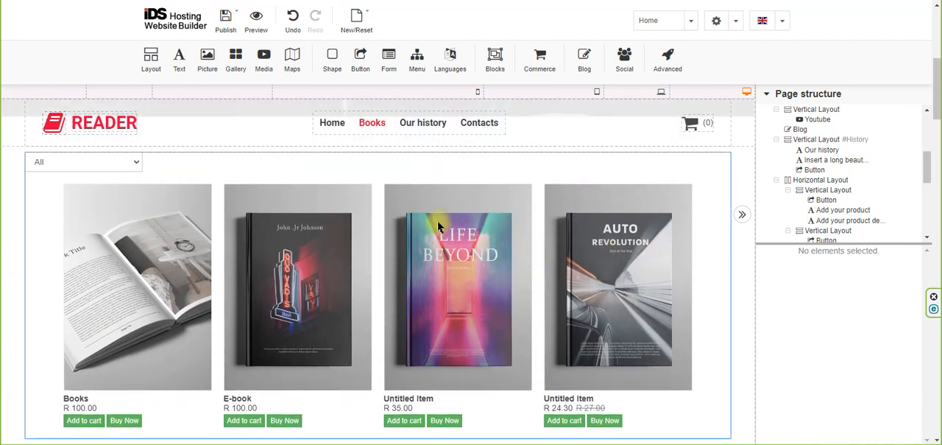
# Select the existing store element, look over its property sections, and view the details of the "Life Beyond" product.
pyautogui.click(378, 176)
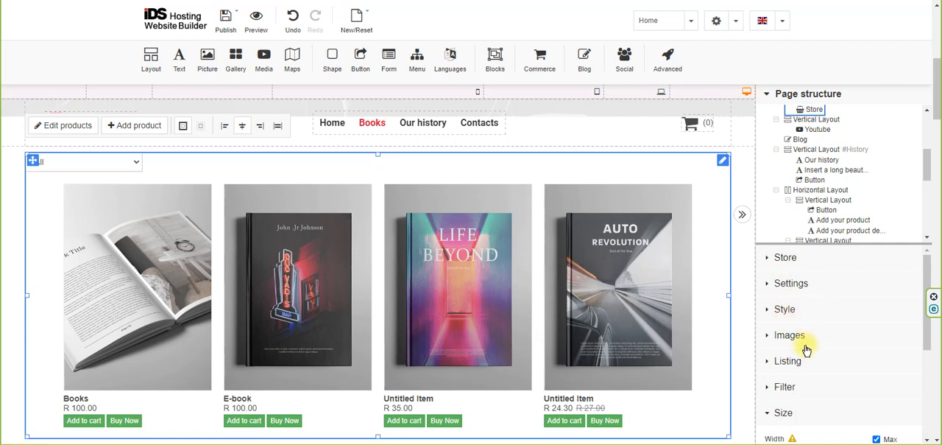
pyautogui.scroll(-2, 858, 384)
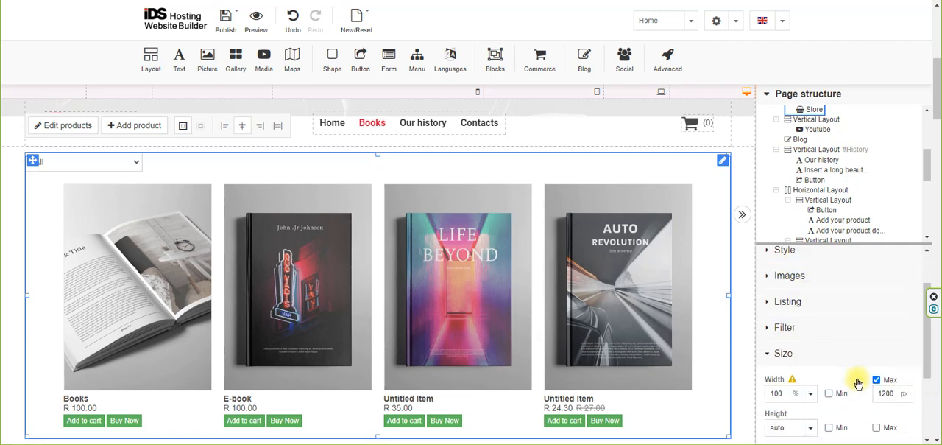
pyautogui.click(783, 299)
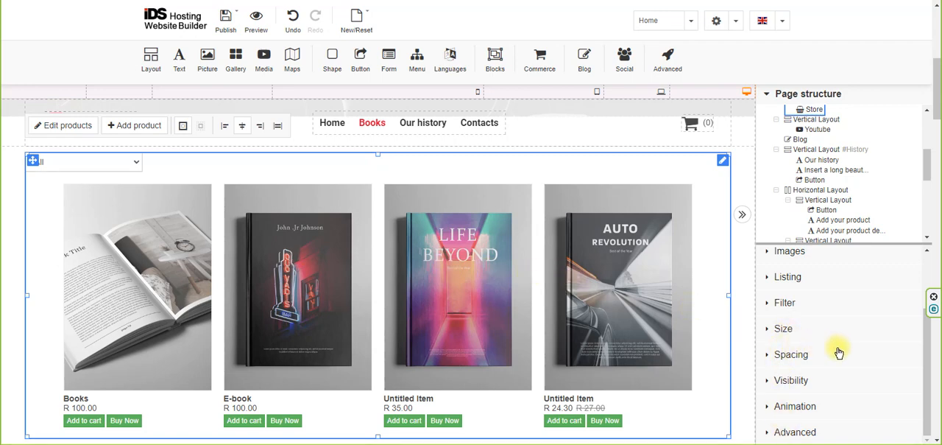
pyautogui.scroll(3, 837, 351)
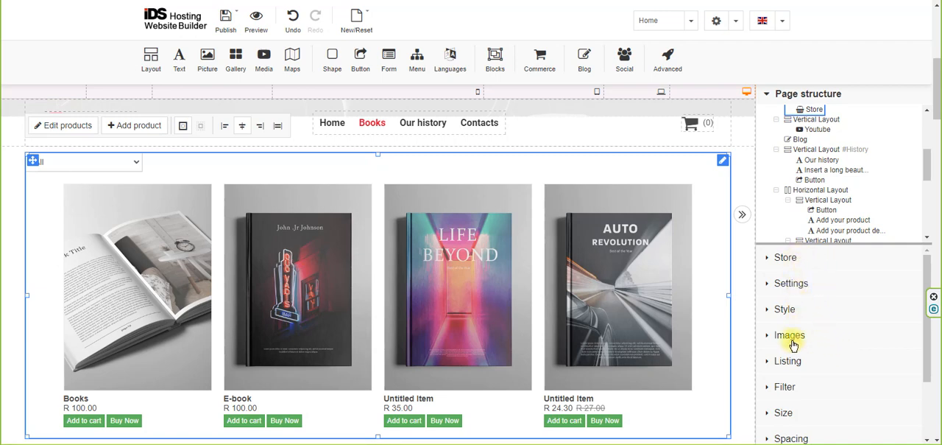
pyautogui.click(786, 259)
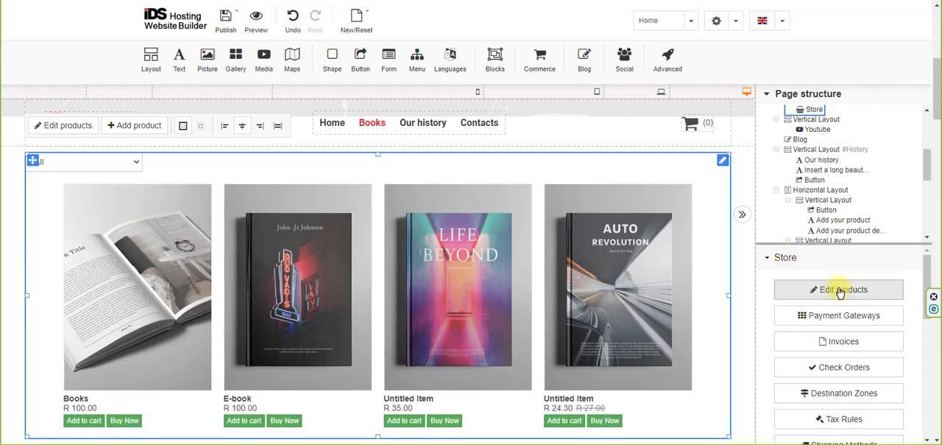
pyautogui.click(786, 258)
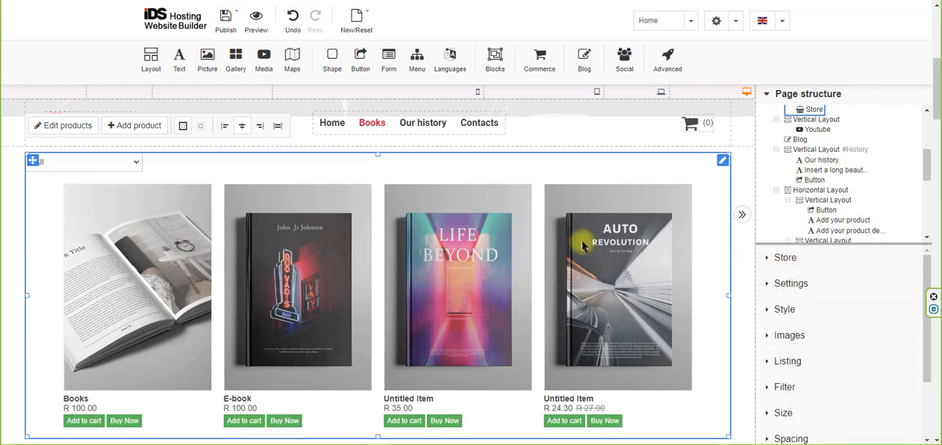
pyautogui.doubleClick(489, 244)
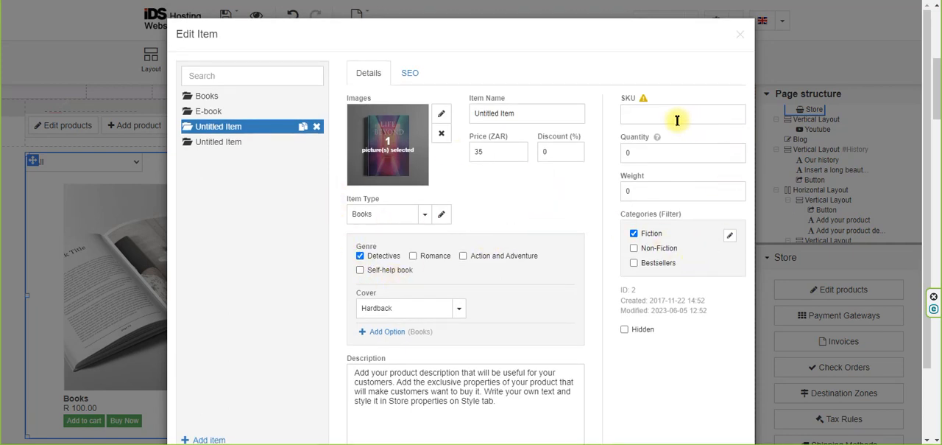
pyautogui.click(740, 34)
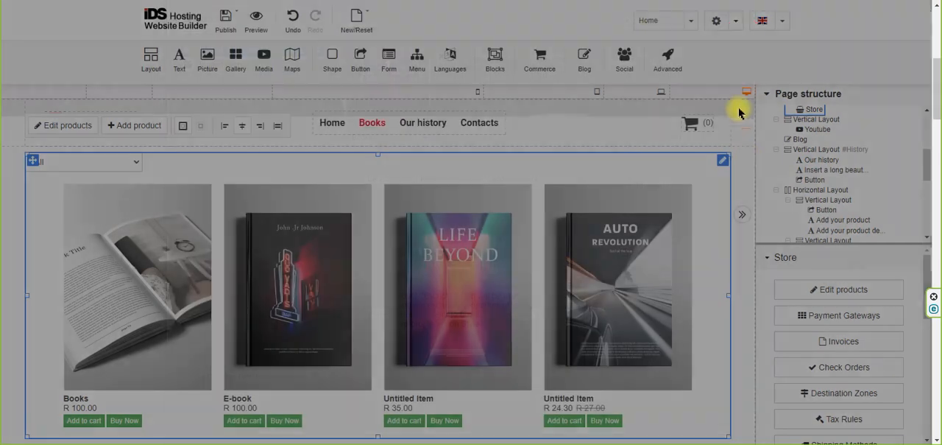
# Open the store's products for editing and inspect the Books item's picture manager, item name and weight fields.
pyautogui.click(829, 288)
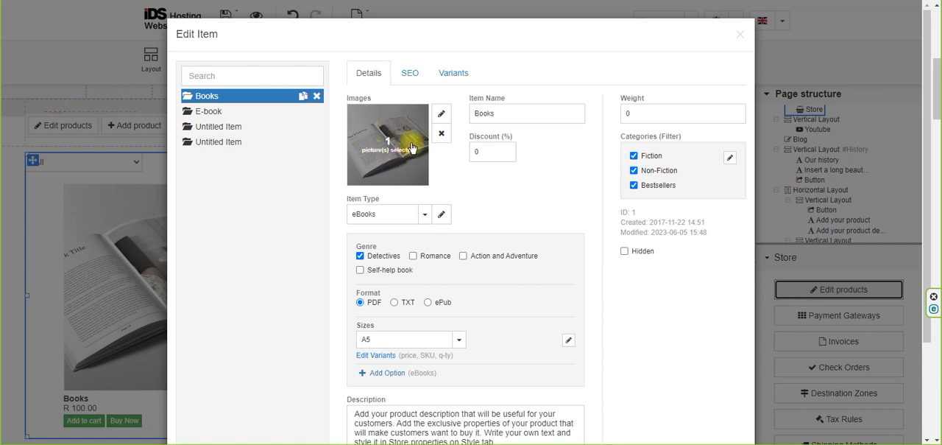
pyautogui.click(441, 114)
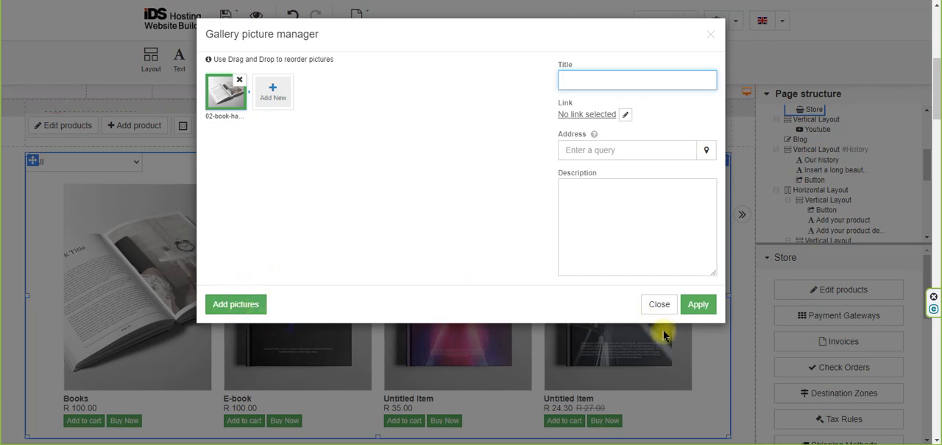
pyautogui.click(658, 303)
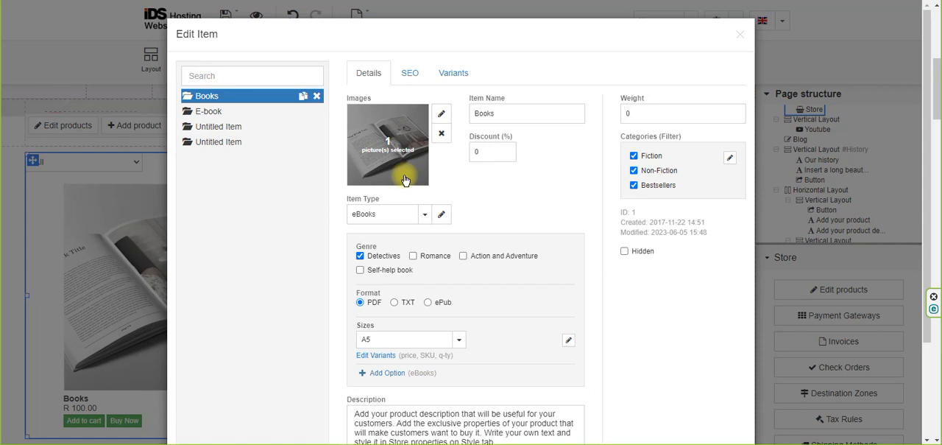
pyautogui.click(507, 111)
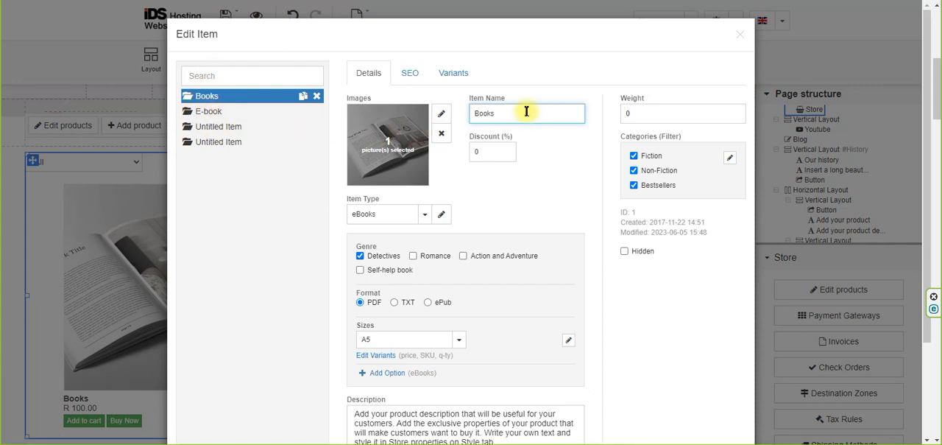
pyautogui.click(657, 114)
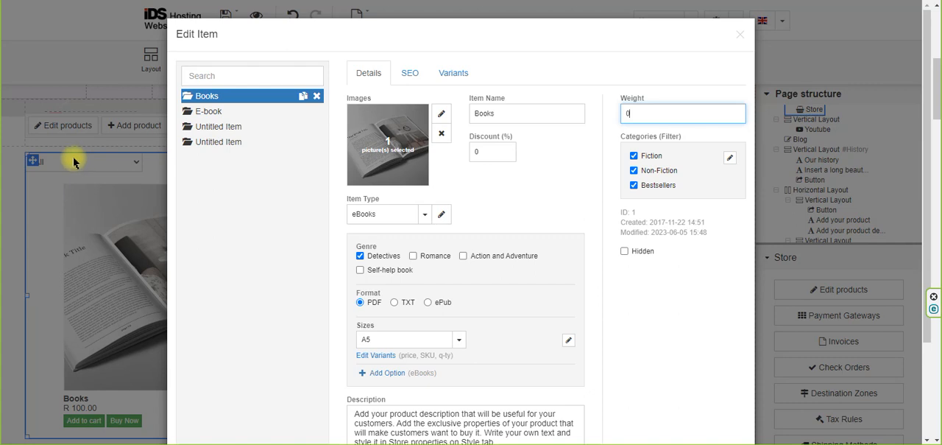
# Clear the Non-Fiction and Bestsellers categories for the Books item, and enable both again.
pyautogui.click(634, 170)
pyautogui.click(634, 185)
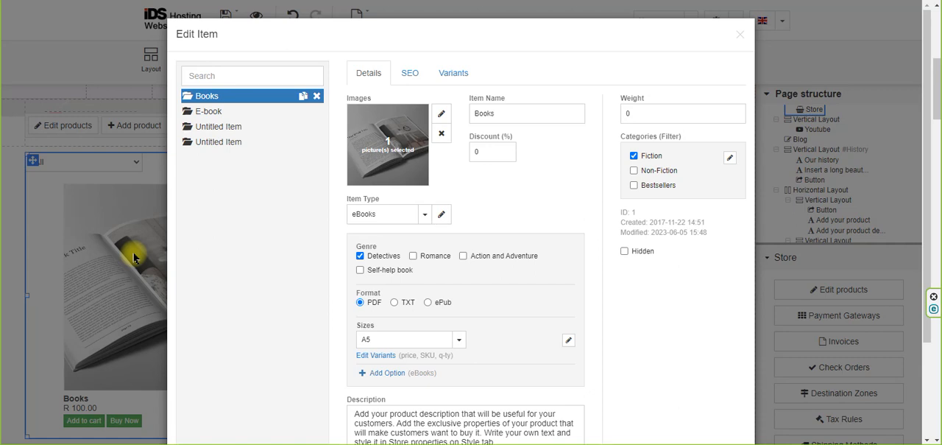
pyautogui.click(634, 171)
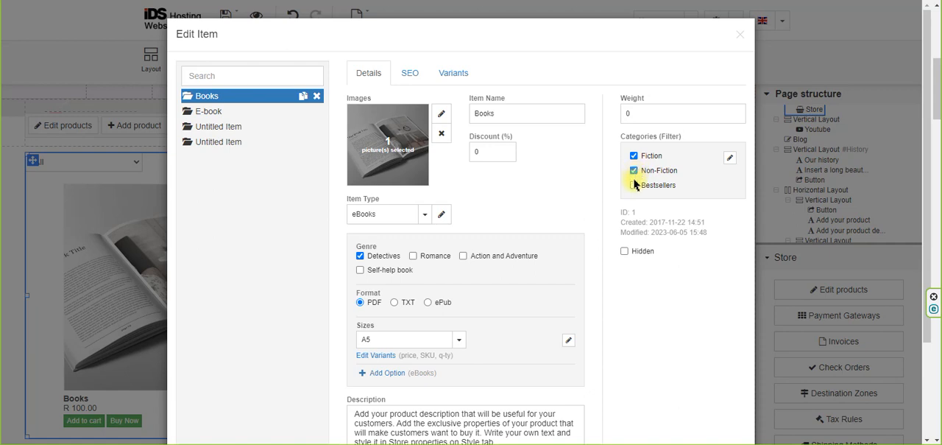
pyautogui.click(634, 186)
# Duplicate the website builder in a new browser tab and preview the site there.
pyautogui.rightClick(225, 0)
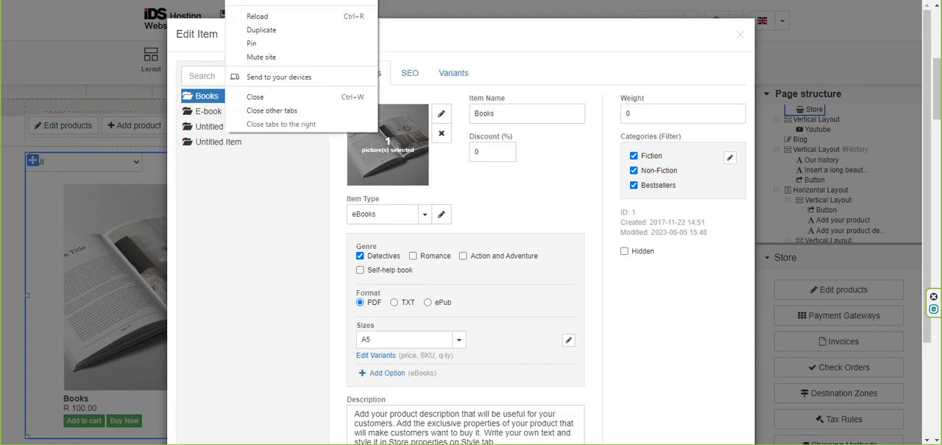
pyautogui.click(254, 31)
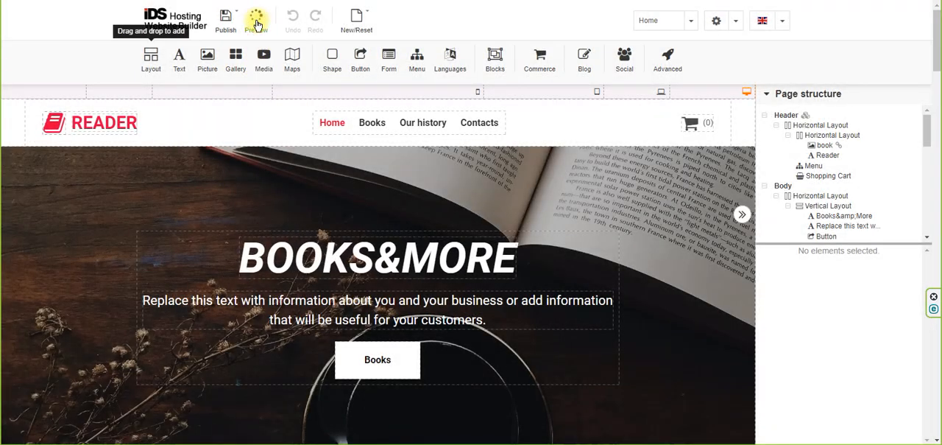
pyautogui.click(256, 20)
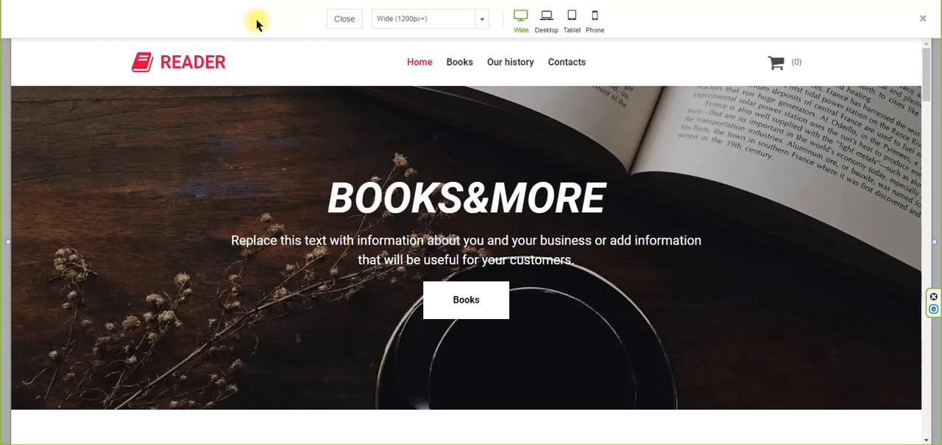
# View the E-book and Books product detail pages in the preview, and return to the Books item being edited.
pyautogui.scroll(-3, 259, 151)
pyautogui.click(351, 235)
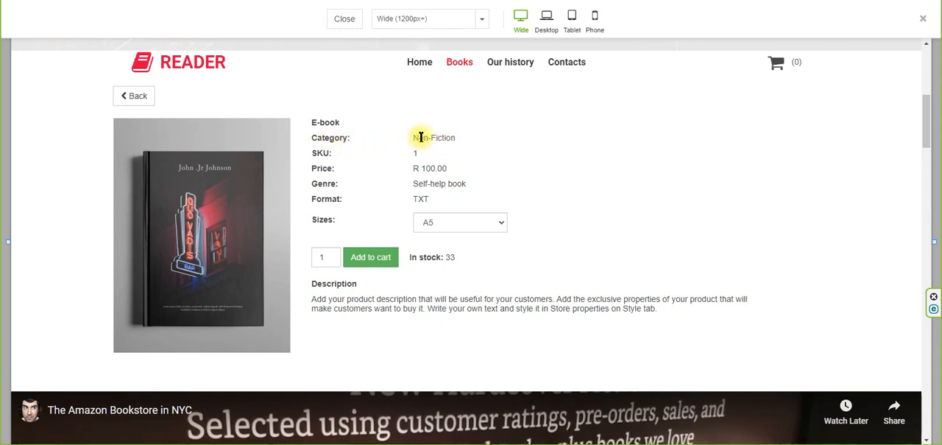
pyautogui.click(136, 94)
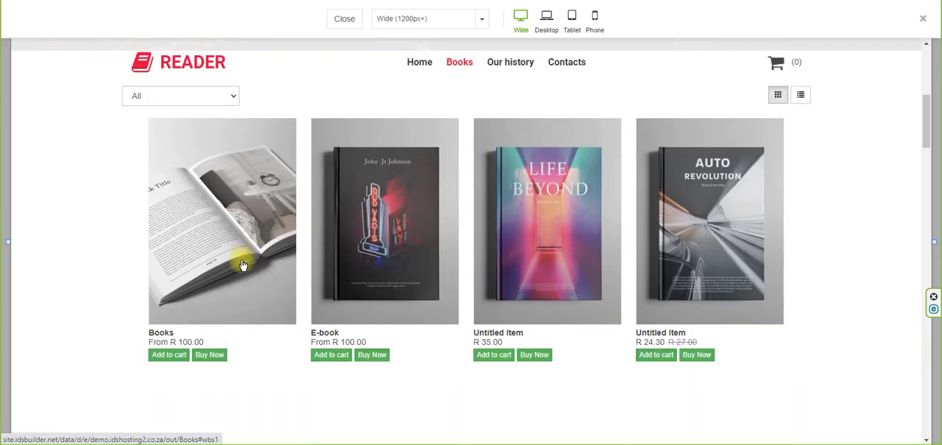
pyautogui.click(243, 265)
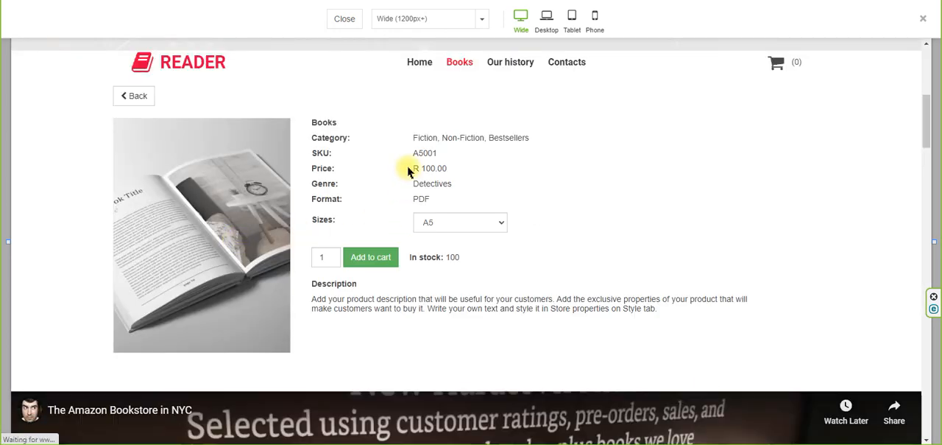
pyautogui.click(253, 0)
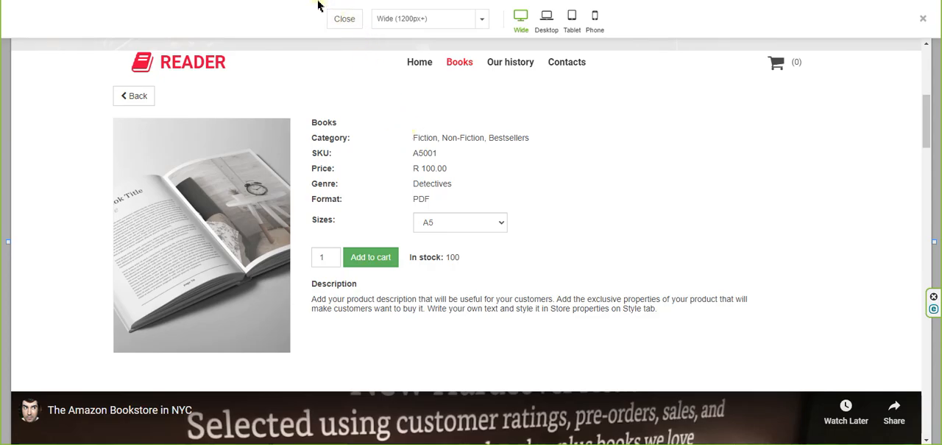
pyautogui.click(343, 18)
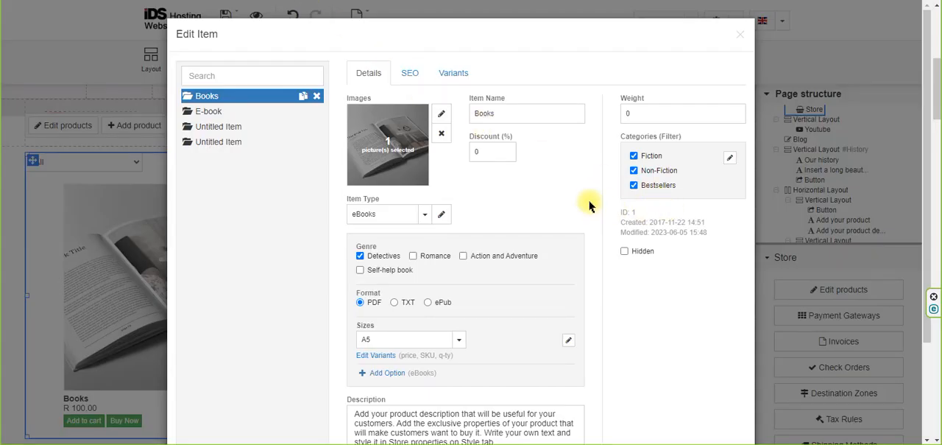
# Show the Books item's SEO settings and read the help for the User friendly URL.
pyautogui.click(409, 74)
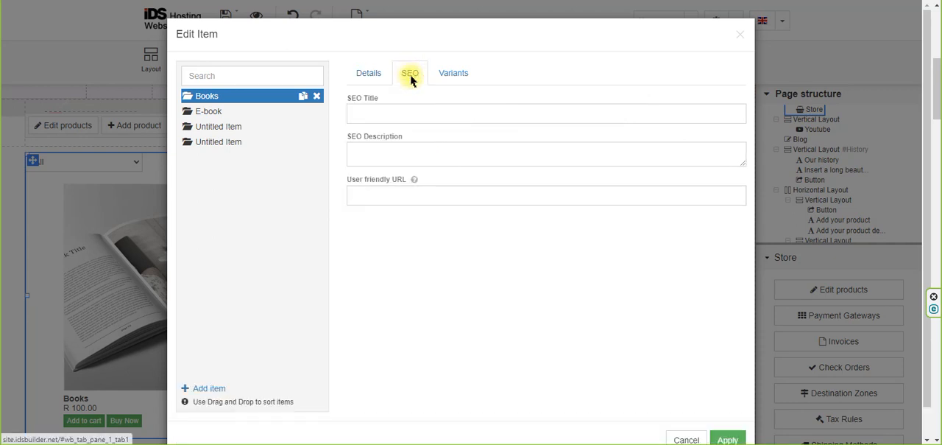
pyautogui.click(409, 115)
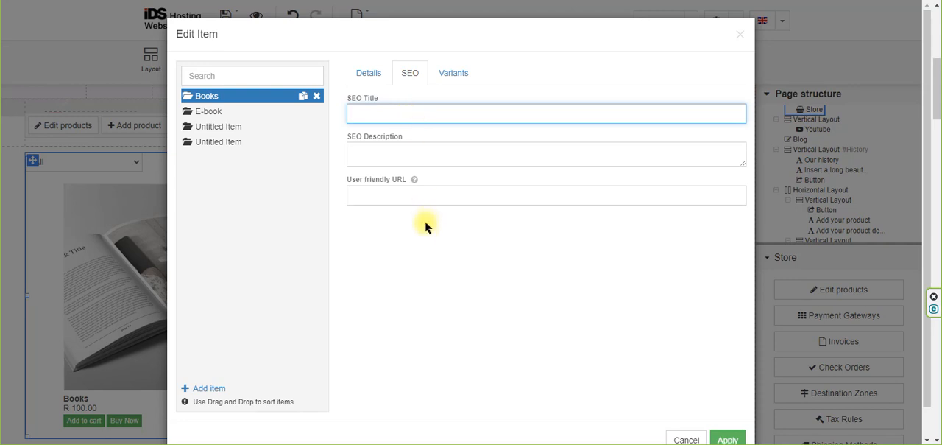
pyautogui.moveTo(415, 181)
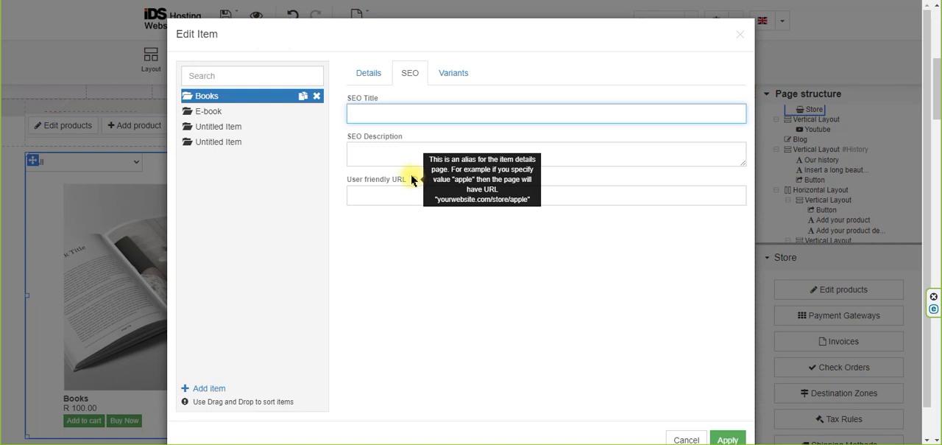
# View the Books item's variants, return to its details, and add a product category named Cat1 with the Thumbnails list view.
pyautogui.click(452, 75)
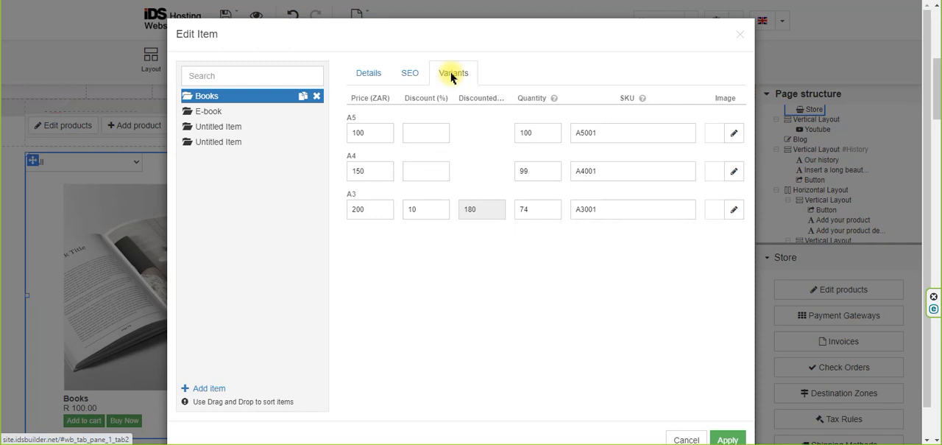
pyautogui.click(371, 76)
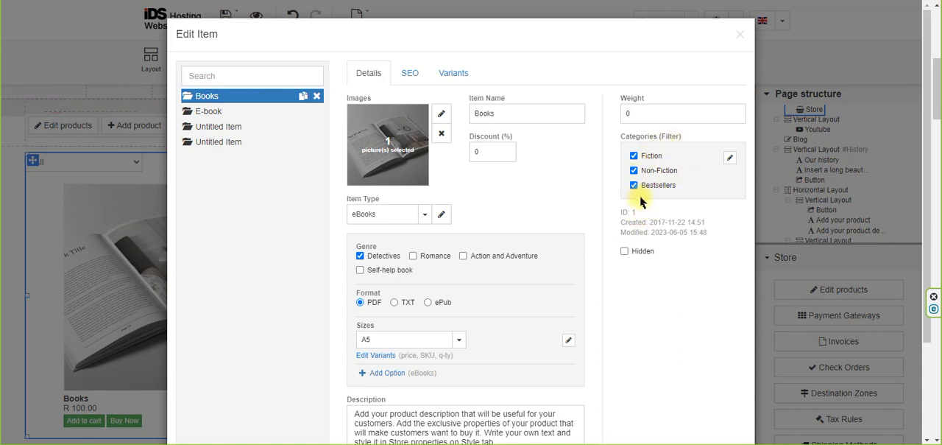
pyautogui.click(730, 157)
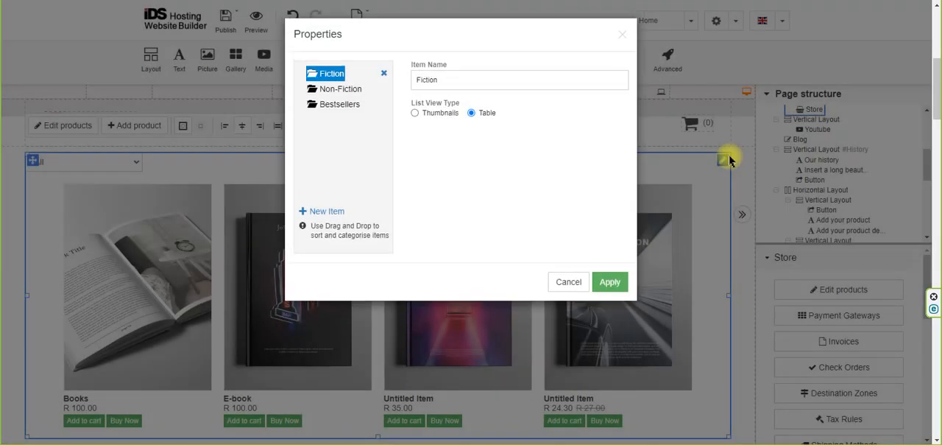
pyautogui.click(327, 212)
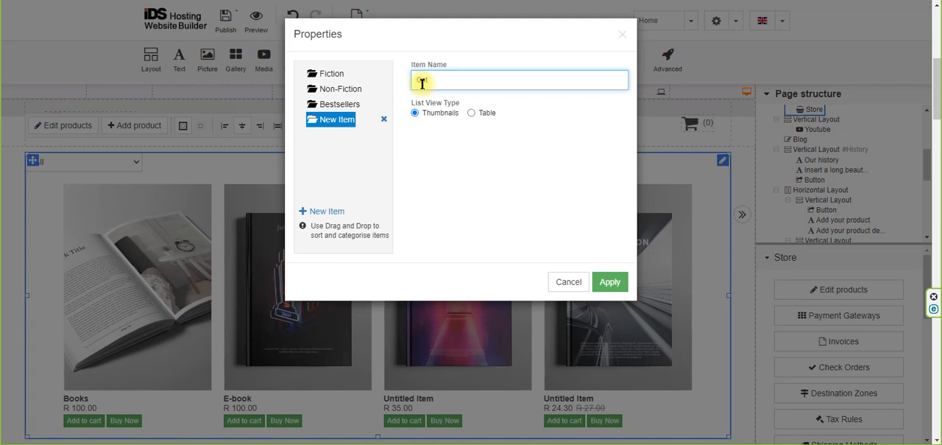
pyautogui.click(610, 281)
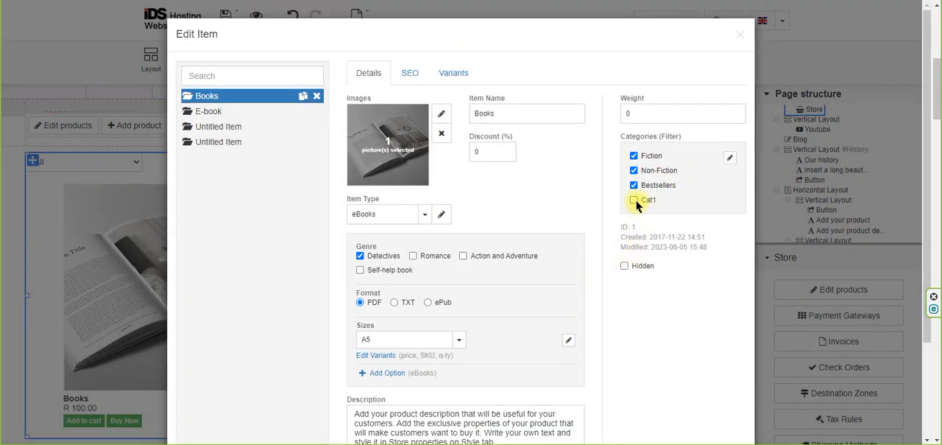
# Review the Non-Fiction and Bestsellers category settings, set the Fiction category's list view type to Thumbnails, and save the Books item.
pyautogui.click(730, 160)
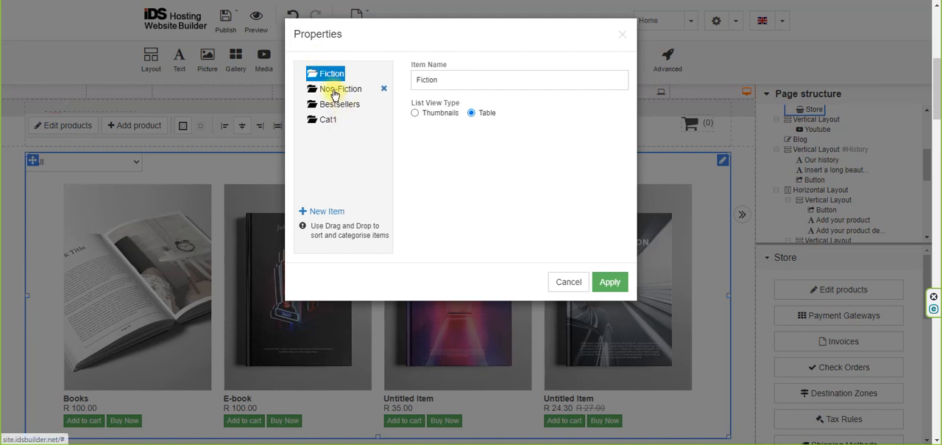
pyautogui.click(333, 90)
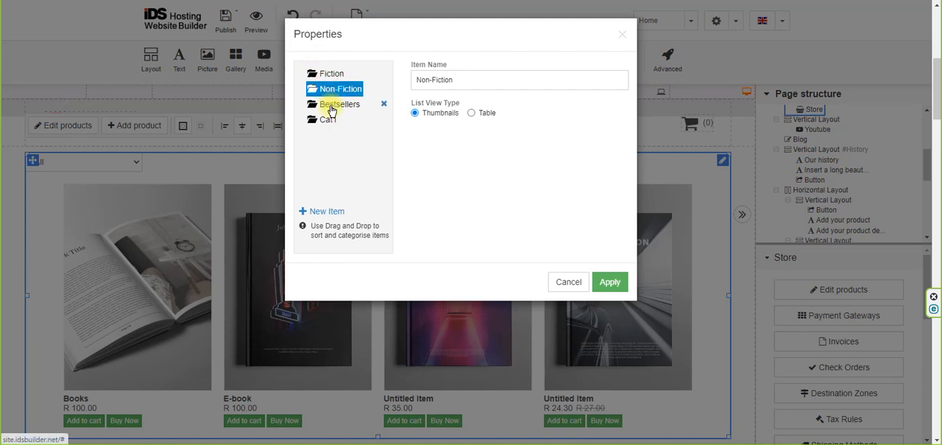
pyautogui.click(331, 104)
pyautogui.click(328, 73)
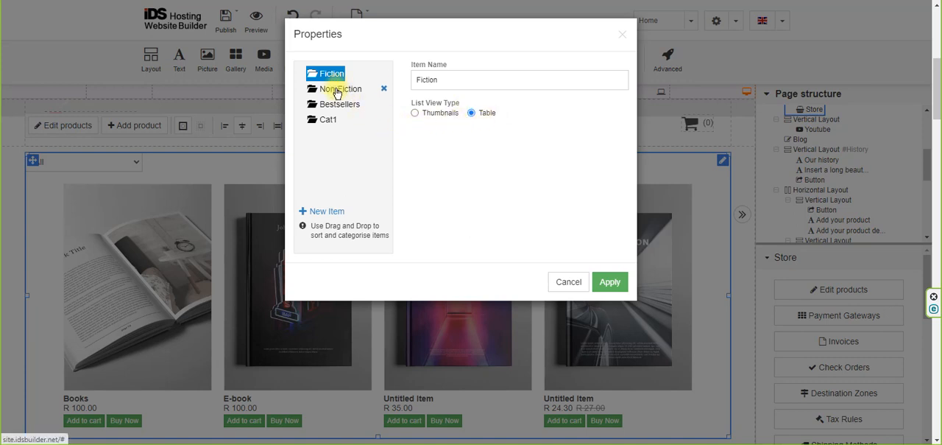
pyautogui.click(415, 112)
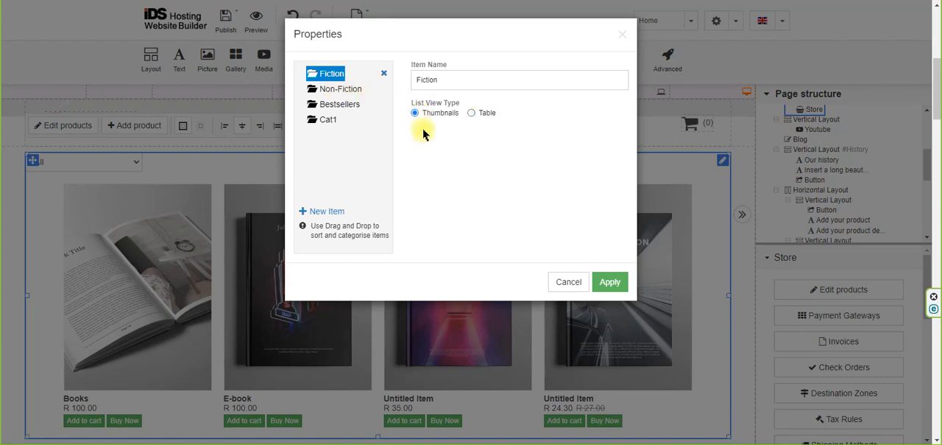
pyautogui.click(617, 281)
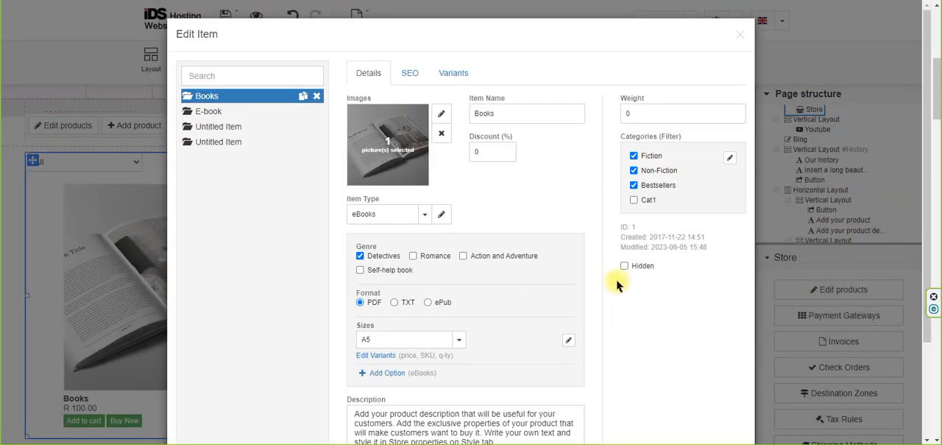
pyautogui.scroll(-3, 637, 375)
pyautogui.click(724, 409)
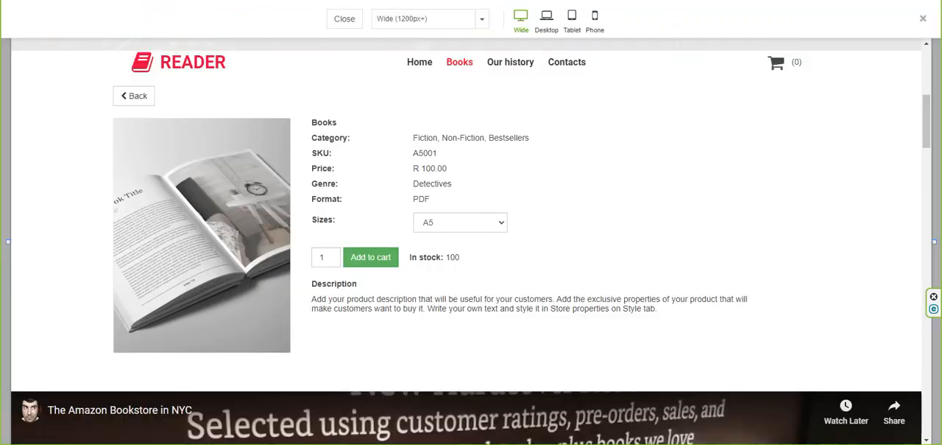
# Return to the product list in the site preview, filter it by Fiction, and switch back to the website builder.
pyautogui.click(141, 98)
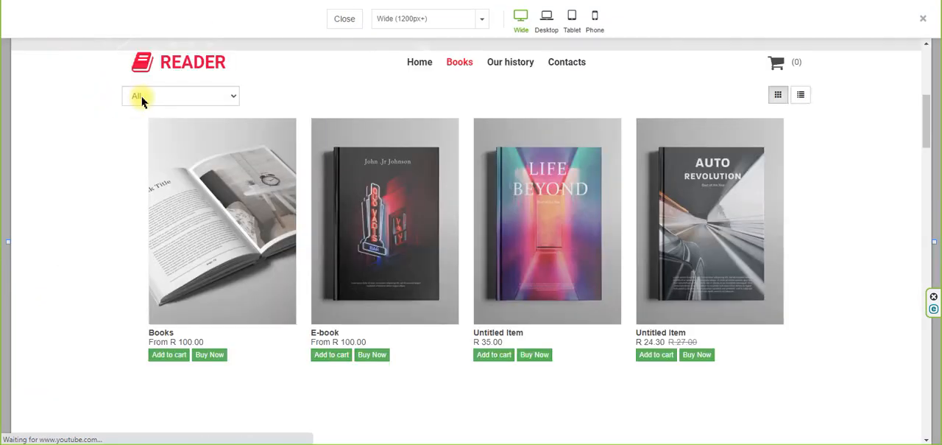
pyautogui.click(232, 96)
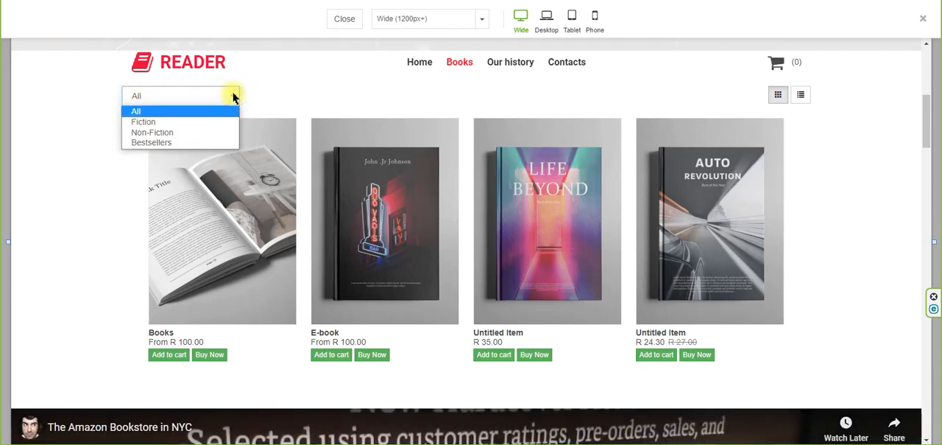
pyautogui.click(185, 122)
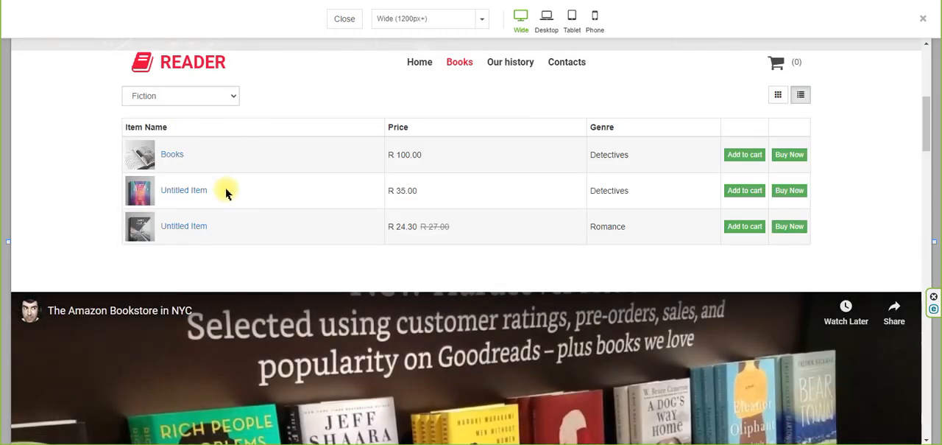
pyautogui.click(258, 1)
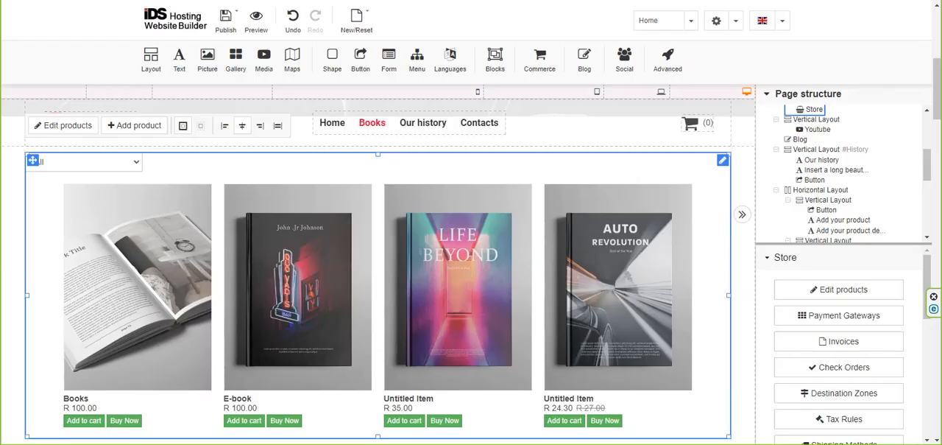
# Open the untitled Life Beyond book item for editing and set the Fiction category's list view type to Table.
pyautogui.doubleClick(413, 247)
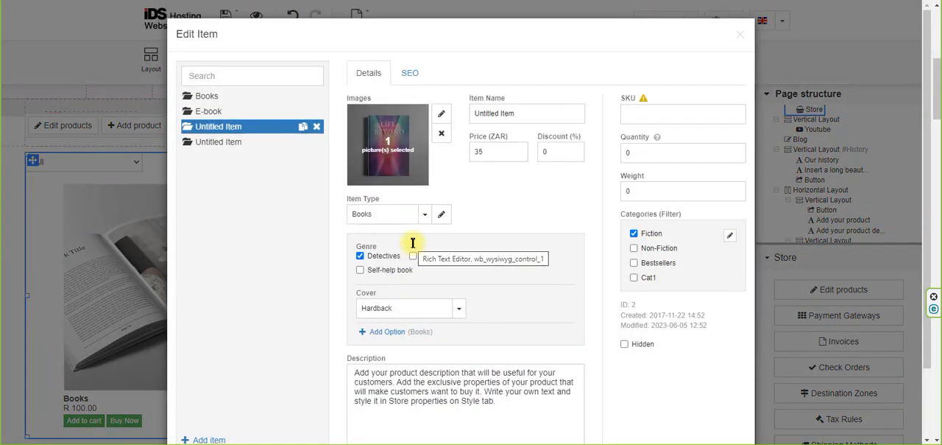
pyautogui.click(729, 235)
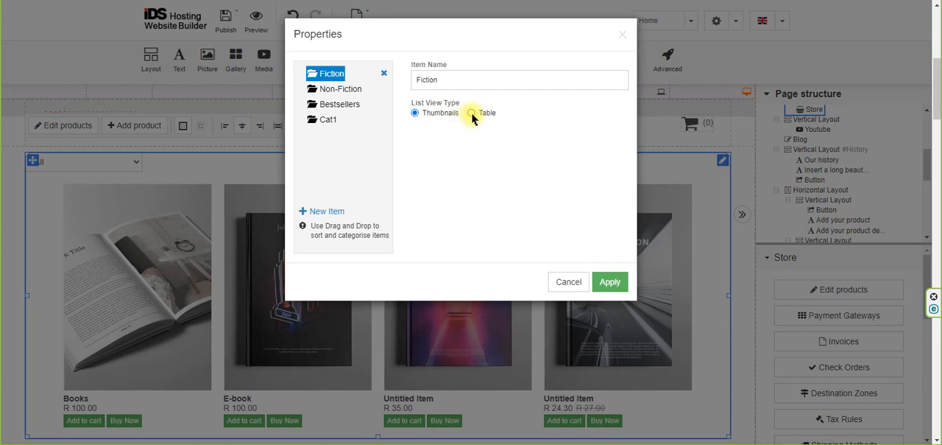
pyautogui.click(471, 114)
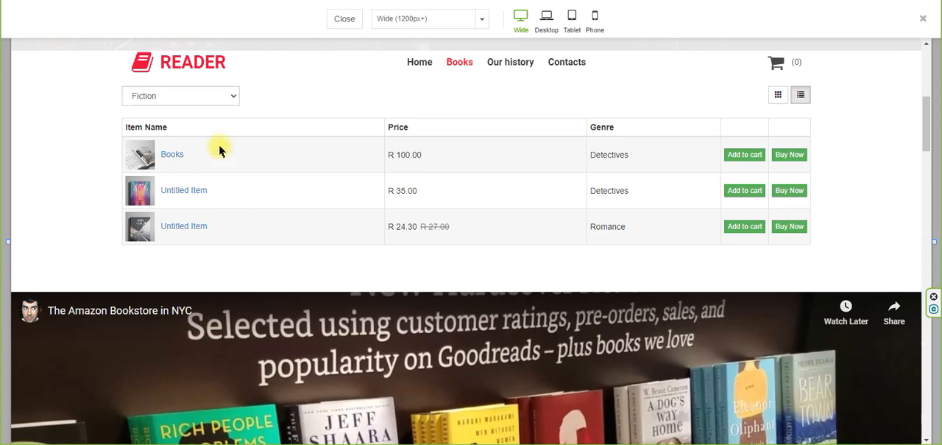
# Compare the Non-Fiction and Fiction category views in the site preview, ending with the Fiction filter.
pyautogui.click(206, 96)
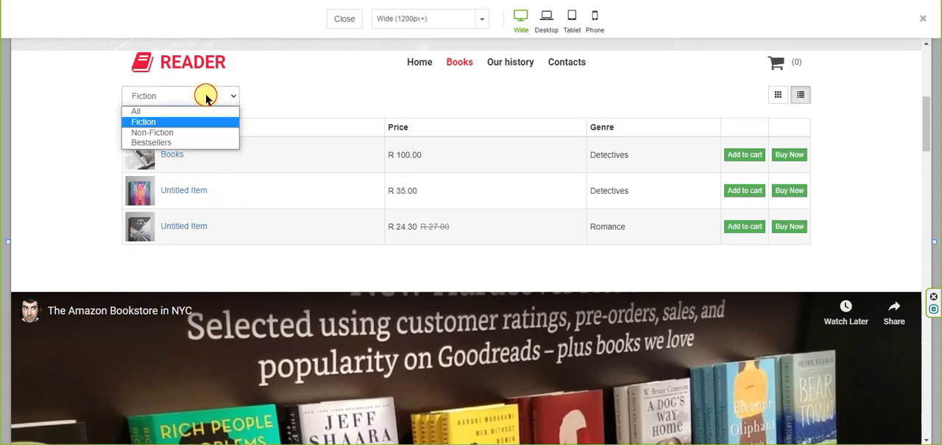
pyautogui.click(190, 132)
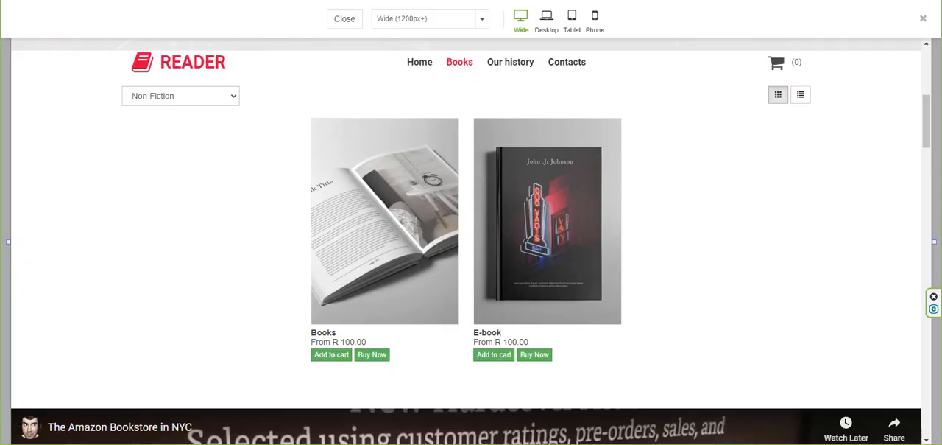
pyautogui.click(209, 96)
pyautogui.click(206, 122)
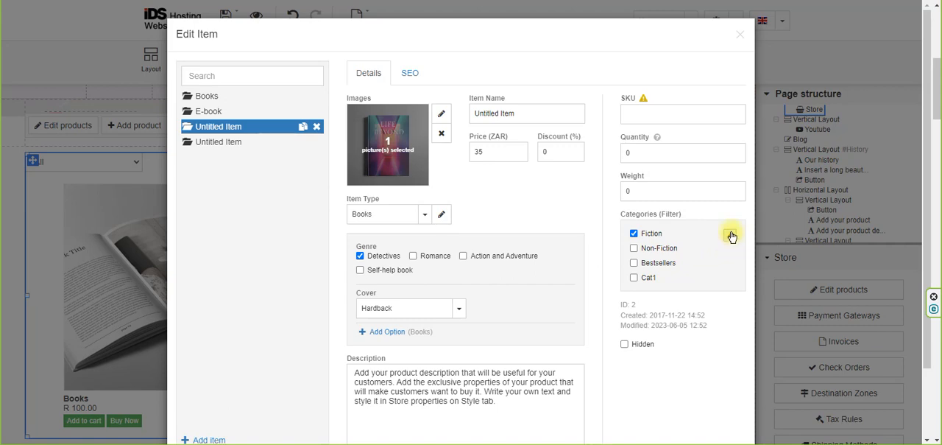
# Select the Books item and review the list view types of the Fiction and Cat1 categories.
pyautogui.click(249, 98)
pyautogui.click(729, 157)
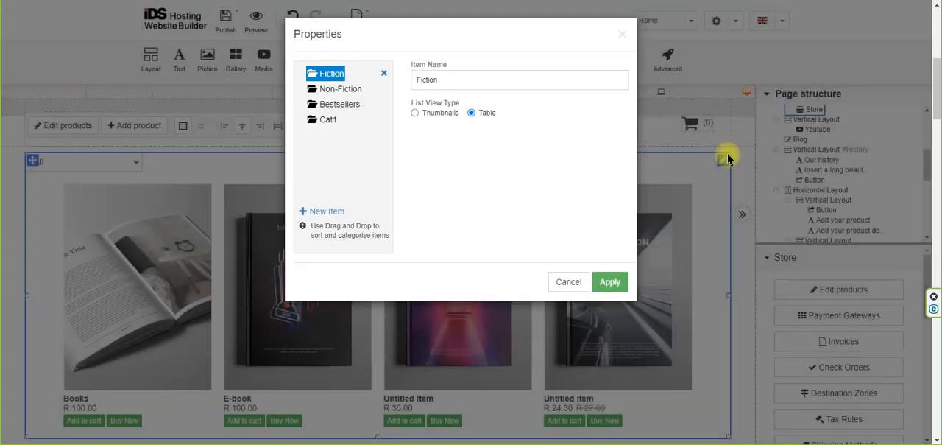
pyautogui.click(605, 283)
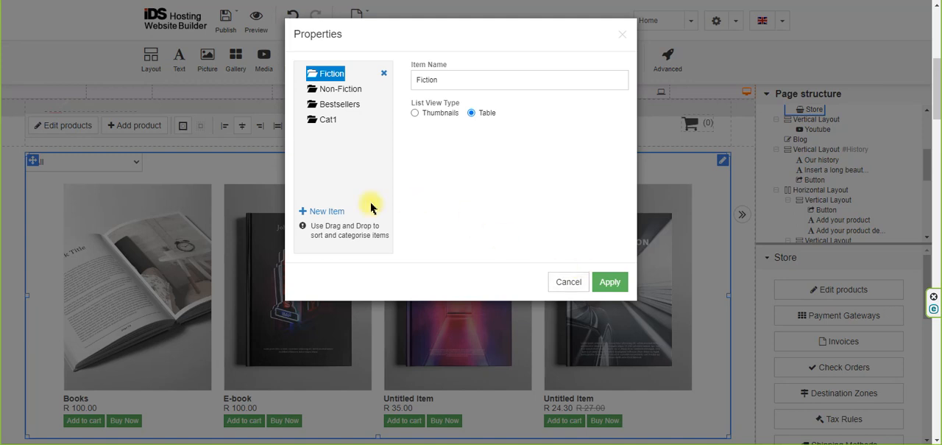
pyautogui.moveTo(329, 122)
pyautogui.mouseDown()
pyautogui.moveTo(326, 91)
pyautogui.moveTo(325, 120)
pyautogui.mouseUp()
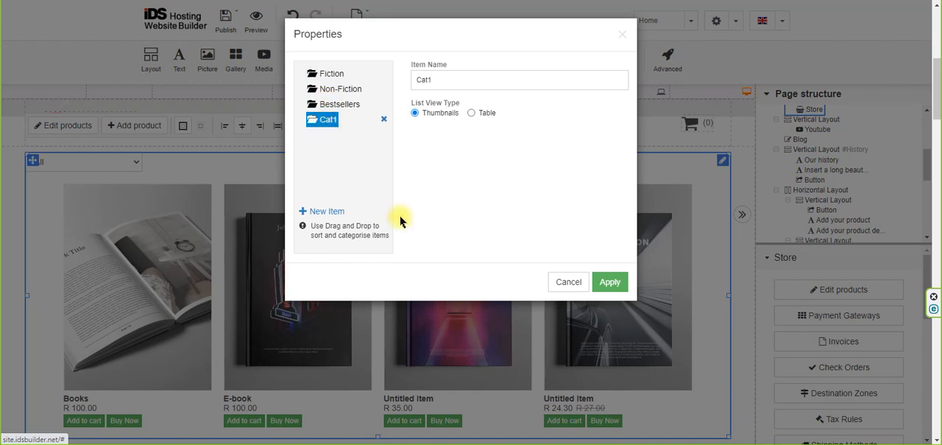
pyautogui.click(605, 283)
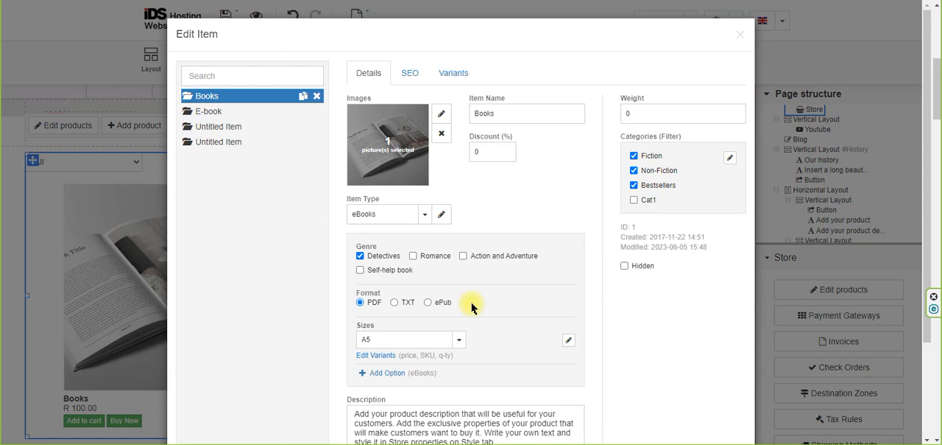
# Review the available item types for Books and the eBooks type's options, leaving the item type settings without changes.
pyautogui.click(426, 215)
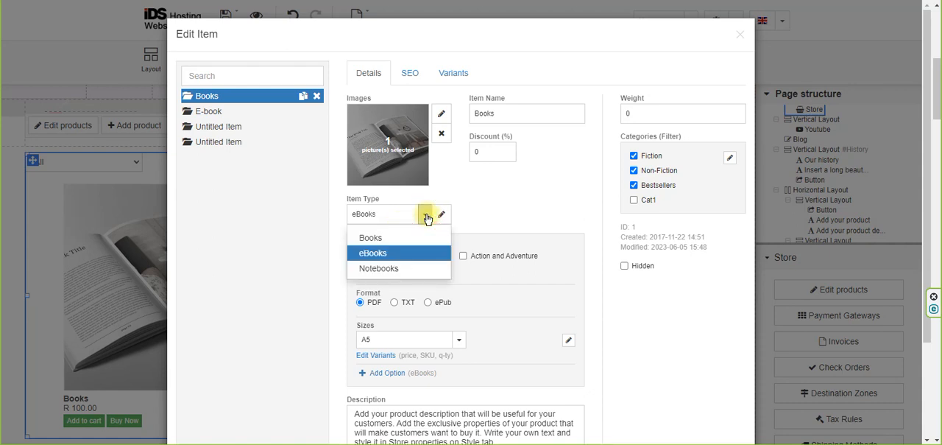
pyautogui.click(425, 216)
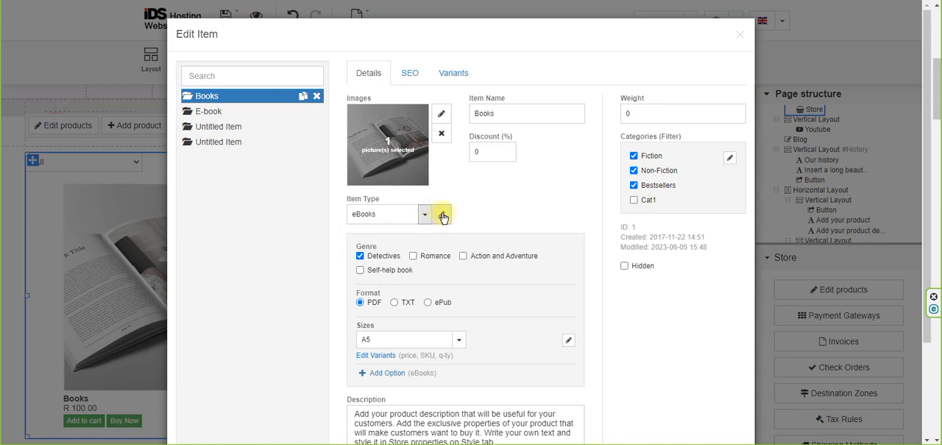
pyautogui.click(443, 216)
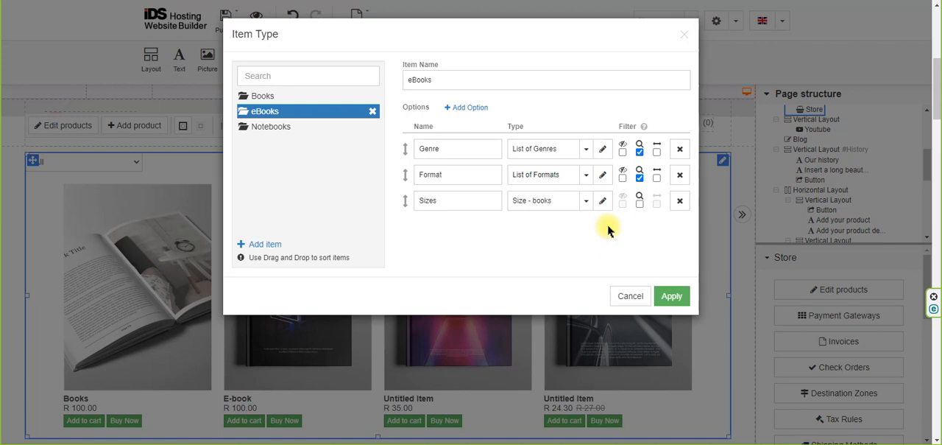
pyautogui.click(629, 295)
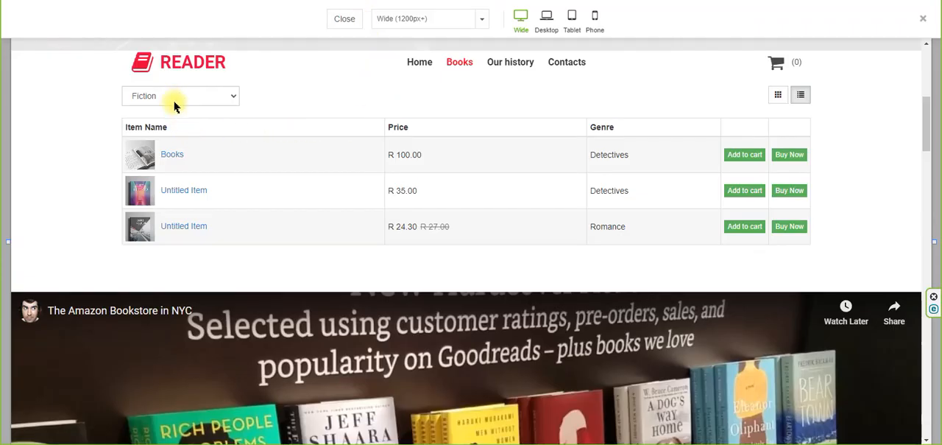
# Show all products in the site preview and open the Books product detail page.
pyautogui.click(169, 104)
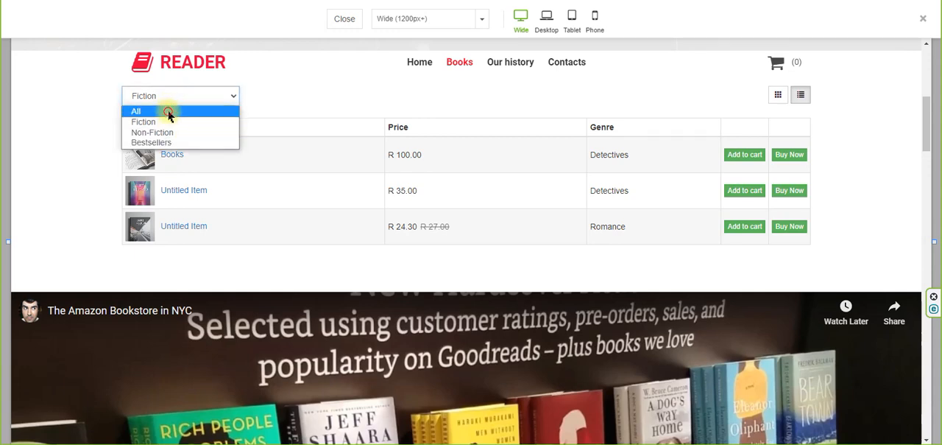
pyautogui.click(170, 109)
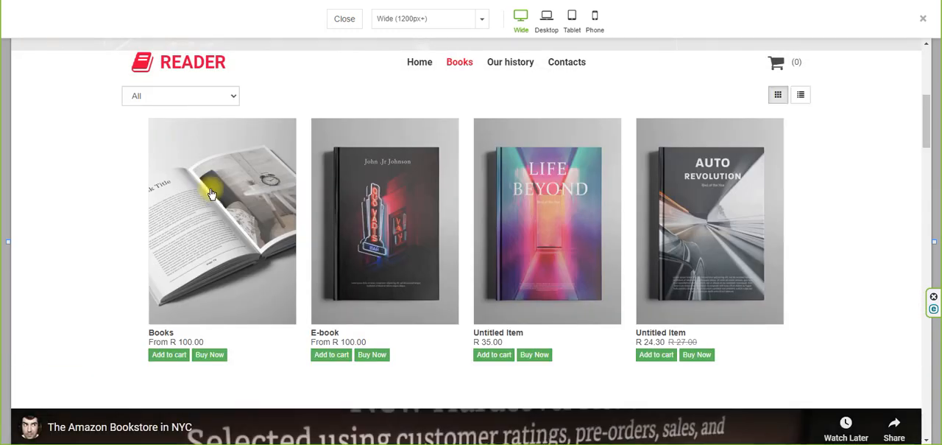
pyautogui.click(210, 193)
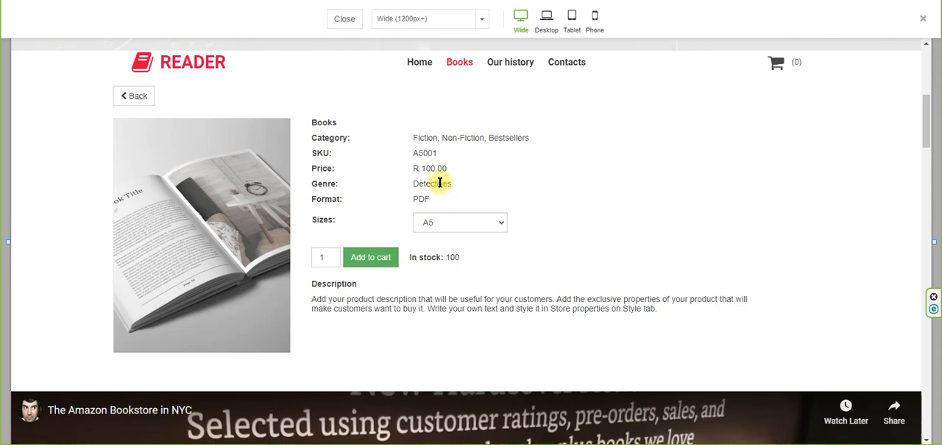
# Select size A4 and after that A3 on the Books product page to compare price, SKU and stock.
pyautogui.click(446, 227)
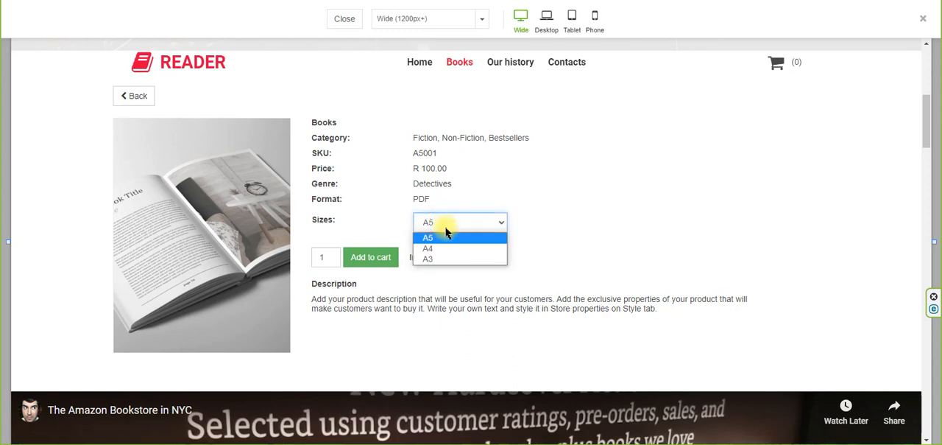
pyautogui.click(440, 248)
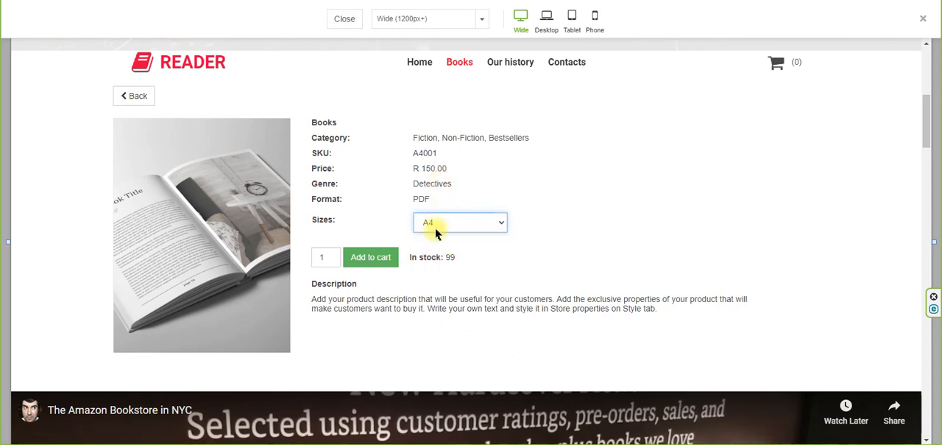
pyautogui.click(436, 231)
pyautogui.click(435, 260)
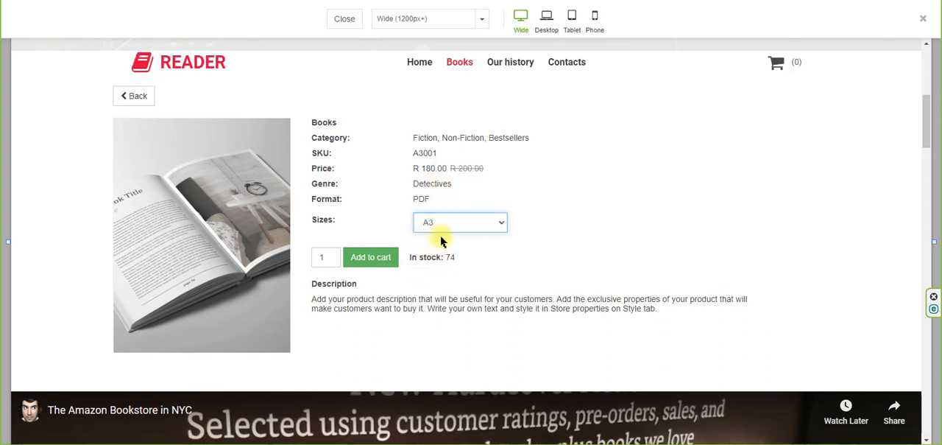
# Check the Books item's size selector, variants and eBooks item type options, leaving the item type without changes.
pyautogui.click(444, 222)
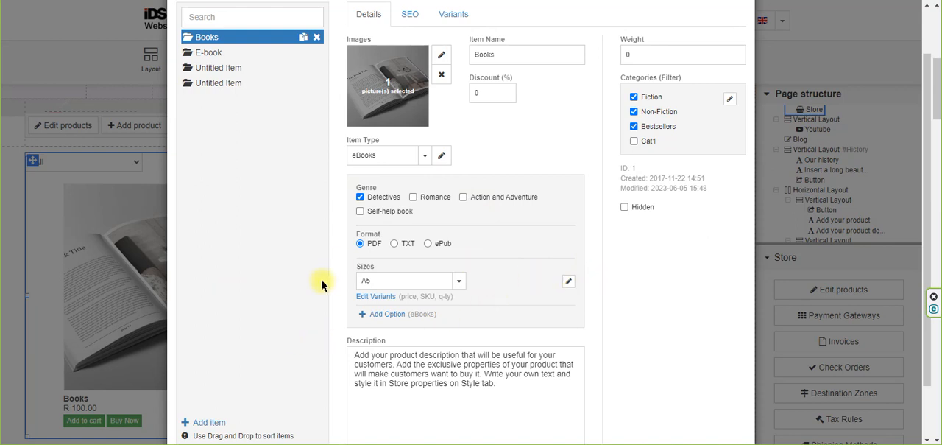
pyautogui.click(459, 19)
pyautogui.click(362, 43)
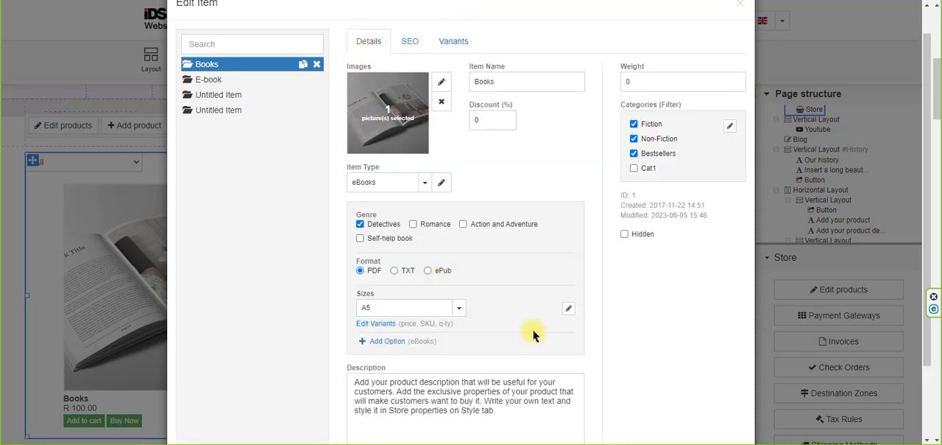
pyautogui.click(442, 182)
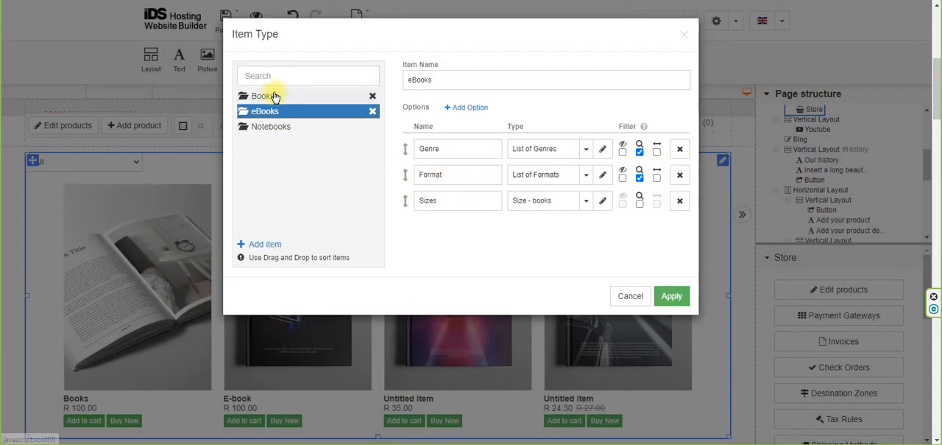
pyautogui.click(629, 294)
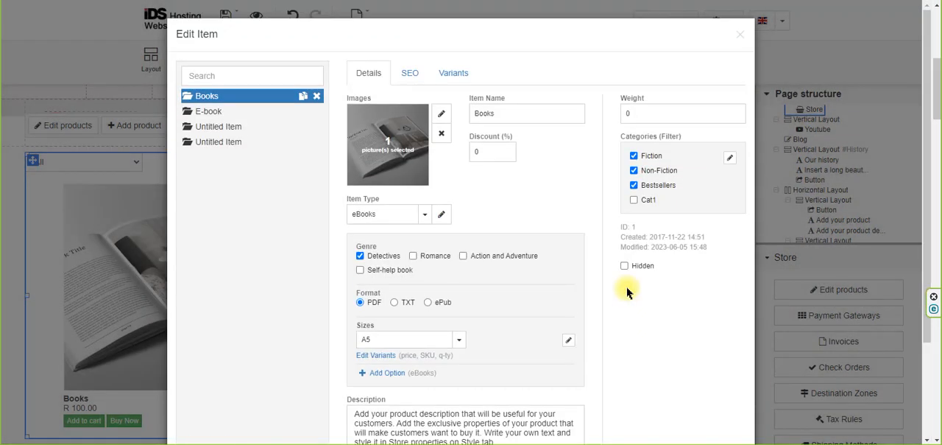
# Try adding an option of type List of Sizes to the Books item type and view that list's values.
pyautogui.click(442, 214)
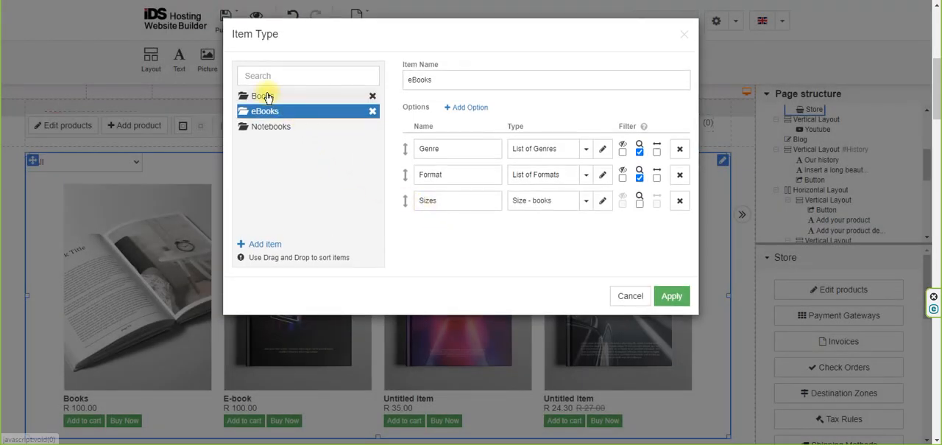
pyautogui.click(267, 97)
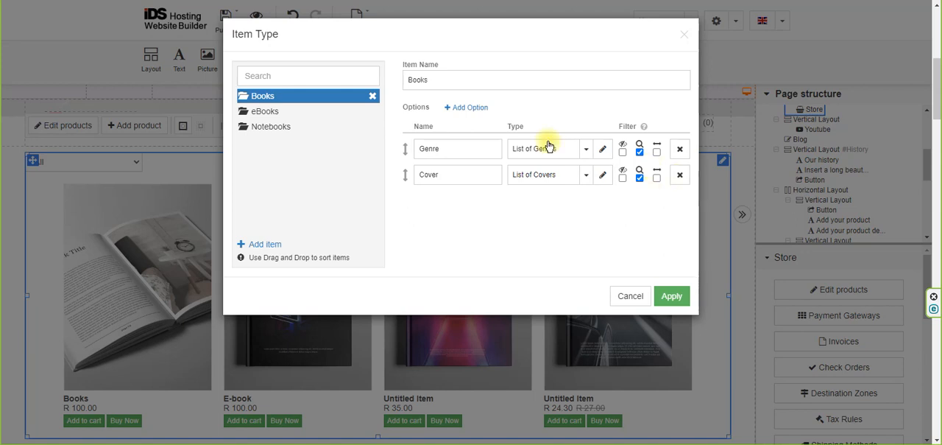
pyautogui.click(460, 108)
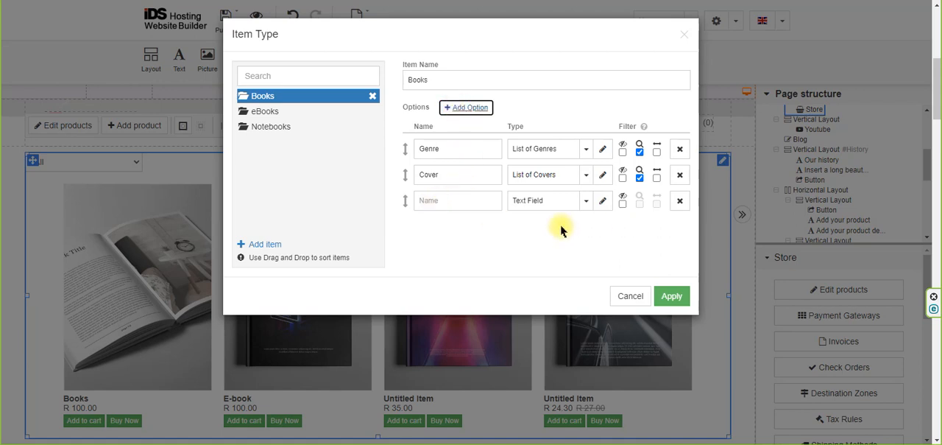
pyautogui.click(586, 202)
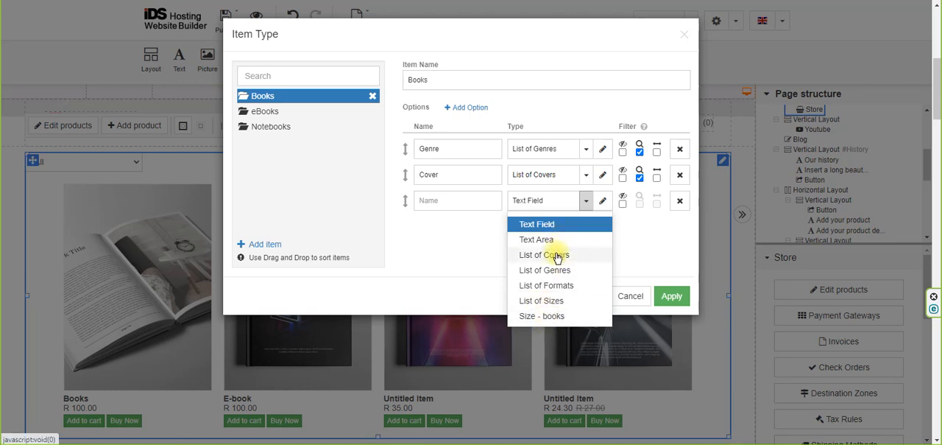
pyautogui.click(553, 301)
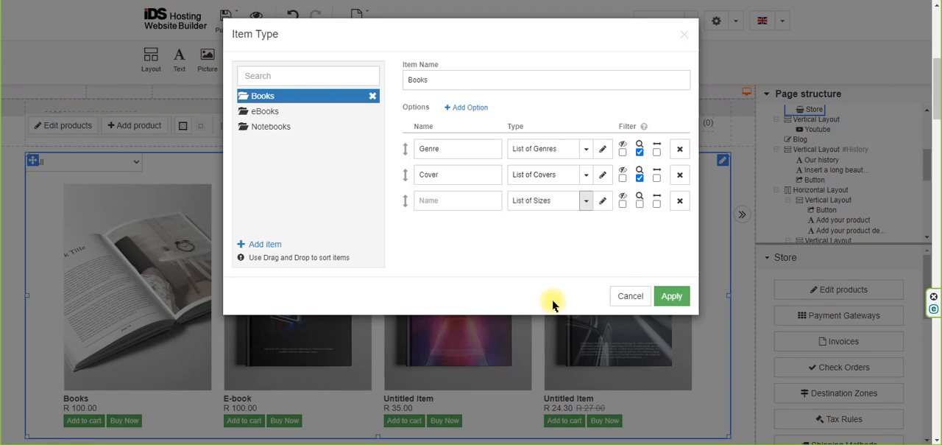
pyautogui.click(603, 200)
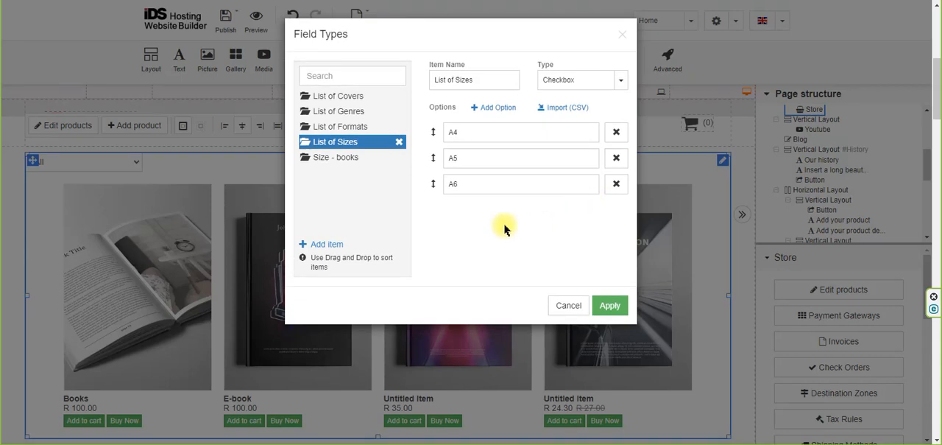
pyautogui.click(568, 305)
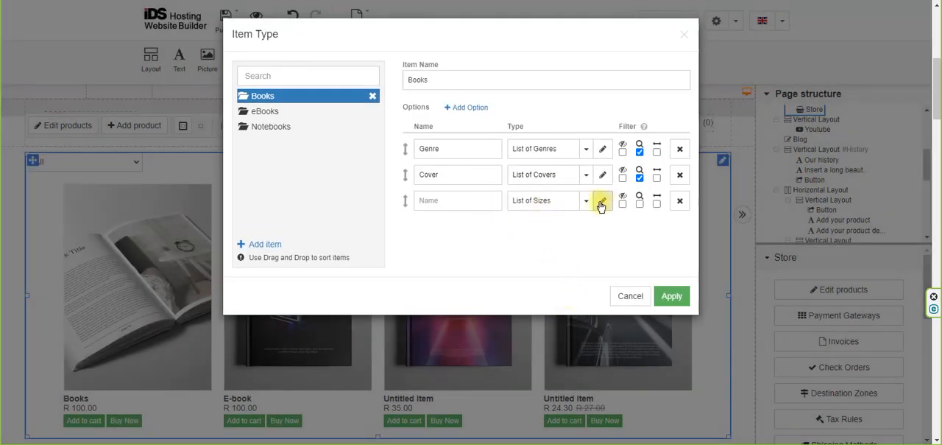
# Review the available field types with the unnamed option set to Text Field, and remove that option from the Books item type.
pyautogui.click(586, 200)
pyautogui.click(552, 229)
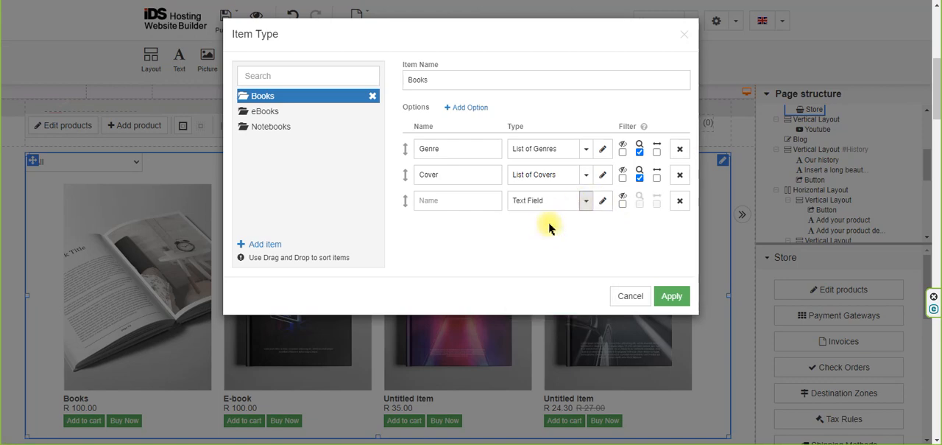
pyautogui.click(603, 201)
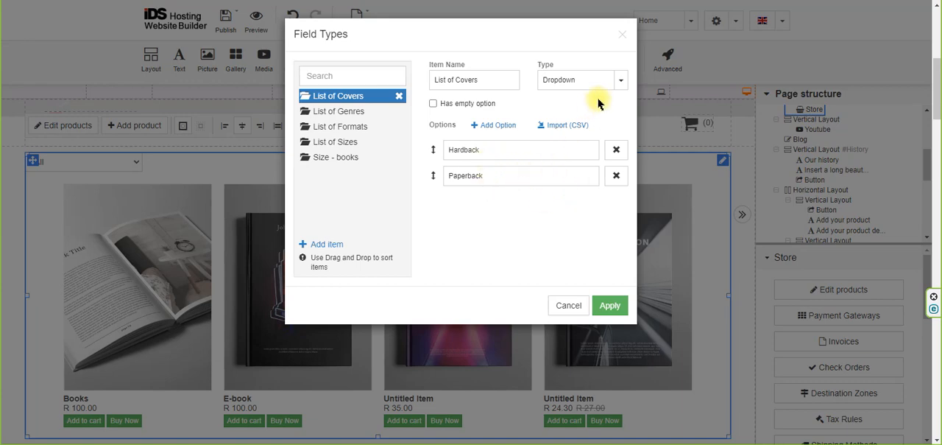
pyautogui.click(621, 83)
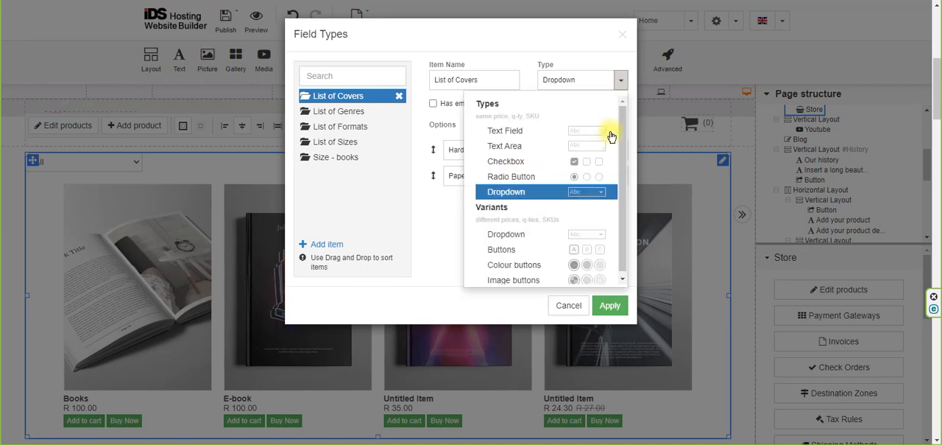
pyautogui.click(571, 307)
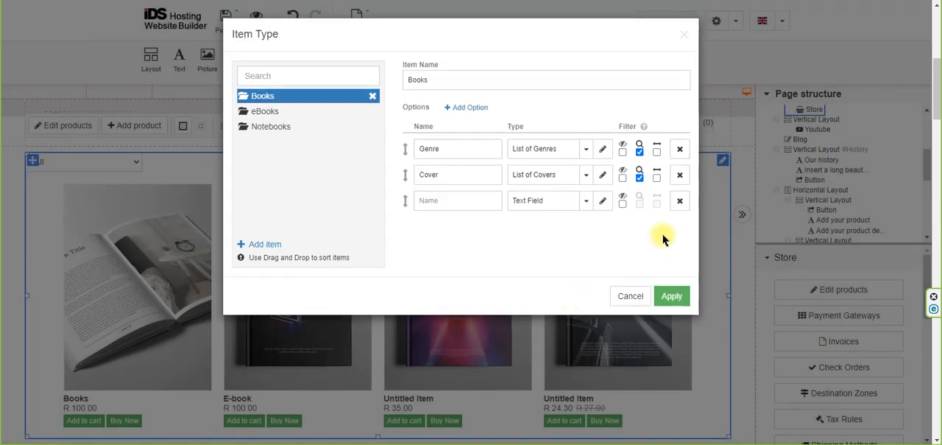
pyautogui.click(679, 201)
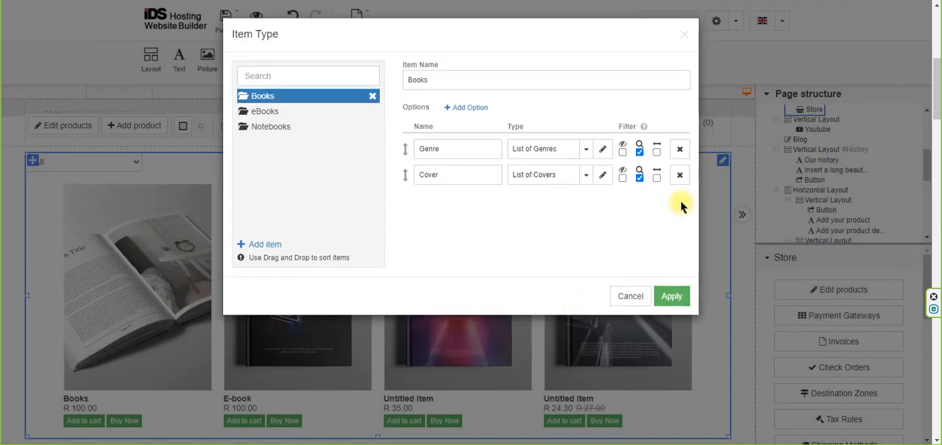
# Review the genre values and selectable field types of List of Genres, leaving it as Checkbox.
pyautogui.click(603, 150)
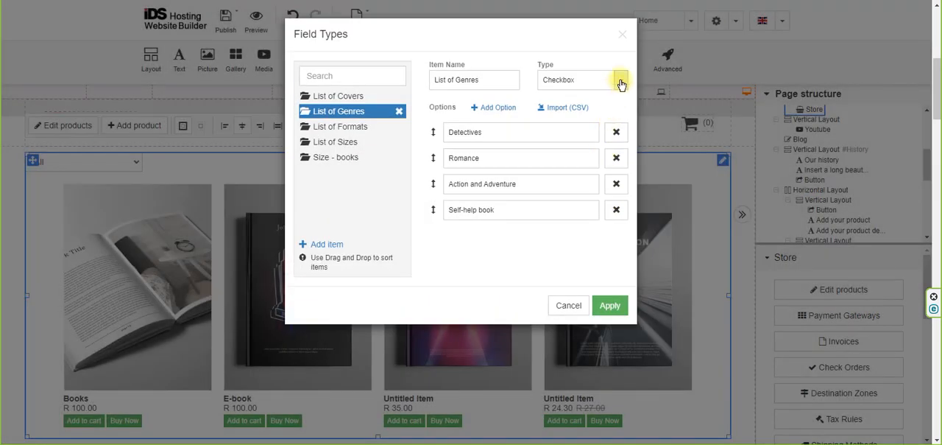
pyautogui.click(622, 82)
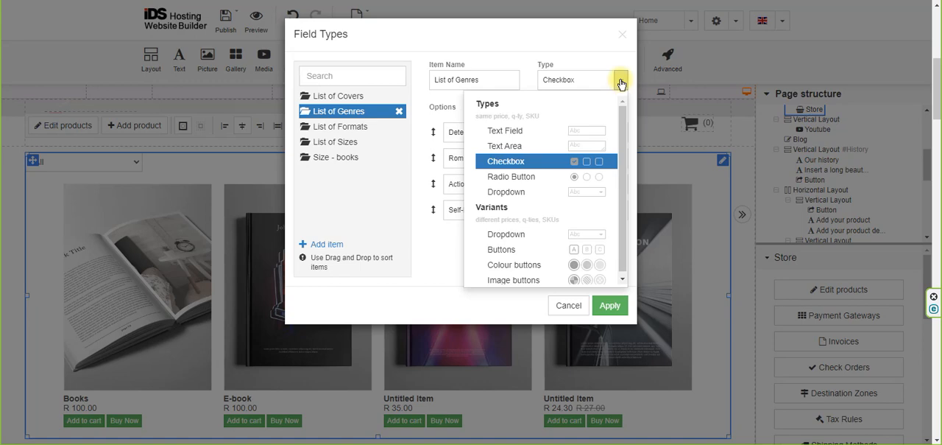
pyautogui.click(568, 305)
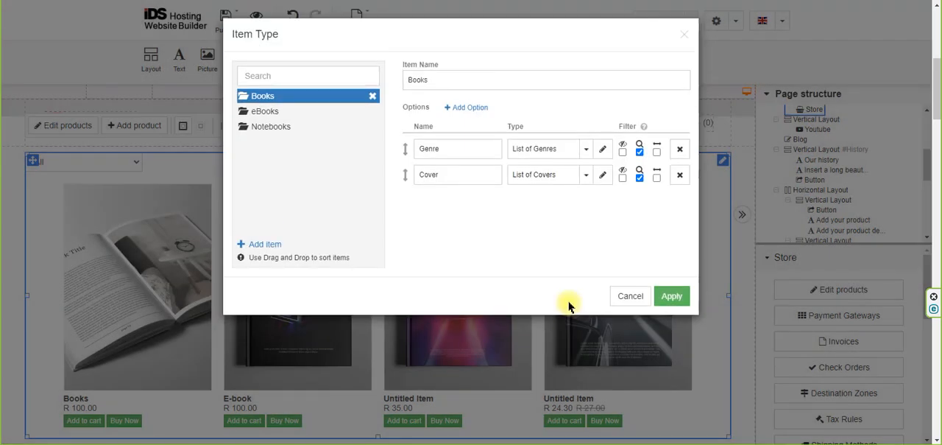
# Try the Hidden filter on the Books item type's Genre option and restore its original filter settings.
pyautogui.click(622, 153)
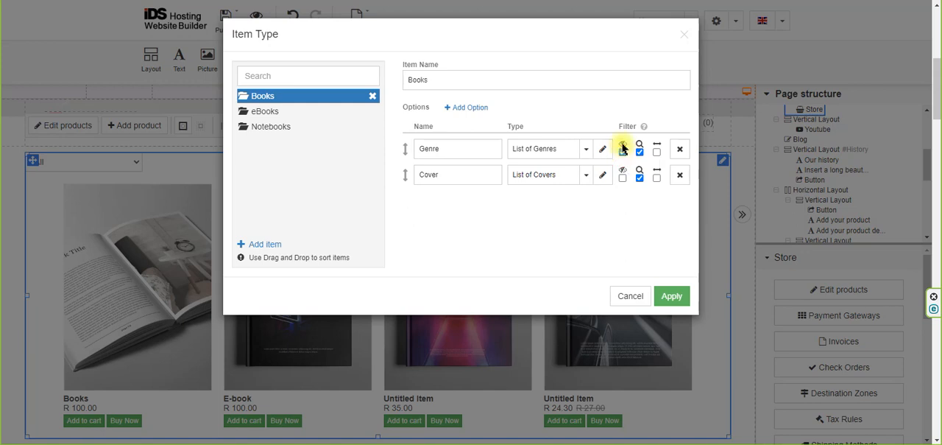
pyautogui.click(622, 153)
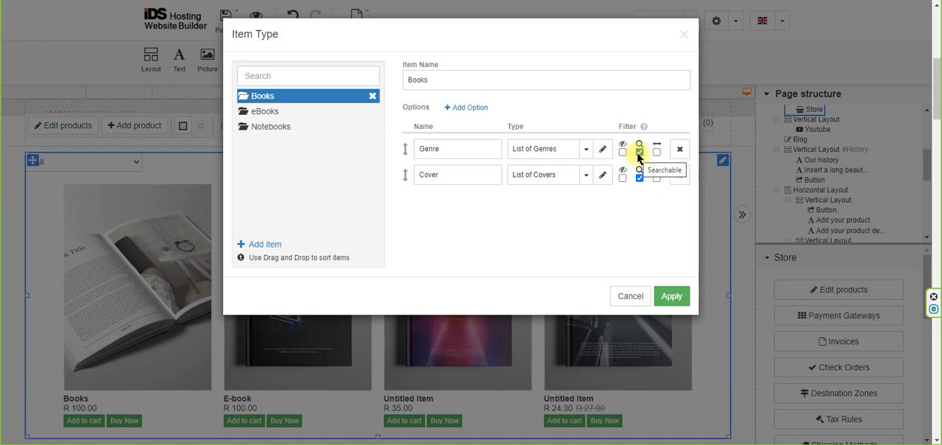
pyautogui.click(639, 152)
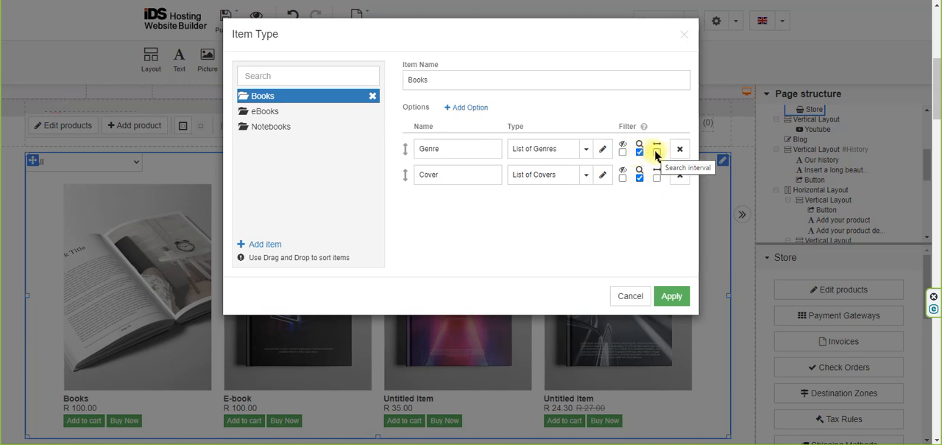
# Compare the regular types with the variant types offered for List of Genres, and leave the item type settings without saving.
pyautogui.click(603, 150)
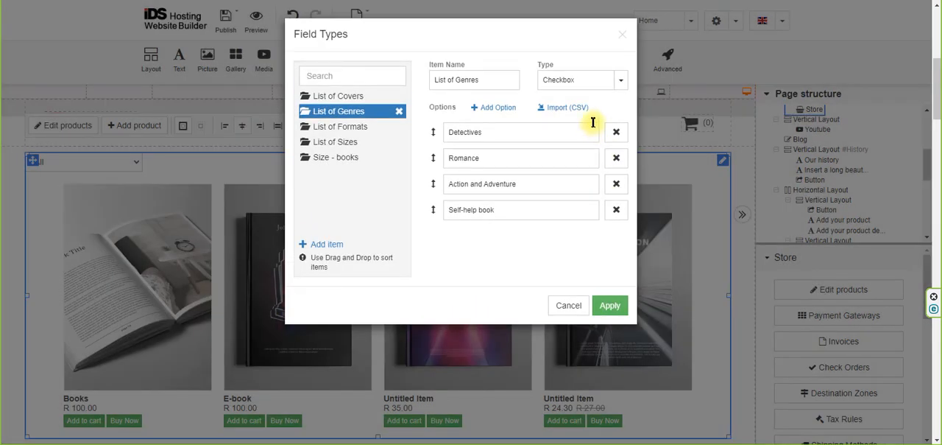
pyautogui.click(621, 82)
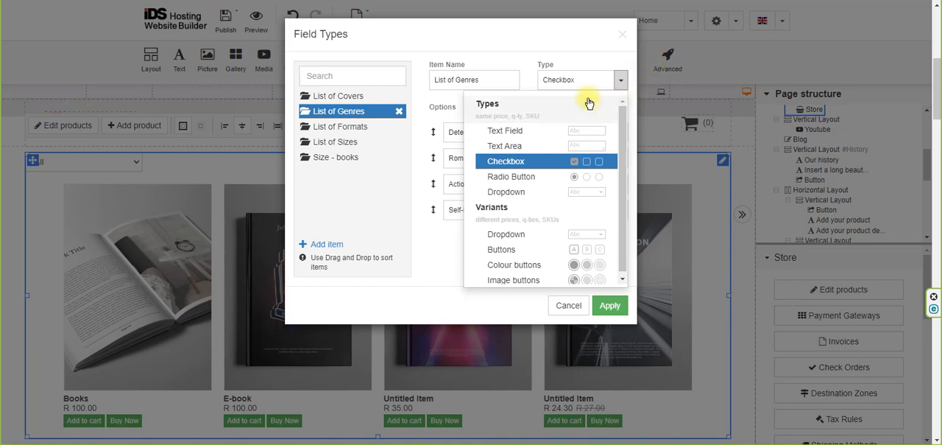
pyautogui.click(565, 307)
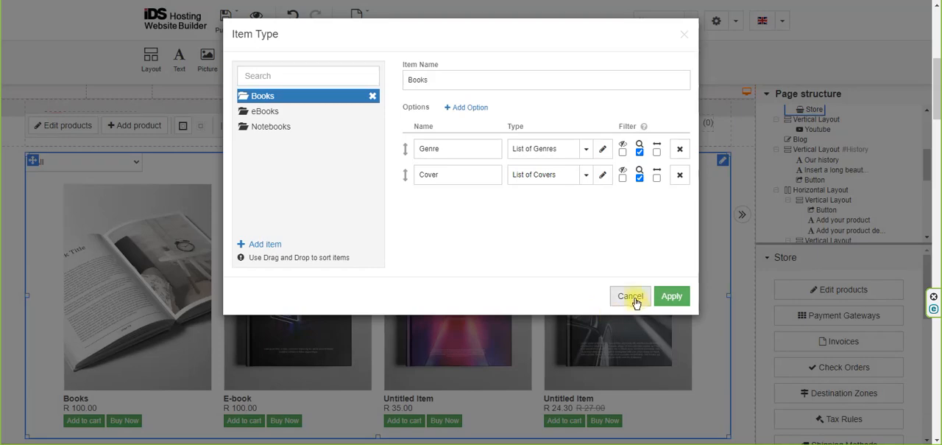
pyautogui.click(630, 295)
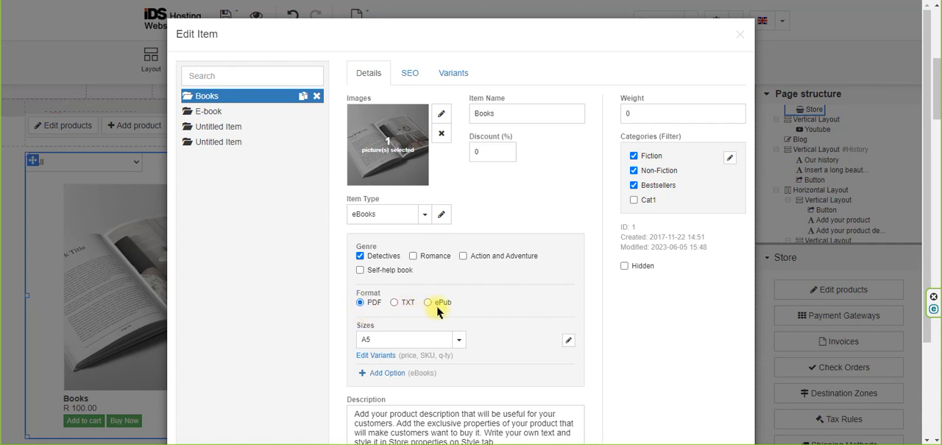
# Set the Books item's format back to PDF after trying TXT and ePub, and change its genre to Romance.
pyautogui.click(395, 302)
pyautogui.click(427, 303)
pyautogui.click(396, 302)
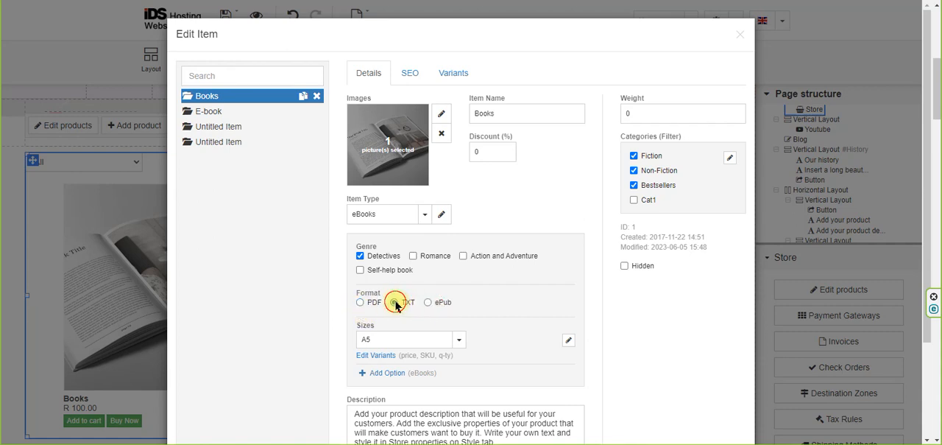
pyautogui.click(361, 303)
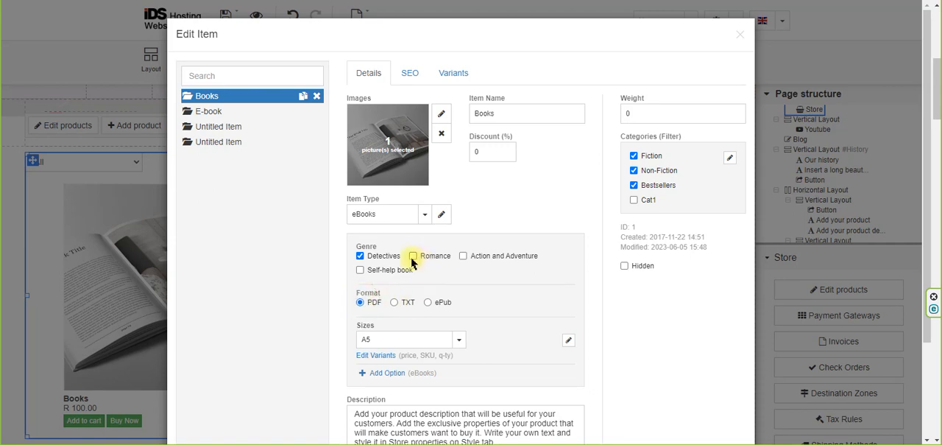
pyautogui.click(413, 256)
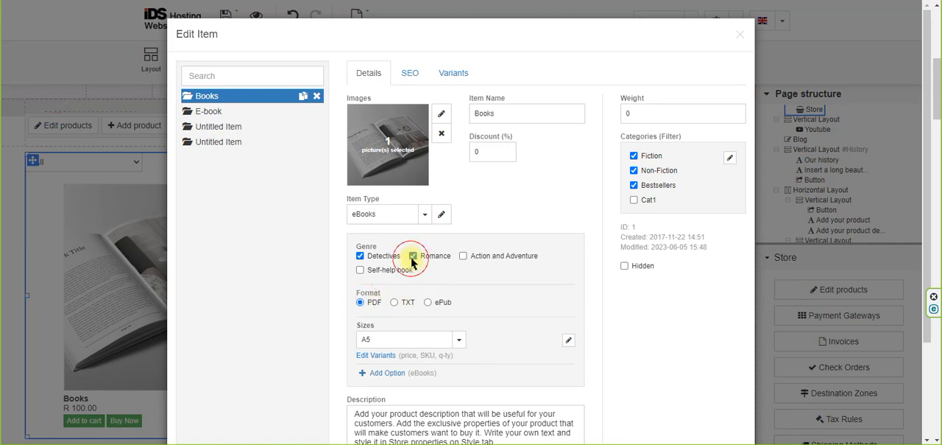
# Examine the variant field types available for the Books item type's genre list, and cancel the item type settings.
pyautogui.click(441, 213)
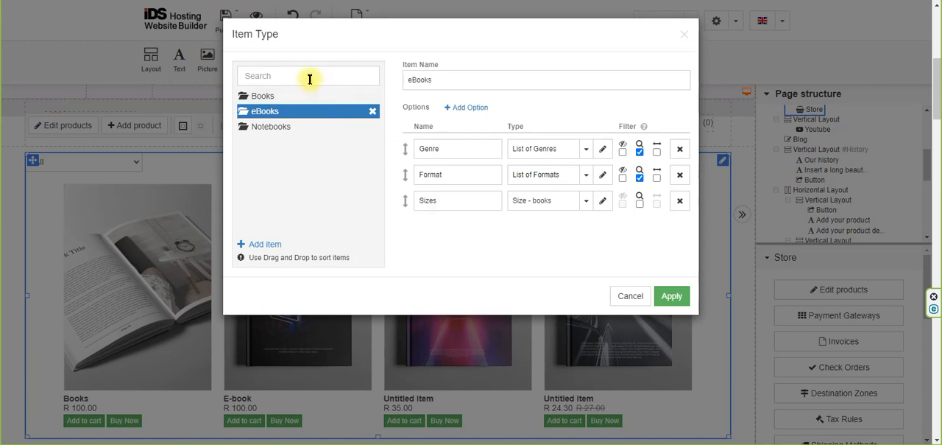
pyautogui.click(285, 97)
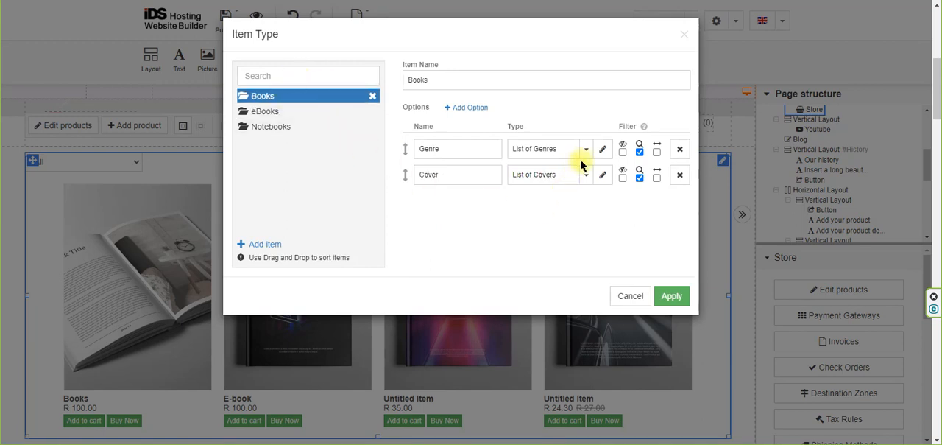
pyautogui.click(602, 149)
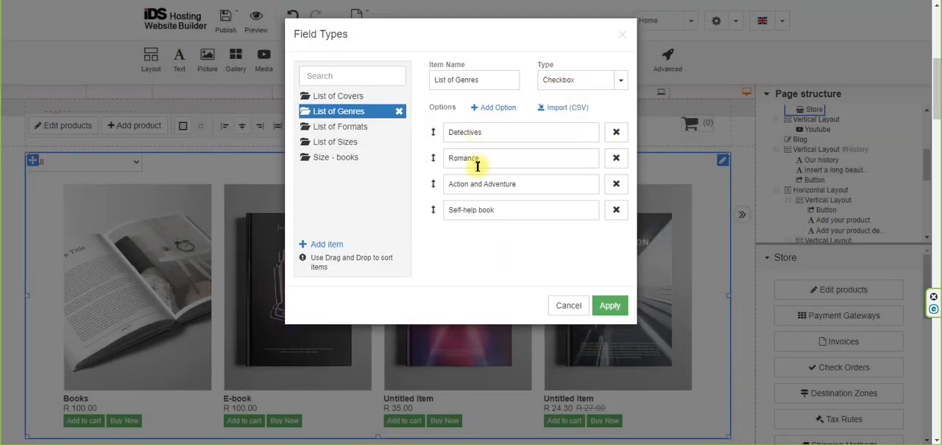
pyautogui.click(621, 81)
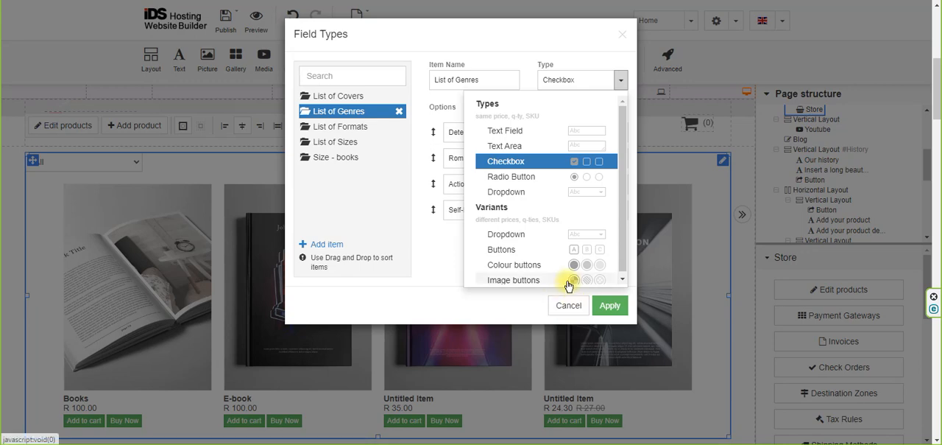
pyautogui.click(567, 305)
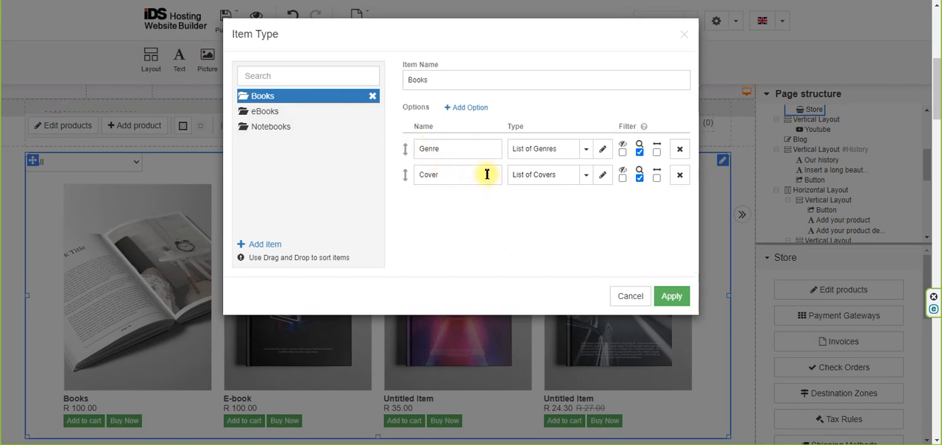
pyautogui.click(630, 295)
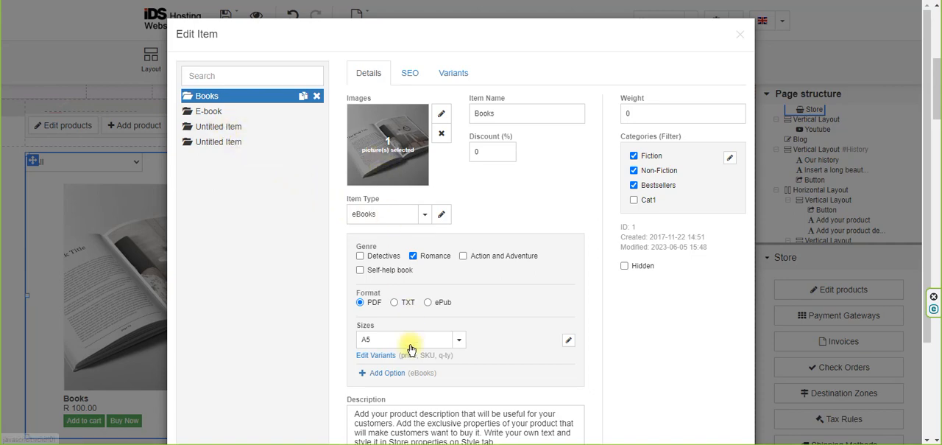
# Examine the field types available for Size - books, cancel the dialog, and check the sizes offered for the Books item.
pyautogui.click(568, 339)
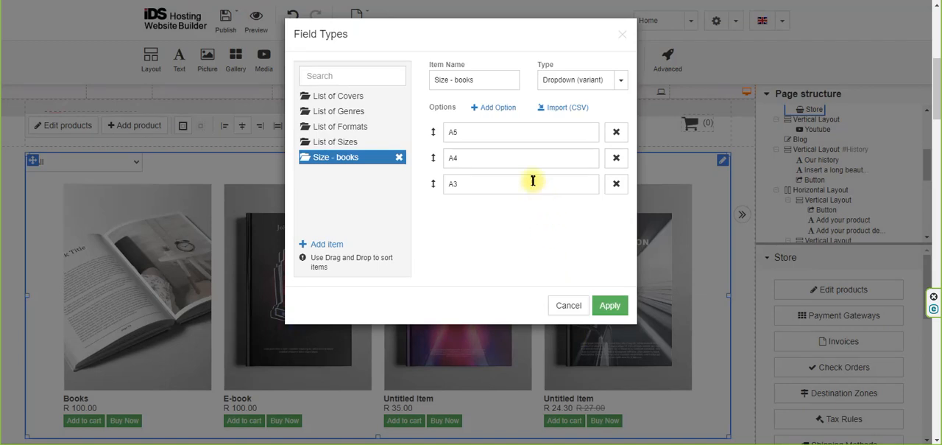
pyautogui.click(620, 80)
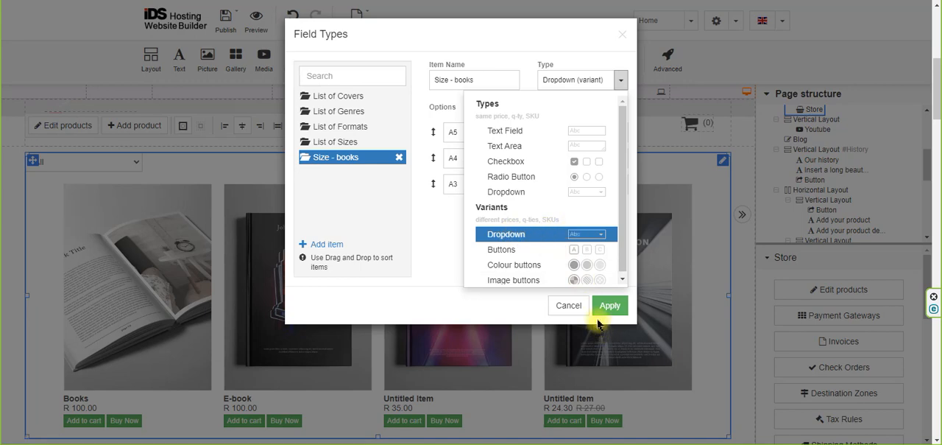
pyautogui.click(568, 307)
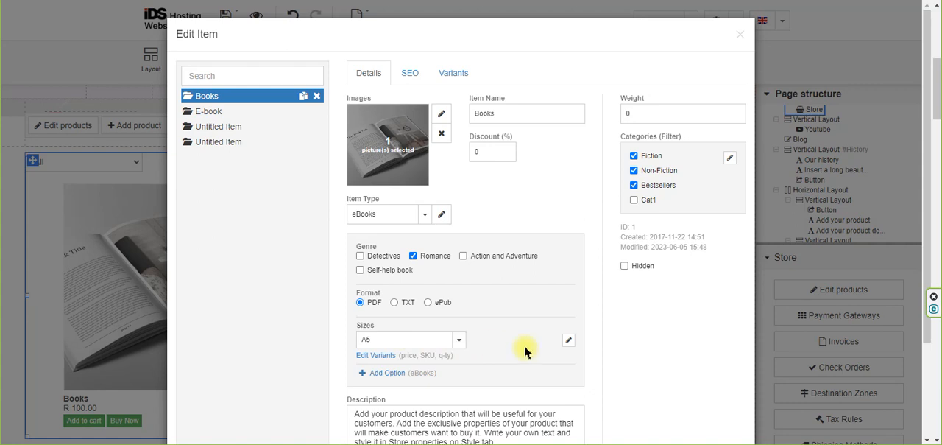
pyautogui.click(379, 343)
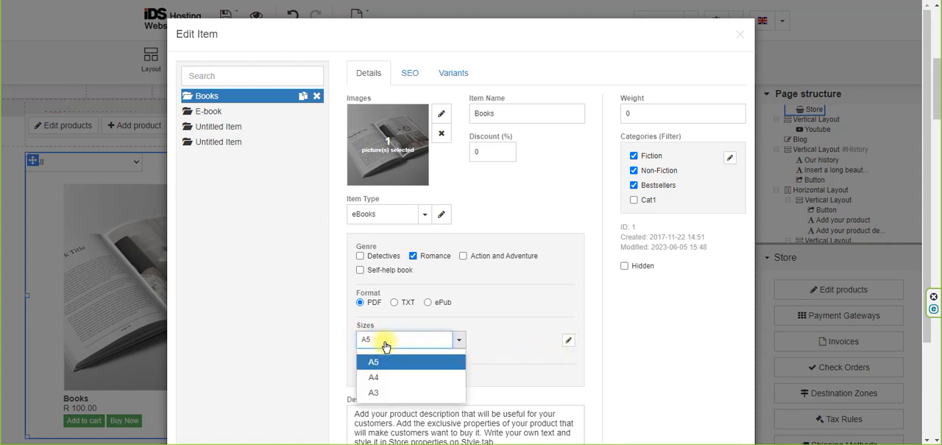
pyautogui.click(384, 344)
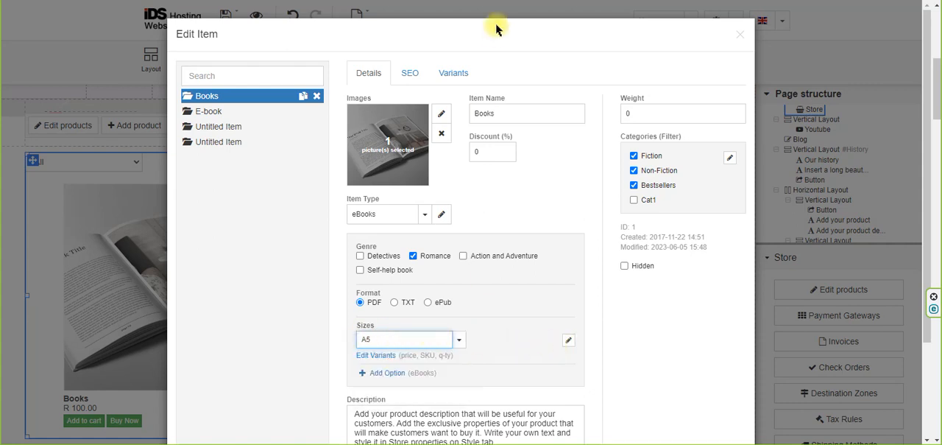
# Show the Books item's variants and compare the A5 and A4 sizes on the product's preview page.
pyautogui.click(453, 75)
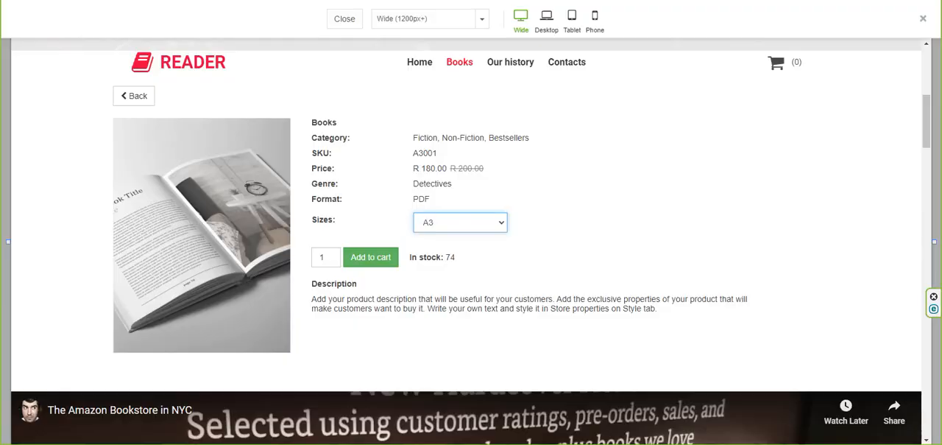
pyautogui.click(455, 220)
pyautogui.click(456, 237)
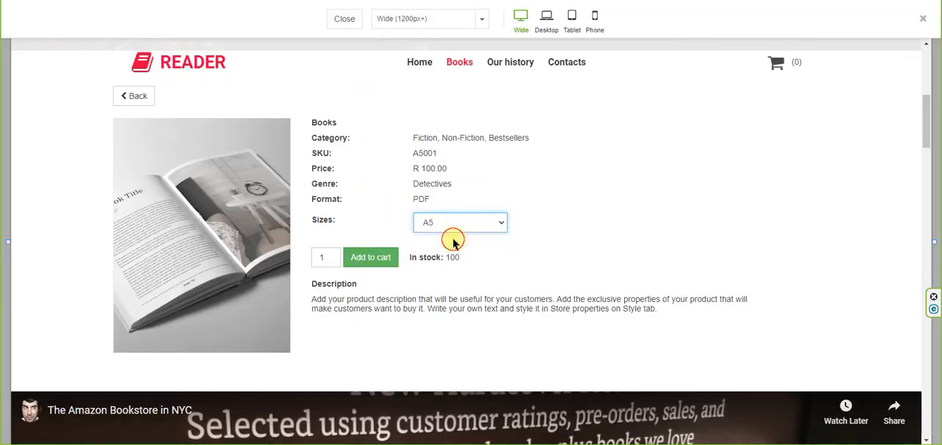
pyautogui.click(457, 222)
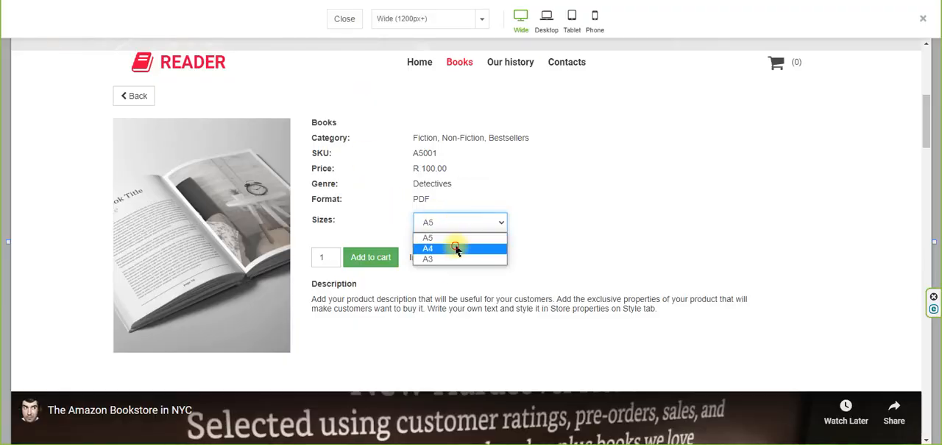
pyautogui.click(451, 247)
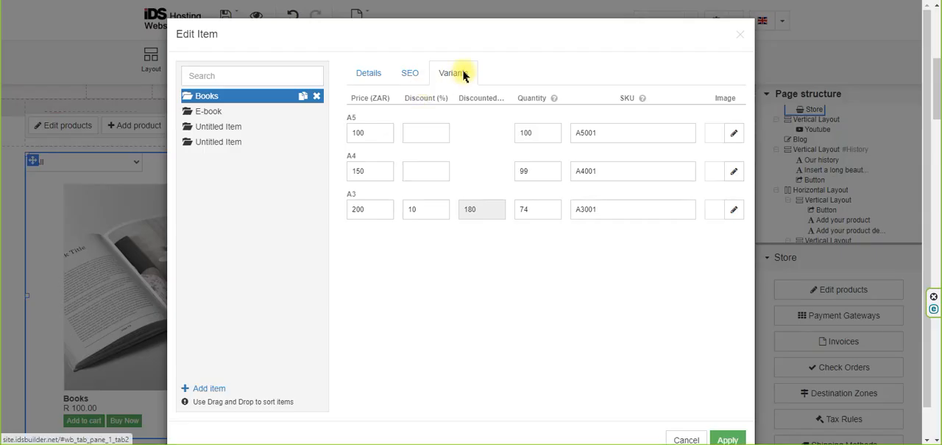
# Review the price, discount, quantity and SKU fields of the Books variants, checking the A3 size on the preview page.
pyautogui.click(370, 131)
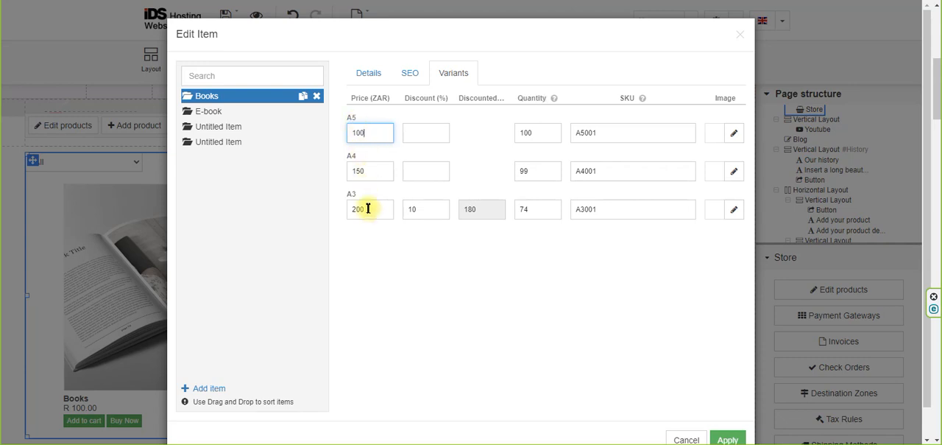
pyautogui.click(424, 208)
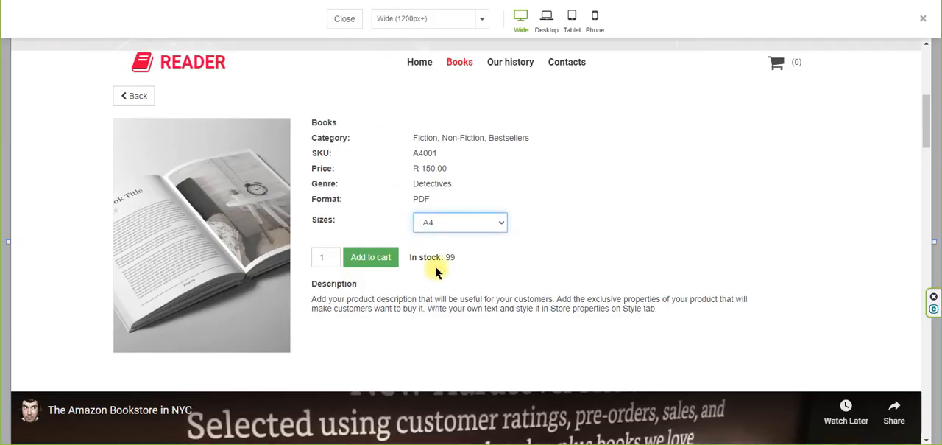
pyautogui.click(481, 219)
pyautogui.click(470, 259)
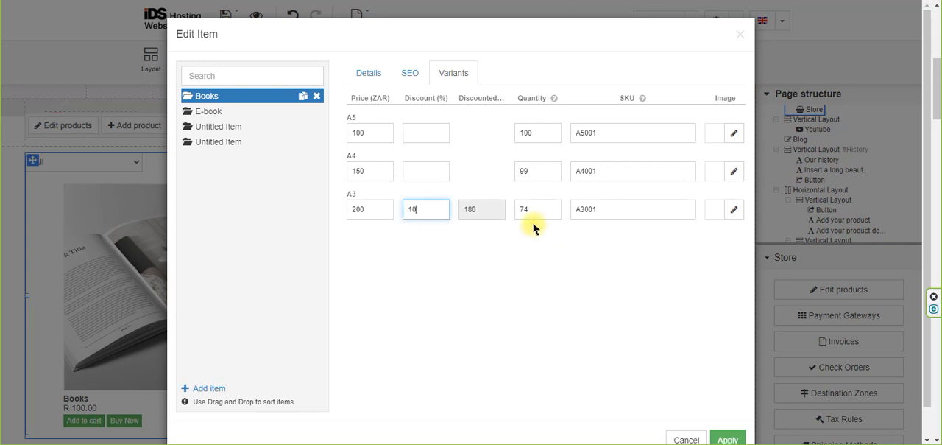
pyautogui.moveTo(642, 101)
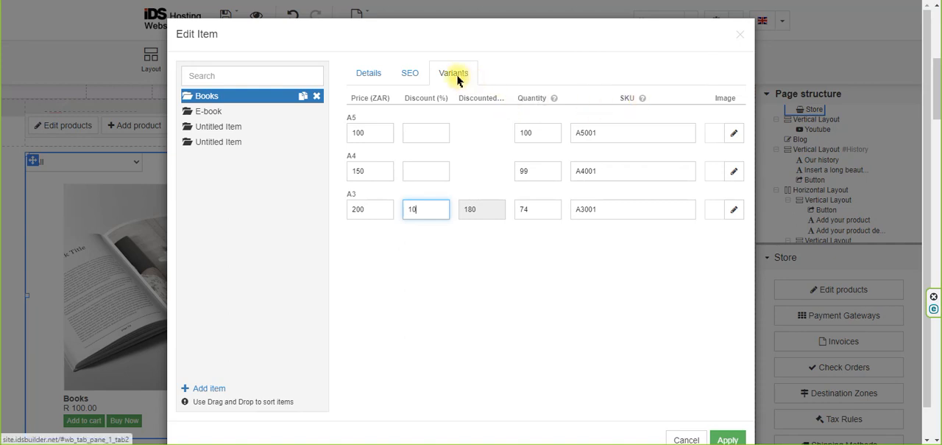
pyautogui.click(614, 135)
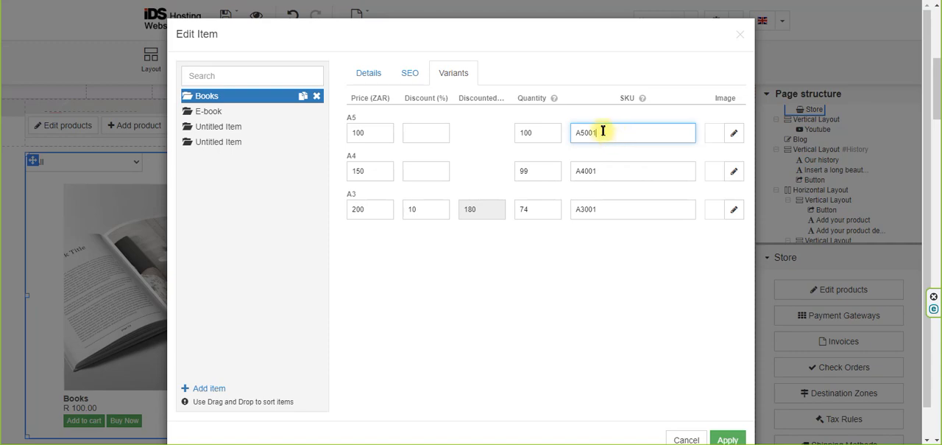
# Assign the blue book picture d6183ee16 to the A5 variant and the open book picture f614e25d92 to the A4 variant.
pyautogui.click(734, 137)
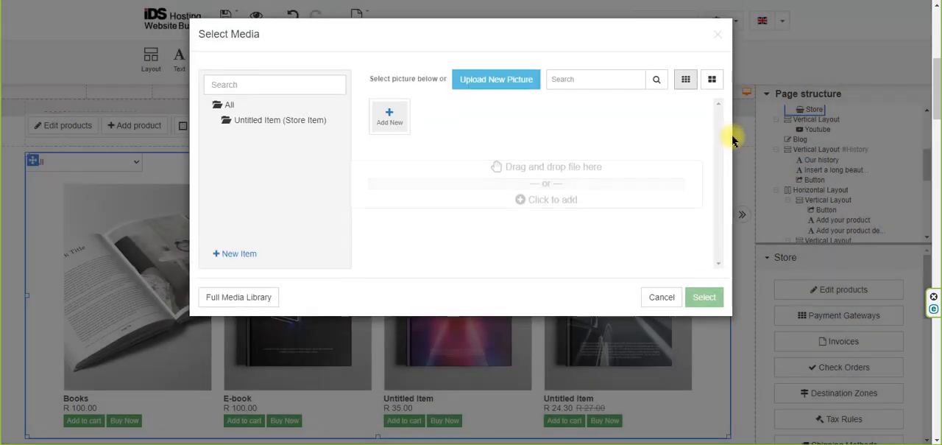
pyautogui.click(585, 170)
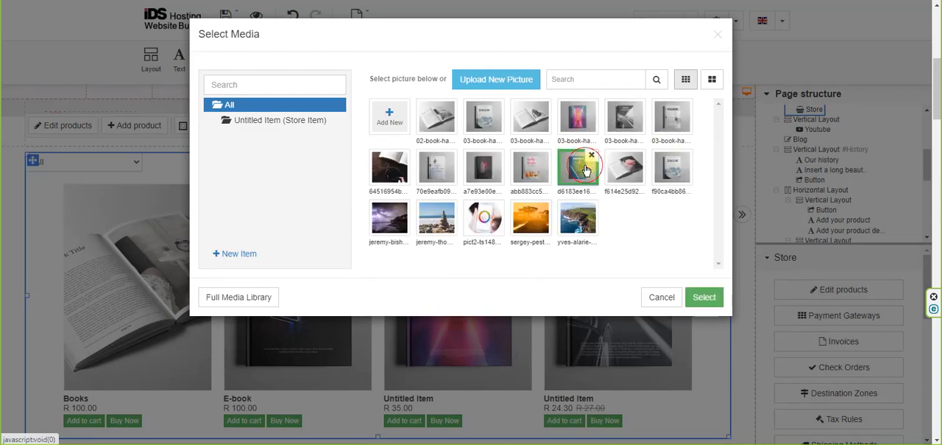
pyautogui.click(701, 297)
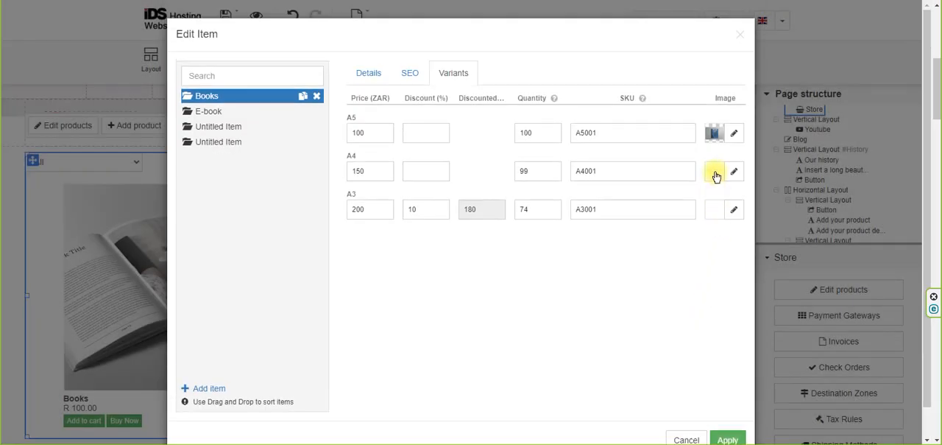
pyautogui.click(735, 173)
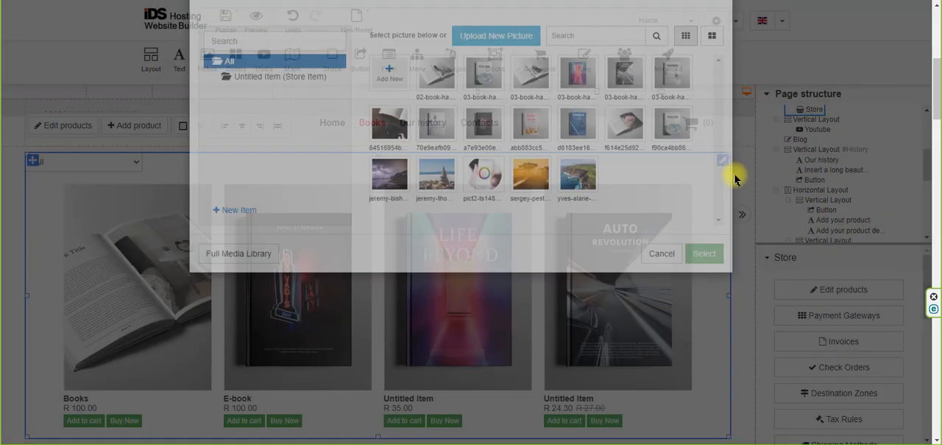
pyautogui.click(627, 180)
pyautogui.click(703, 297)
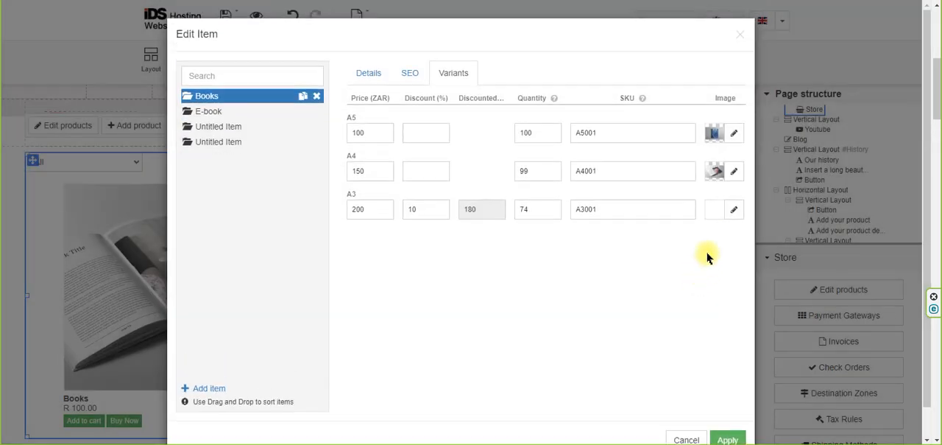
# Assign the orange sergey-pest landscape picture to the A3 variant and apply the Books item changes.
pyautogui.click(735, 212)
pyautogui.click(530, 218)
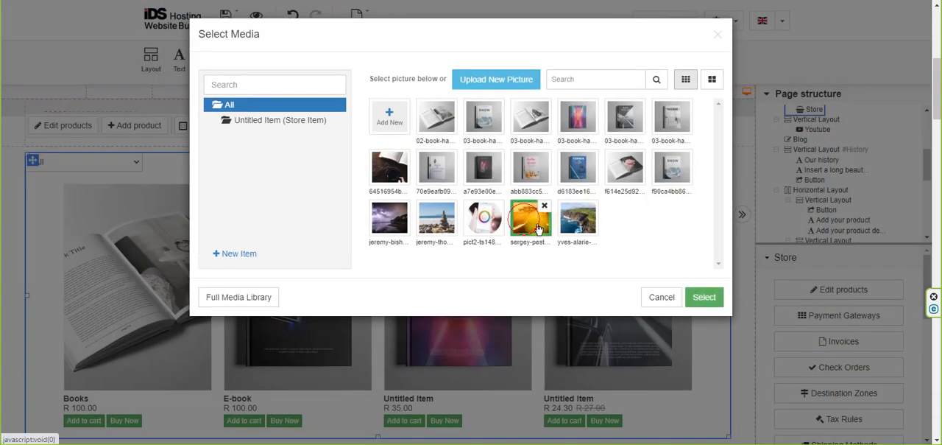
pyautogui.click(696, 298)
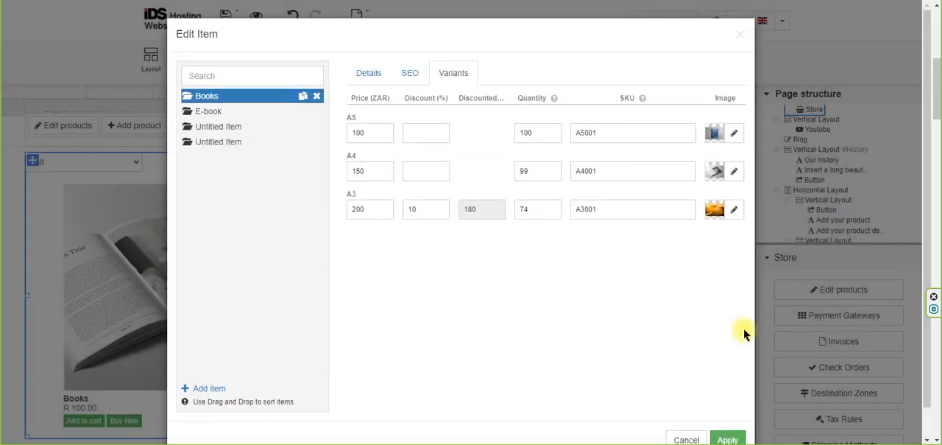
pyautogui.scroll(-1, 720, 318)
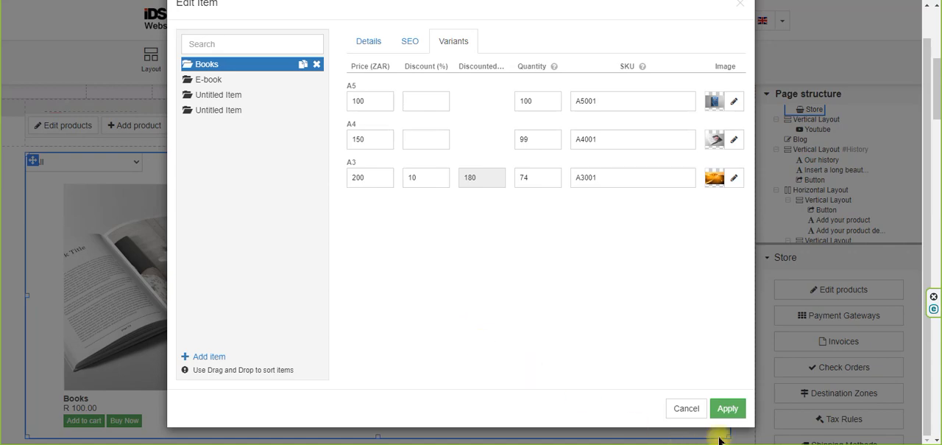
pyautogui.click(727, 409)
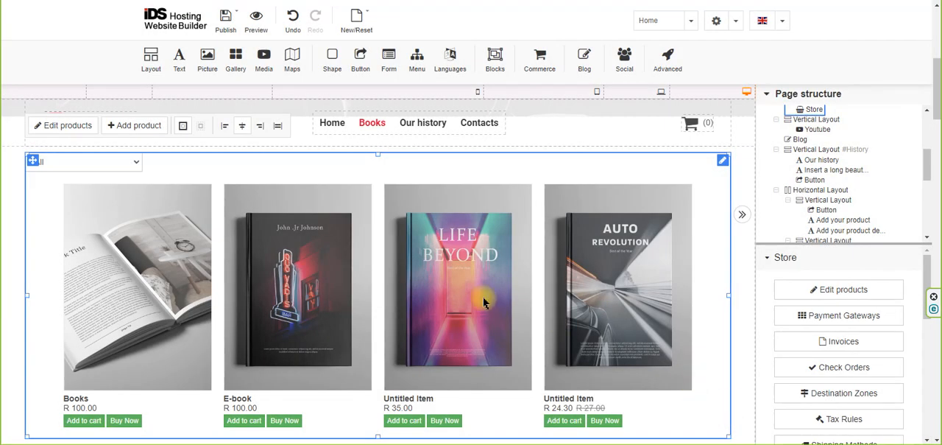
# Review the details and description of the Life Beyond book item, and close it without saving.
pyautogui.doubleClick(417, 278)
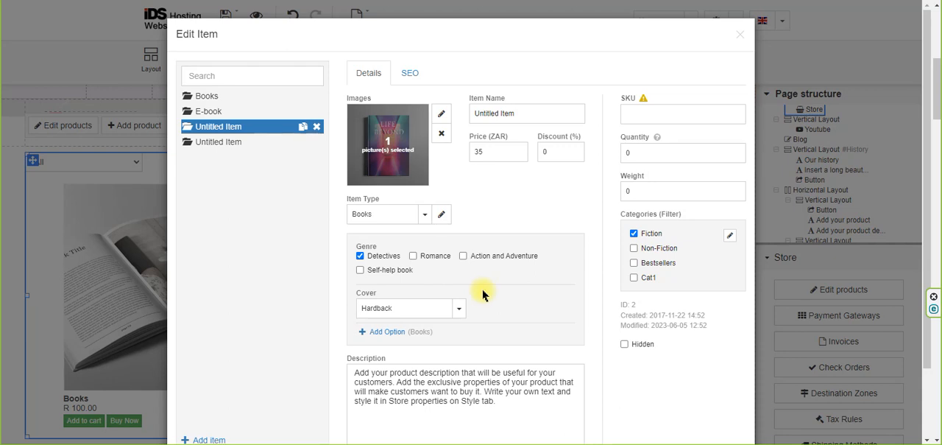
pyautogui.scroll(-2, 483, 294)
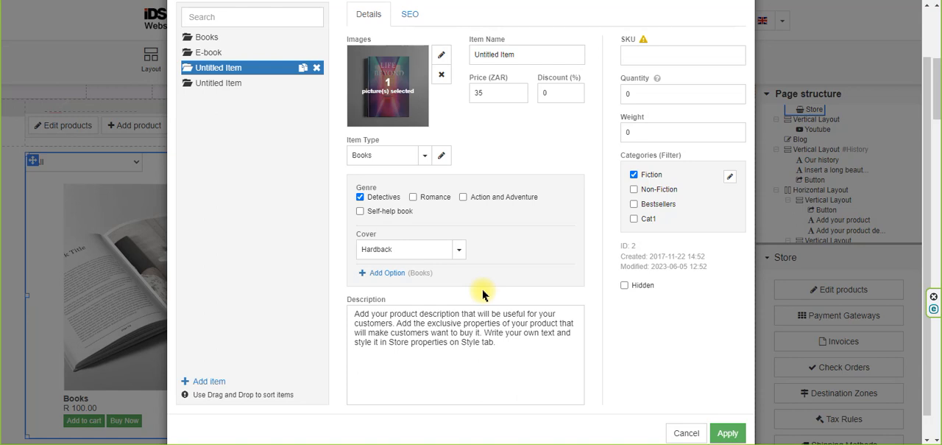
pyautogui.click(434, 323)
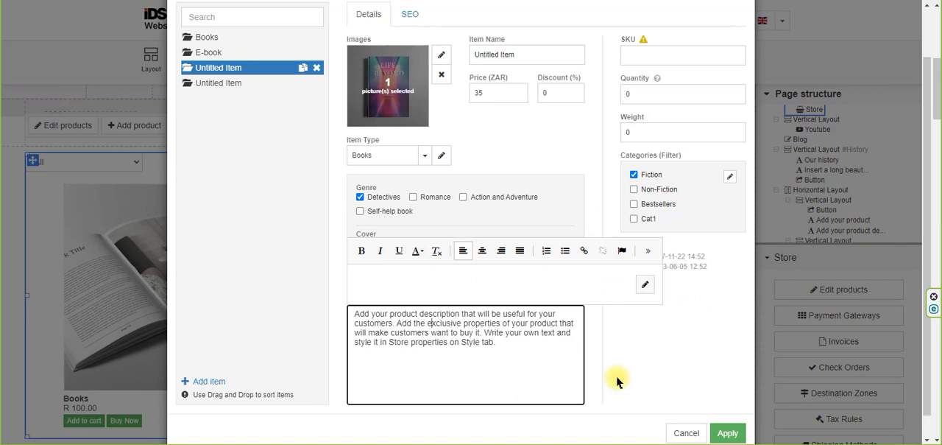
pyautogui.click(688, 434)
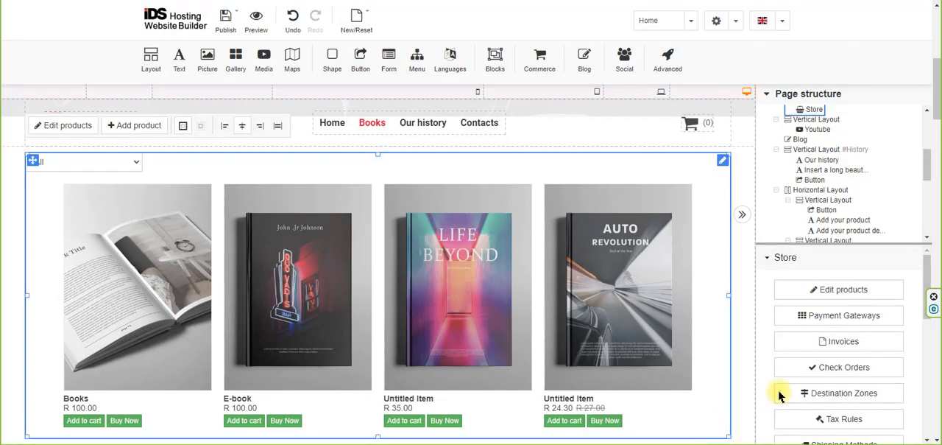
# Open the store's payment gateways and compare the settings required for PayPal and PayFast.
pyautogui.click(839, 317)
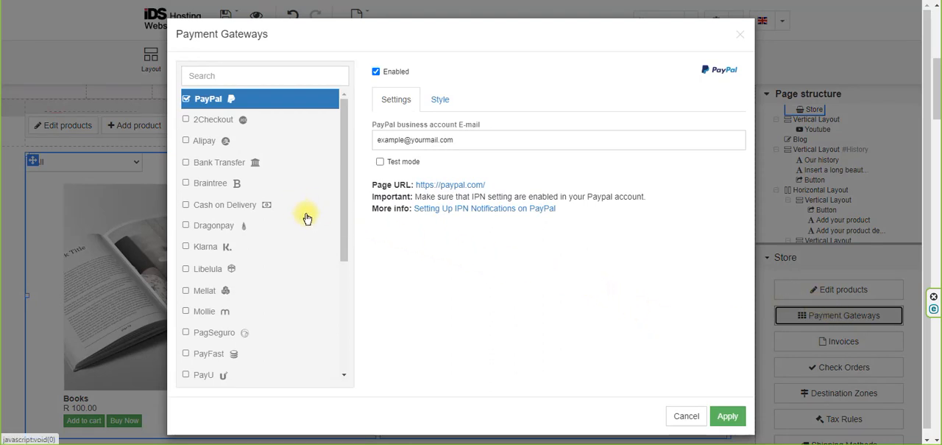
pyautogui.click(205, 357)
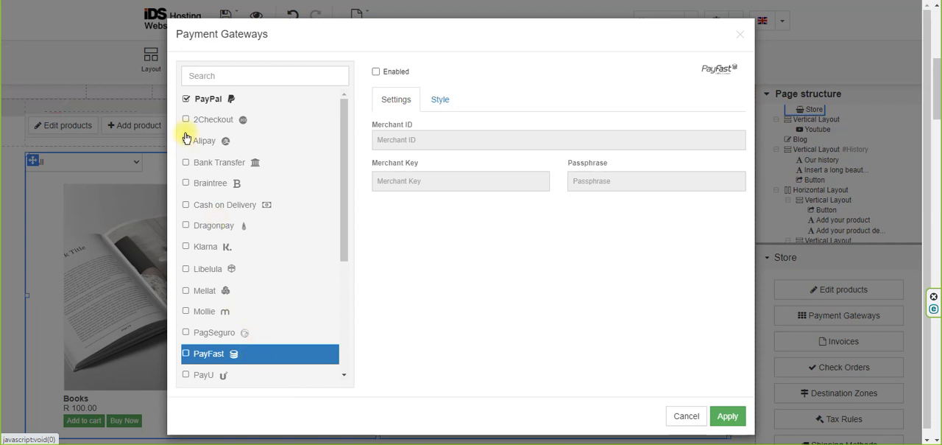
pyautogui.click(188, 100)
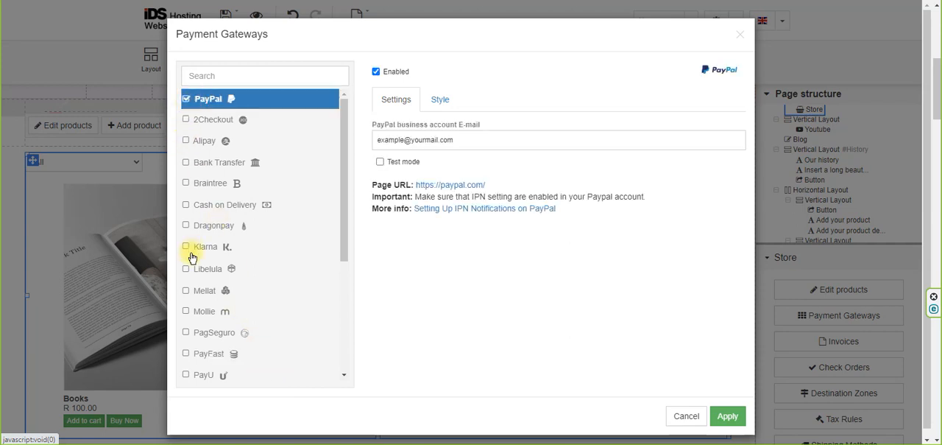
pyautogui.click(186, 356)
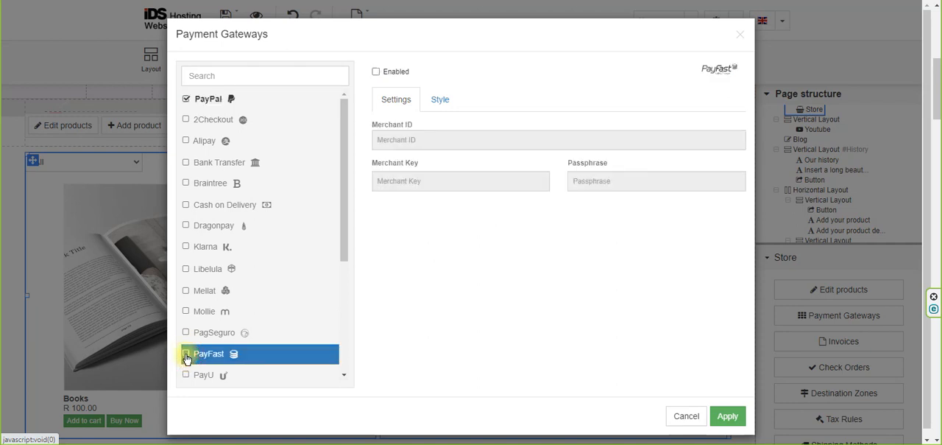
# Try enabling PayFast alongside PayPal, and return to the gateway list with only PayPal enabled.
pyautogui.click(375, 72)
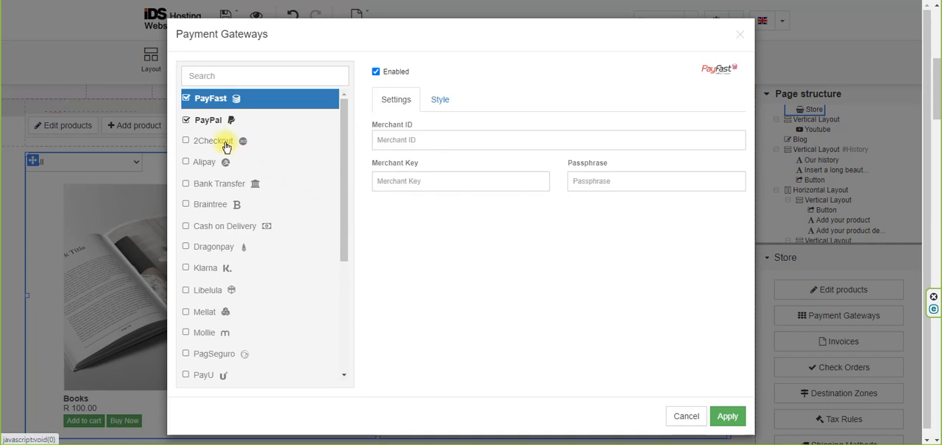
pyautogui.click(189, 122)
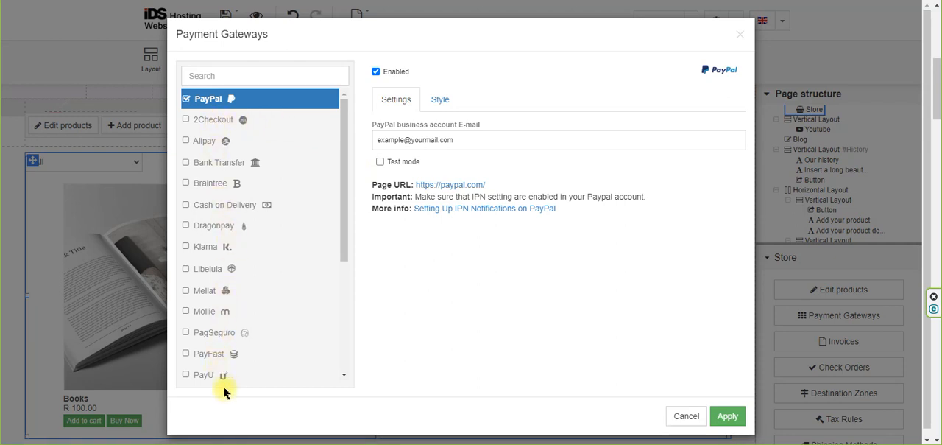
pyautogui.scroll(-1, 265, 384)
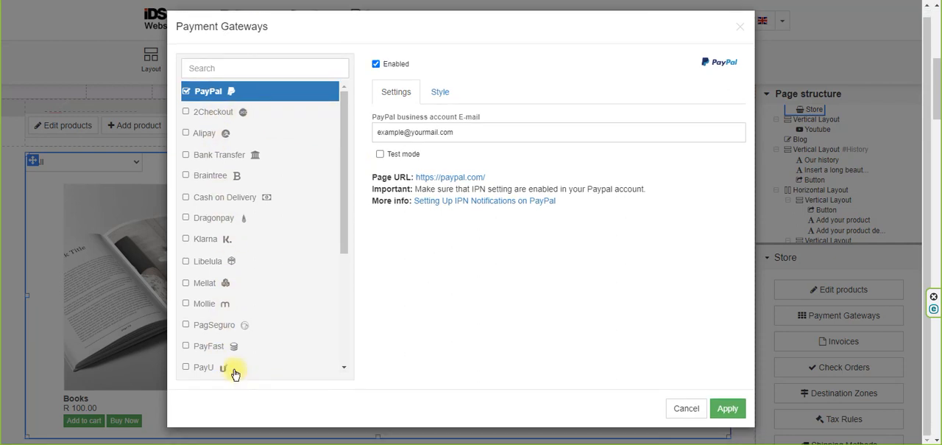
# Try enabling PayFast, go through its Merchant ID, Merchant Key and Passphrase fields, and discard the gateway changes.
pyautogui.click(213, 346)
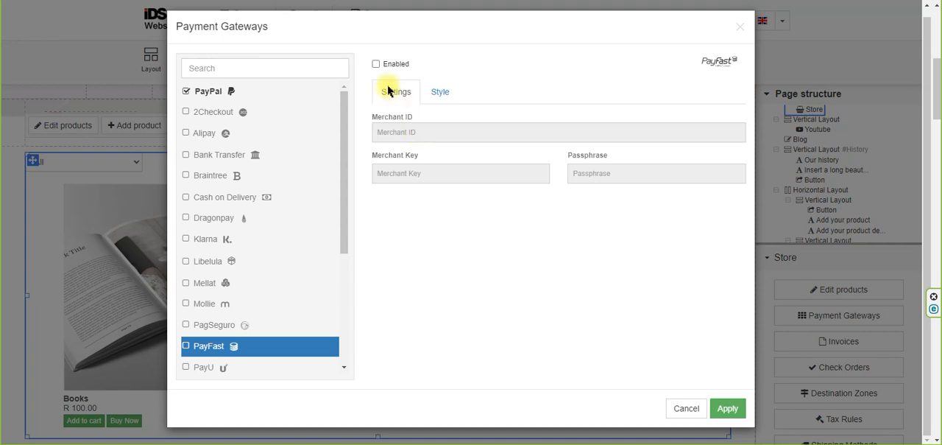
pyautogui.click(376, 64)
pyautogui.click(439, 129)
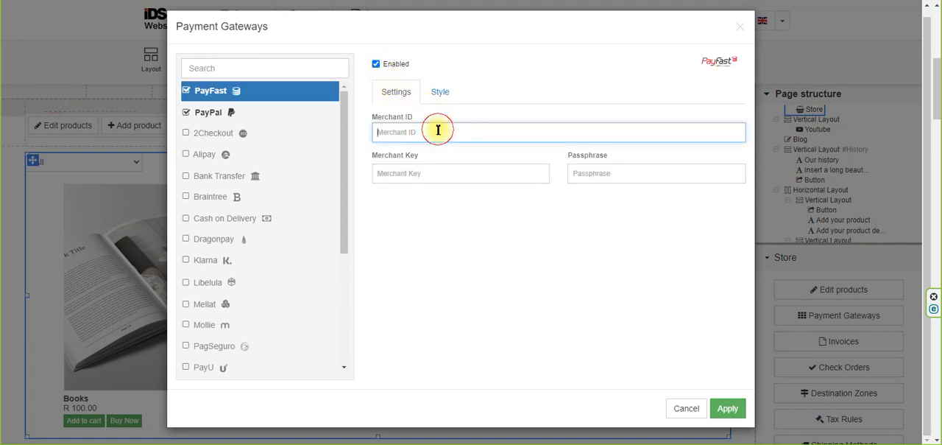
pyautogui.click(444, 175)
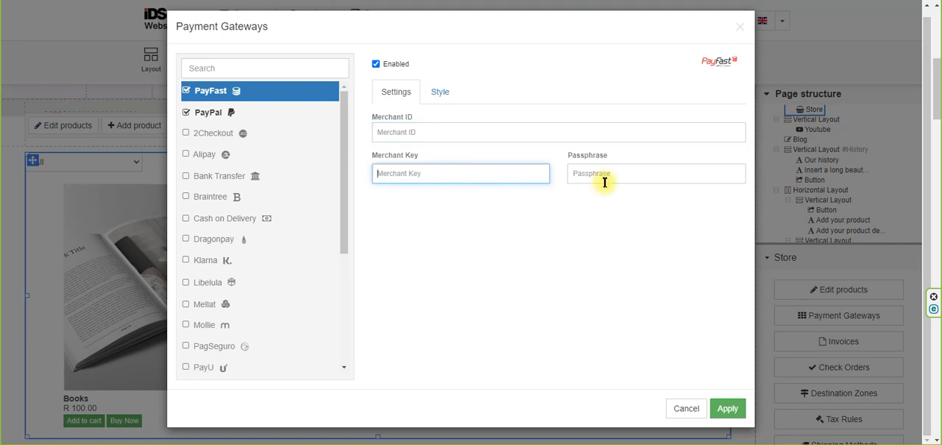
pyautogui.click(641, 173)
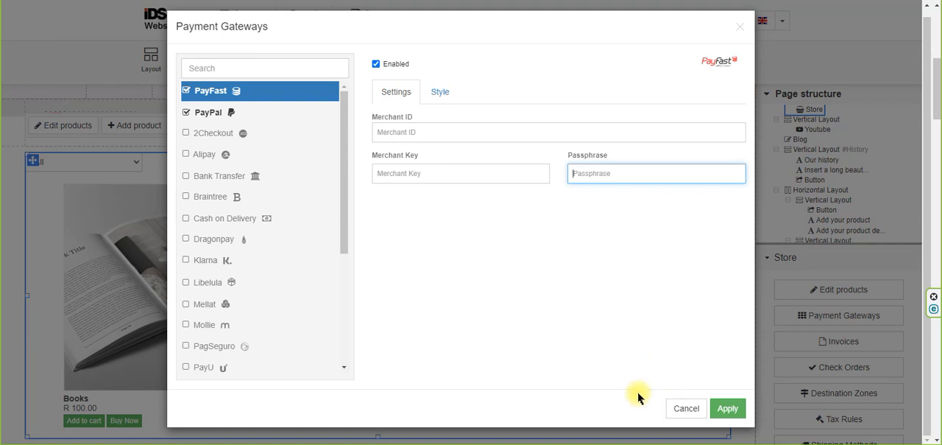
pyautogui.click(683, 409)
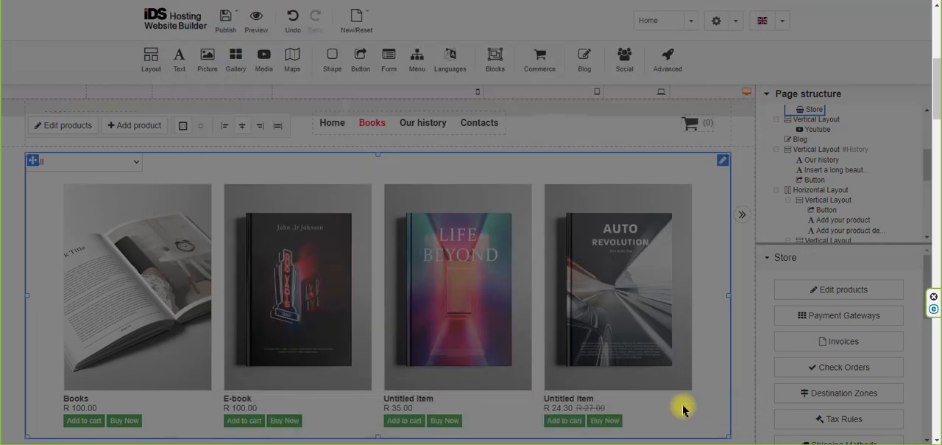
# Open the store's invoice settings and review the seller details, beginning and ending texts, title phrase, logo and number series.
pyautogui.click(847, 342)
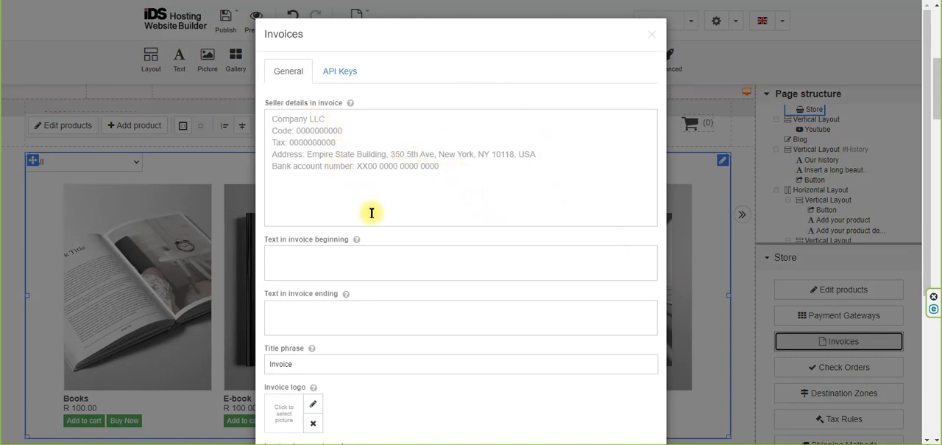
pyautogui.click(360, 266)
pyautogui.click(386, 312)
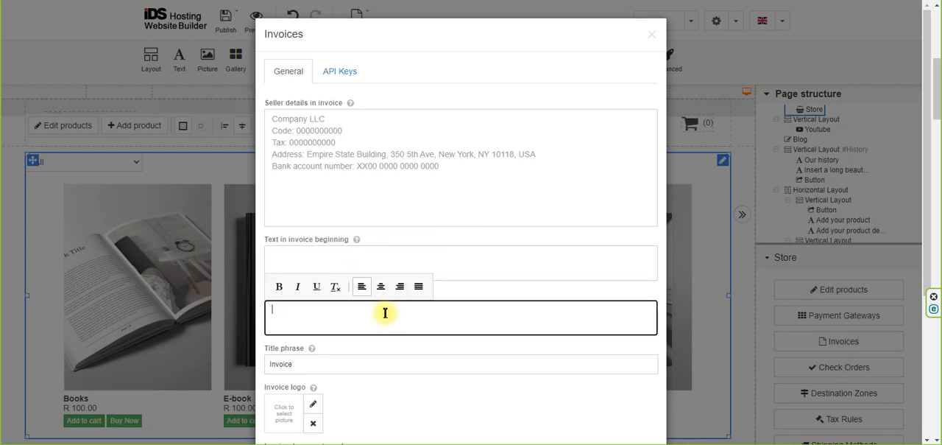
pyautogui.scroll(-3, 385, 311)
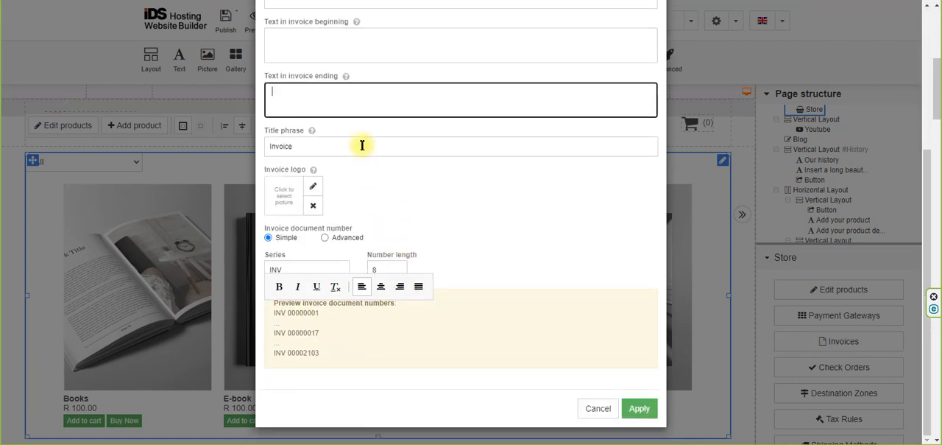
pyautogui.click(362, 144)
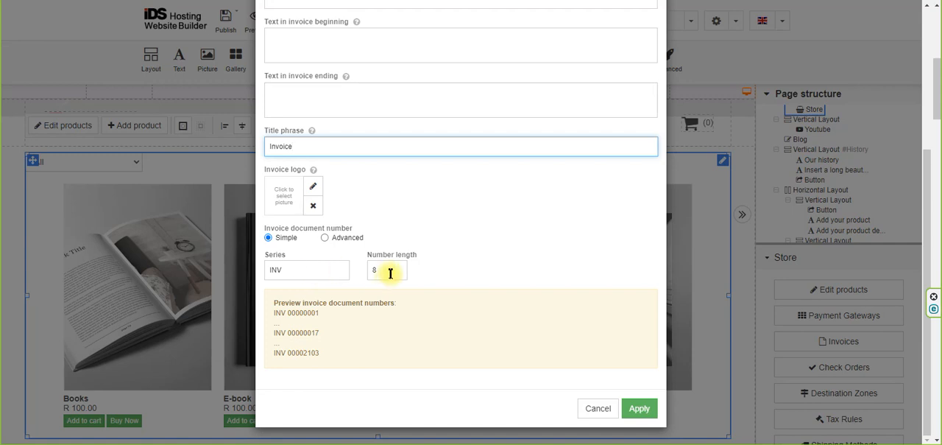
pyautogui.click(292, 268)
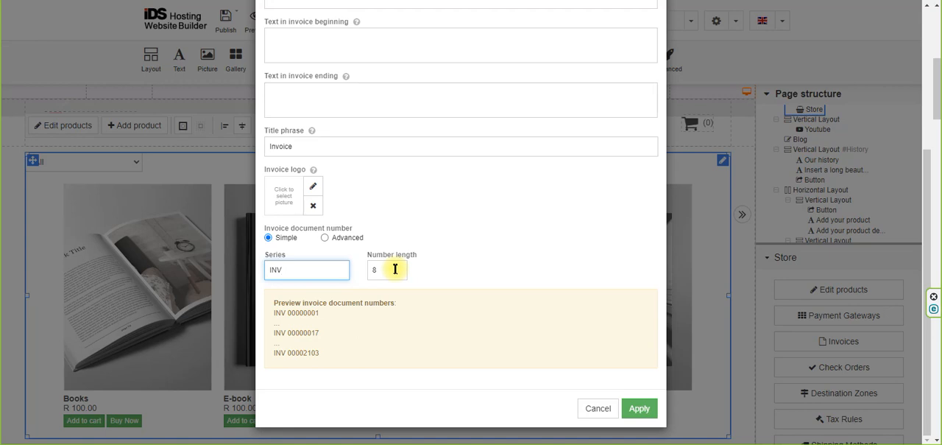
# Try the Advanced invoice document number format, return to Simple, and close the invoice settings without saving.
pyautogui.click(325, 237)
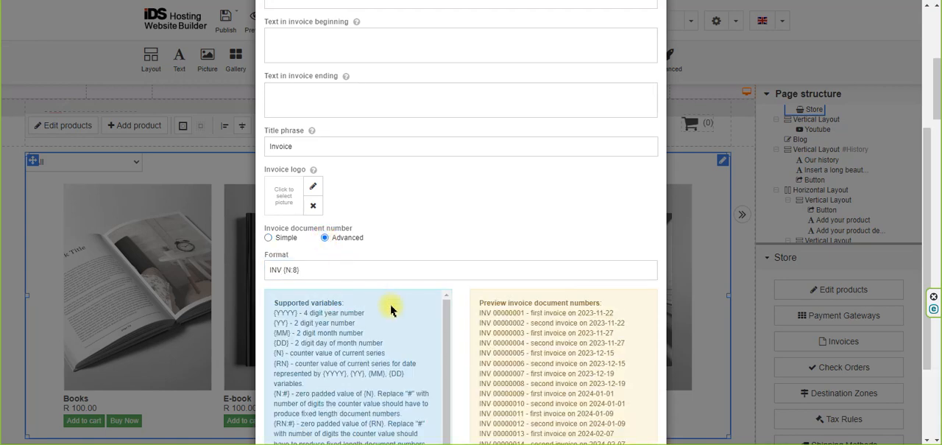
pyautogui.scroll(-1, 390, 312)
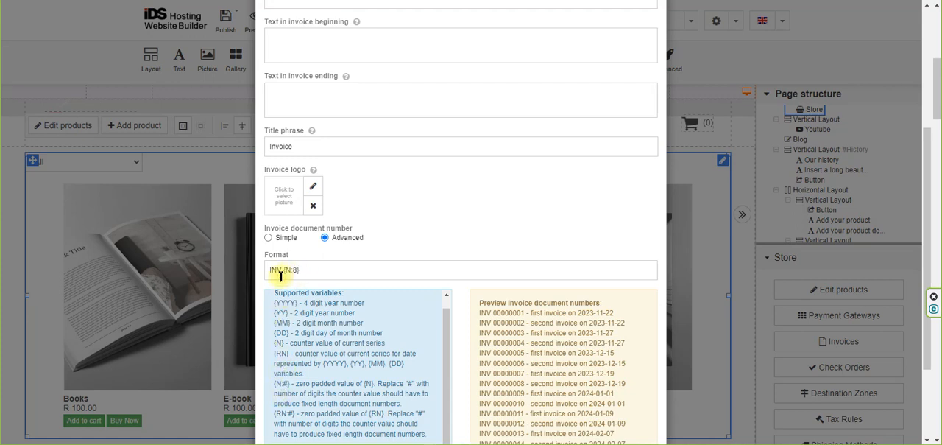
pyautogui.scroll(-2, 486, 330)
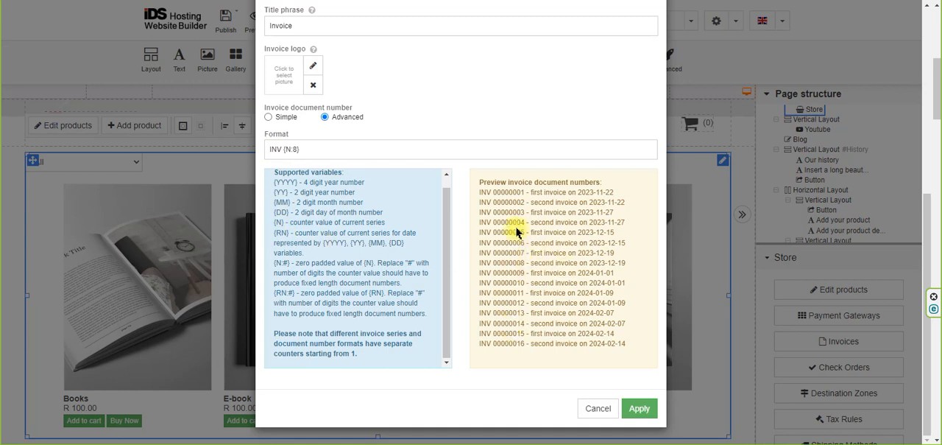
pyautogui.click(268, 117)
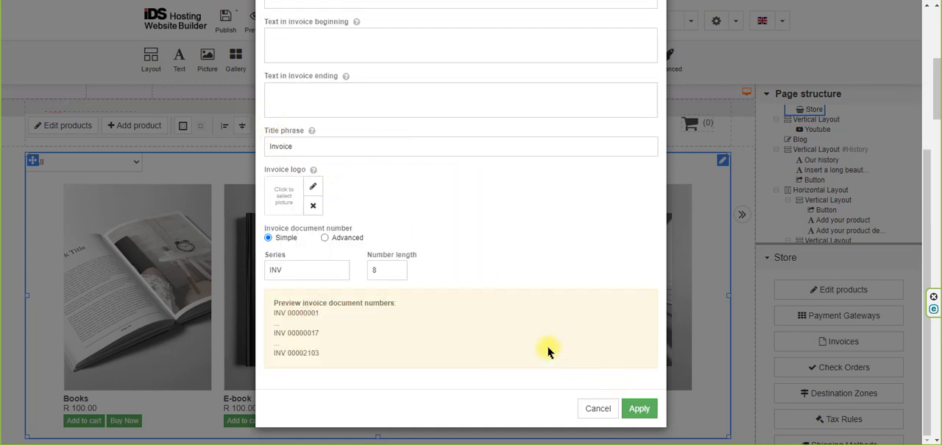
pyautogui.scroll(3, 527, 340)
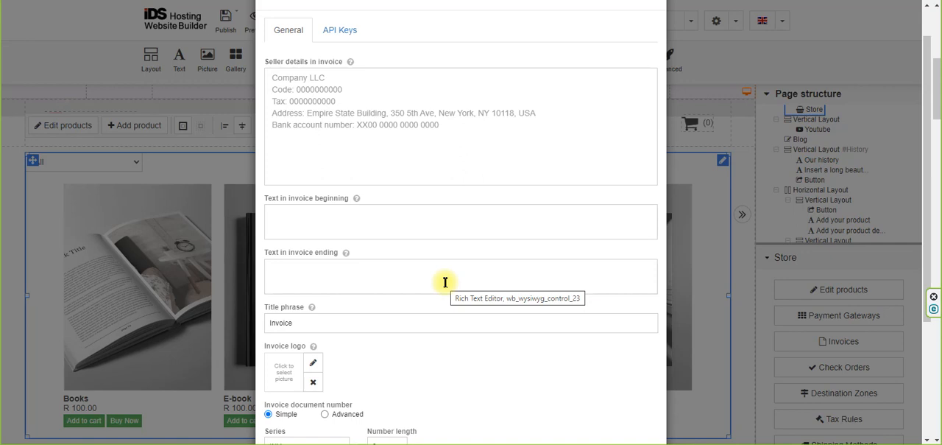
pyautogui.scroll(-3, 455, 310)
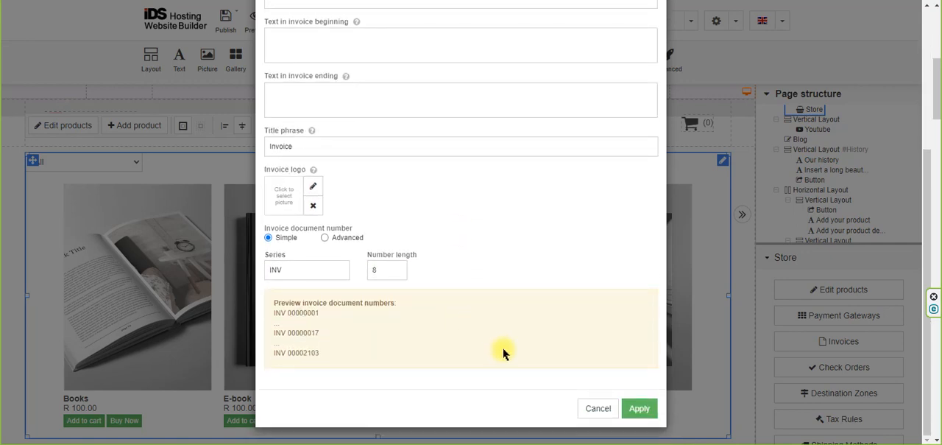
pyautogui.click(597, 409)
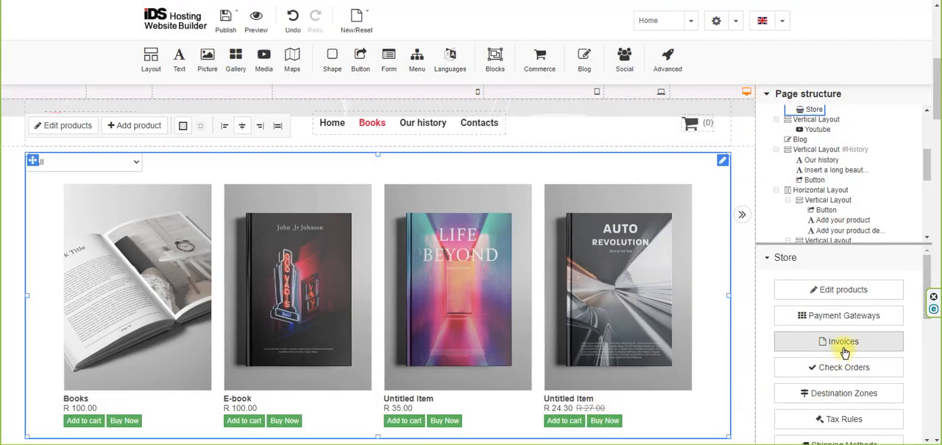
# Check the store orders log, and review the ZAR destination zone's countries without saving changes.
pyautogui.click(851, 370)
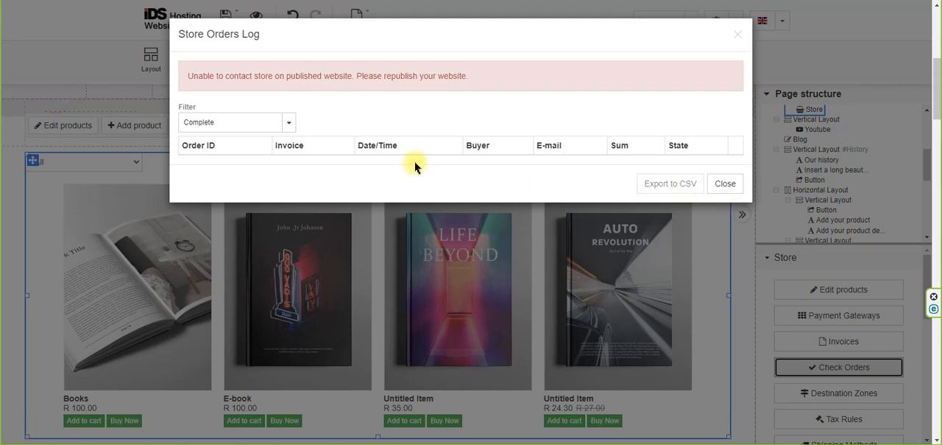
pyautogui.click(728, 188)
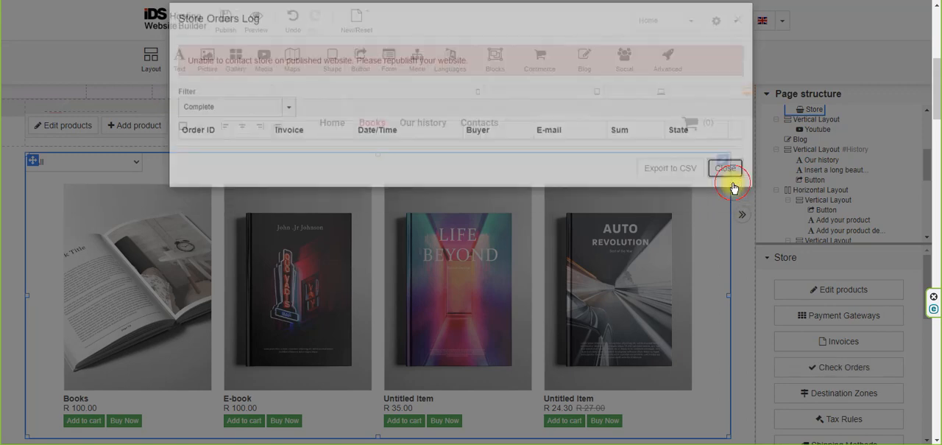
pyautogui.click(851, 394)
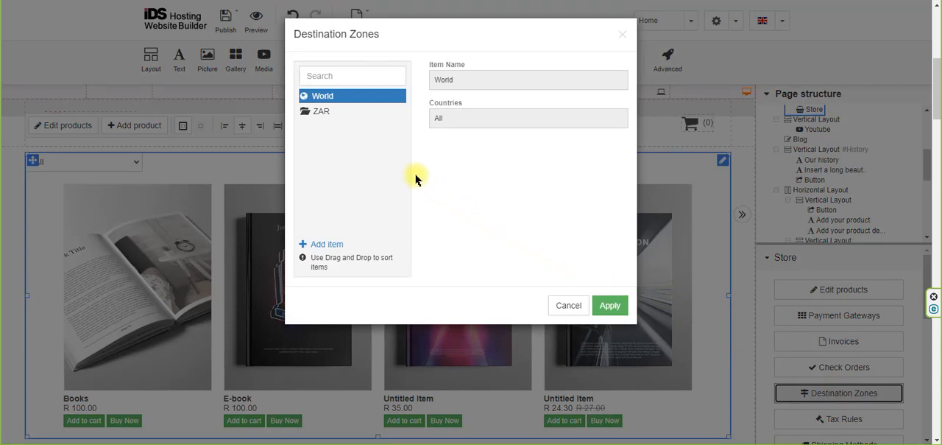
pyautogui.click(321, 112)
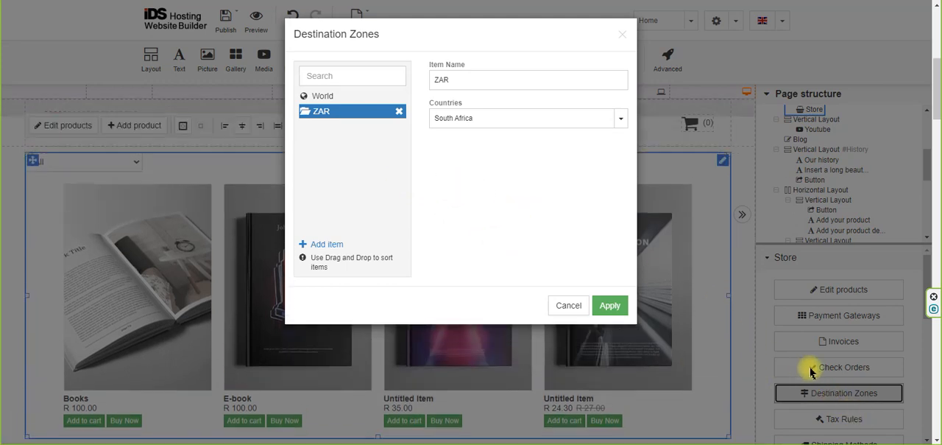
pyautogui.click(570, 308)
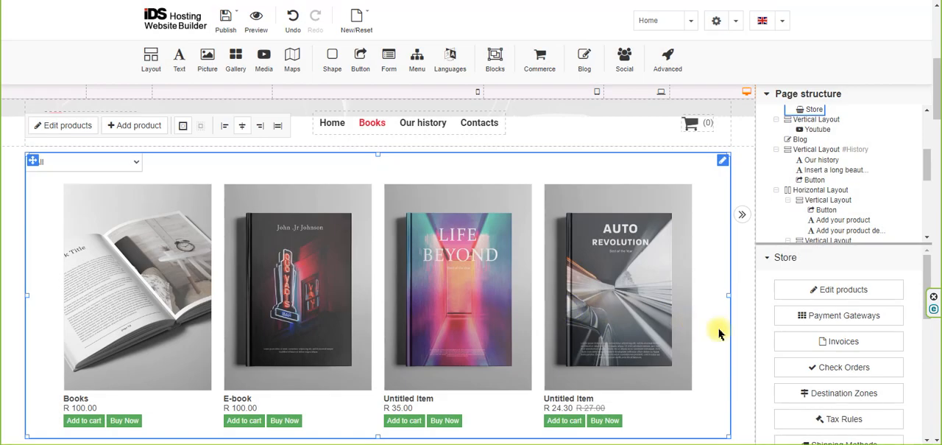
# Review the store's tax rule with its destination zone, rate and application options, and close it without saving.
pyautogui.scroll(-1, 783, 366)
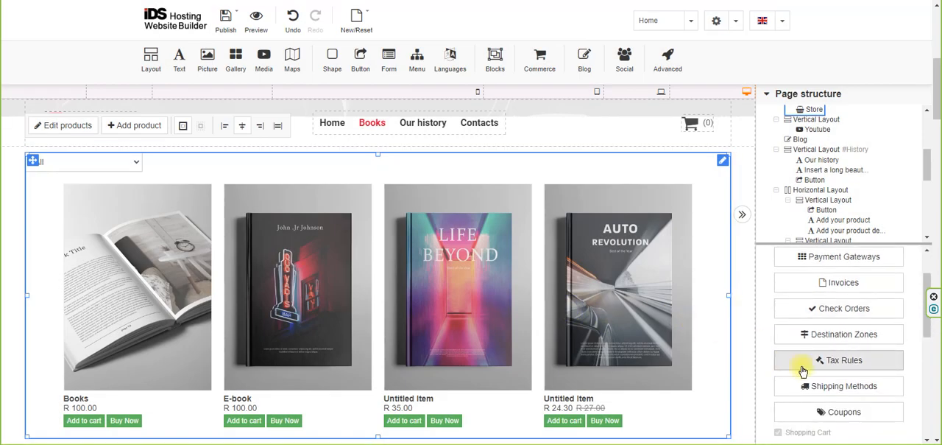
pyautogui.click(852, 364)
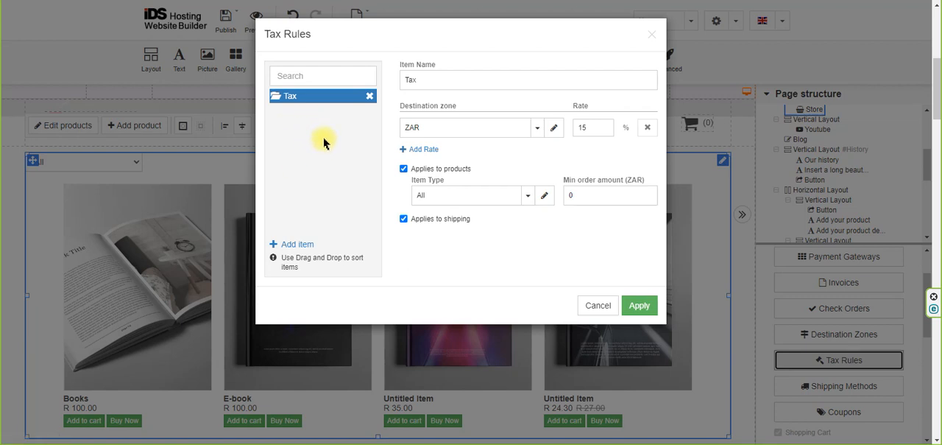
pyautogui.click(596, 306)
# Review the free shipping method's destination zone, available types and delivery time, and close it without saving.
pyautogui.click(836, 388)
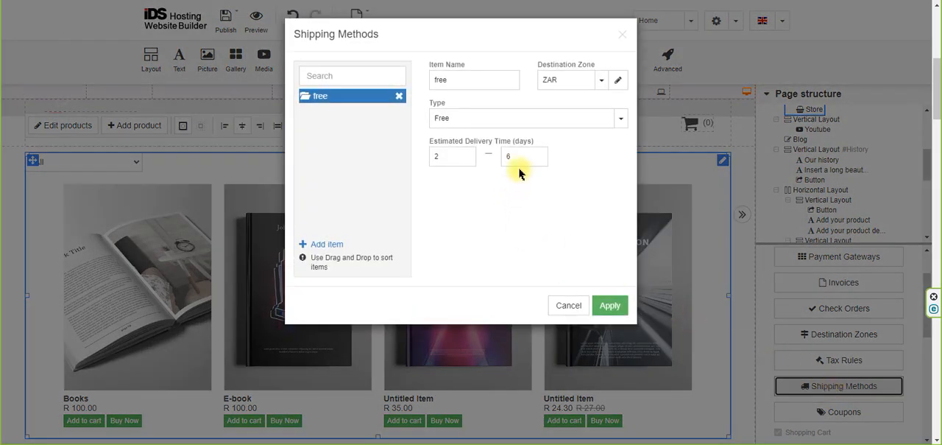
pyautogui.click(600, 81)
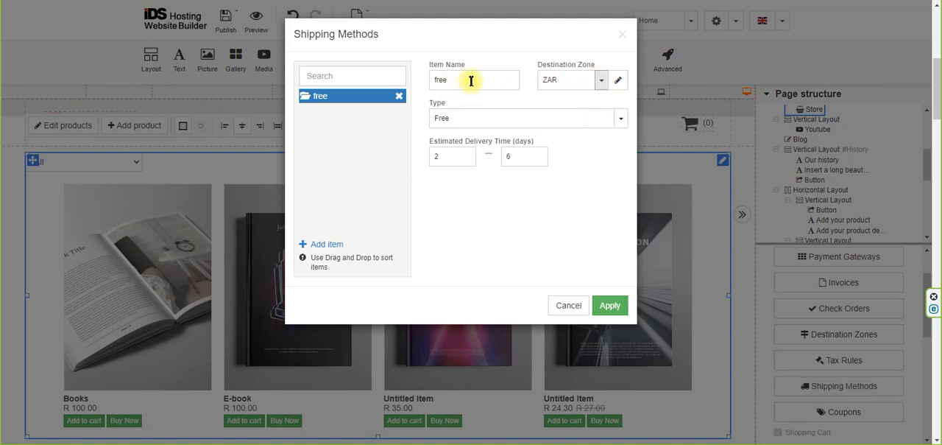
pyautogui.click(526, 120)
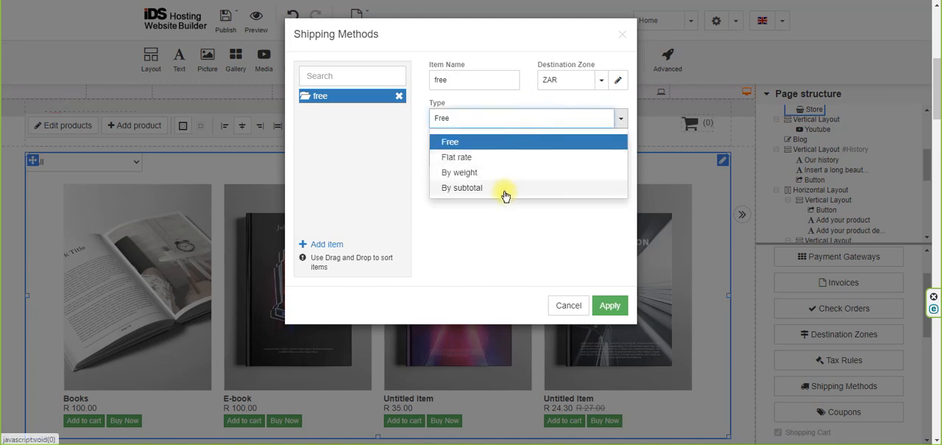
pyautogui.click(572, 307)
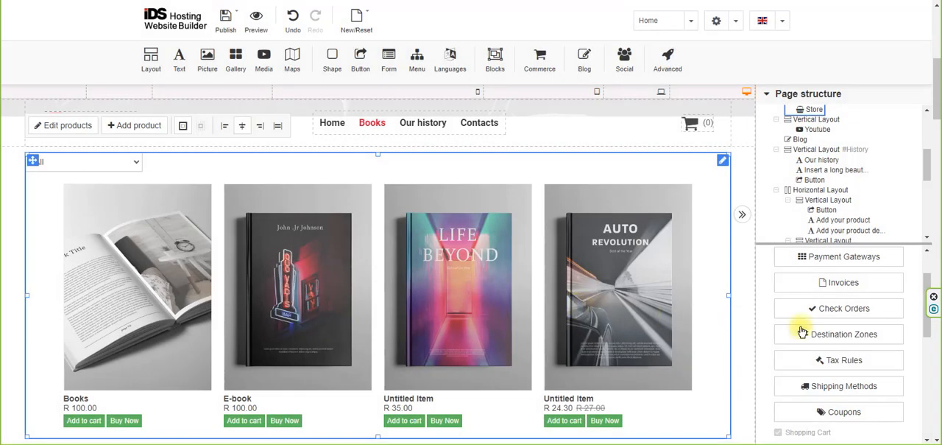
# Review the existing coupon's code, discount type, value and validity dates, and close it without saving.
pyautogui.scroll(-1, 810, 339)
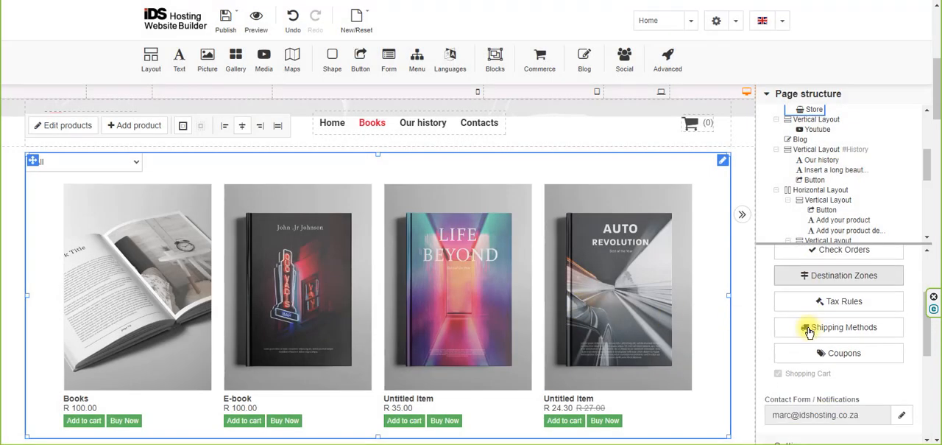
pyautogui.click(843, 357)
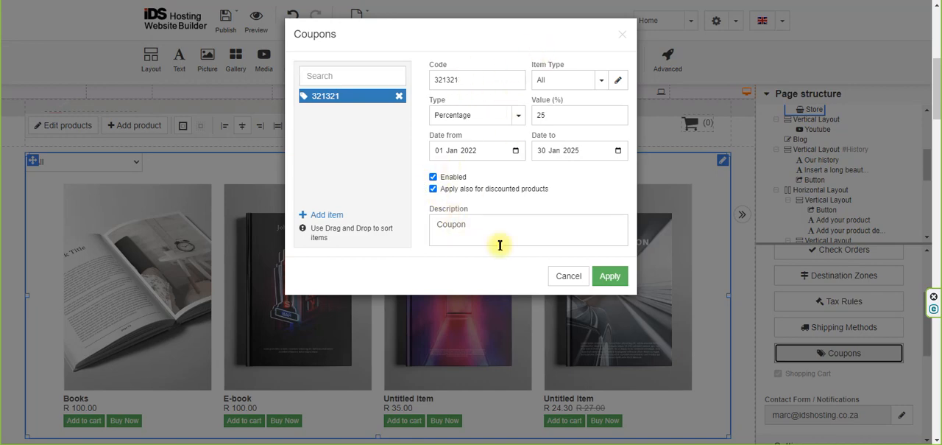
pyautogui.click(568, 277)
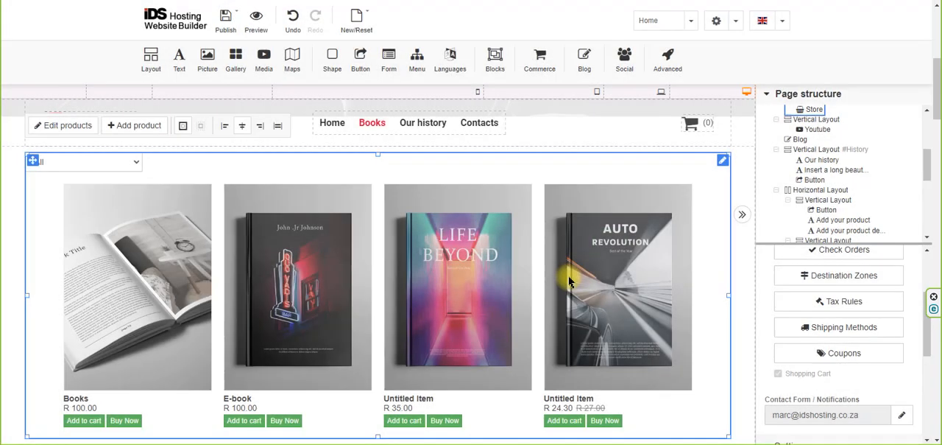
# Check the store's contact form notification setting and collapse the Store section.
pyautogui.scroll(-2, 873, 402)
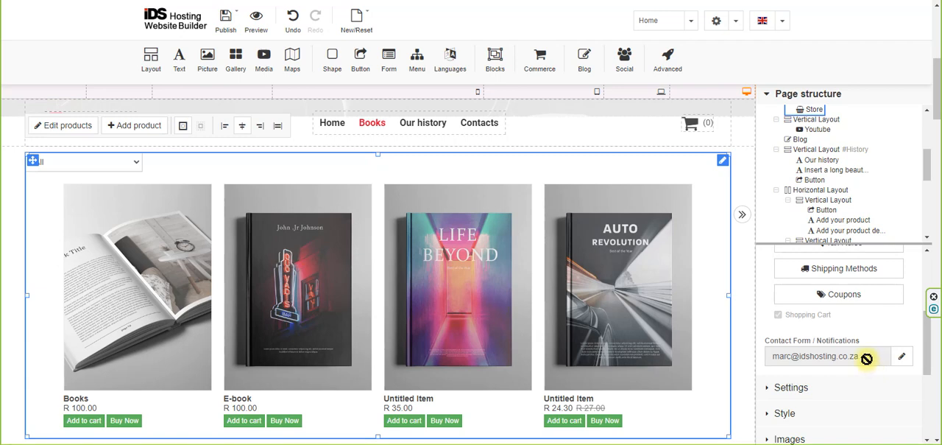
pyautogui.scroll(3, 869, 361)
pyautogui.click(784, 261)
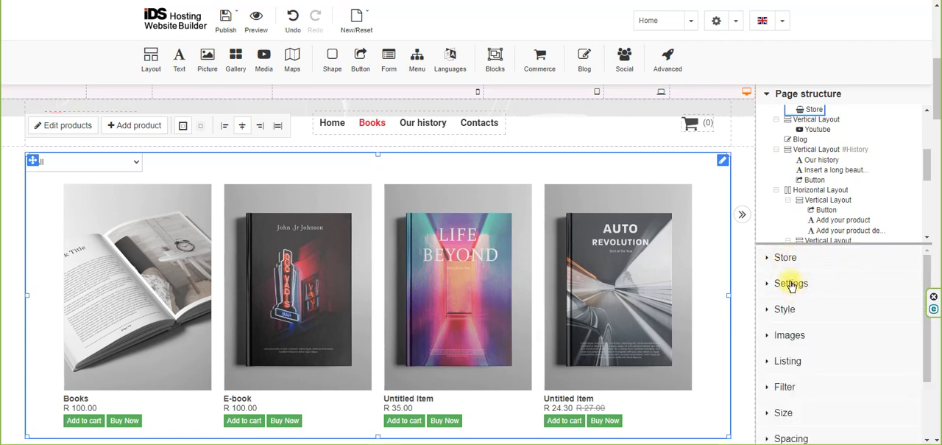
# Review the store's stock settings, including sales control, out-of-stock hiding, low stock notification and the low stock limit.
pyautogui.click(791, 284)
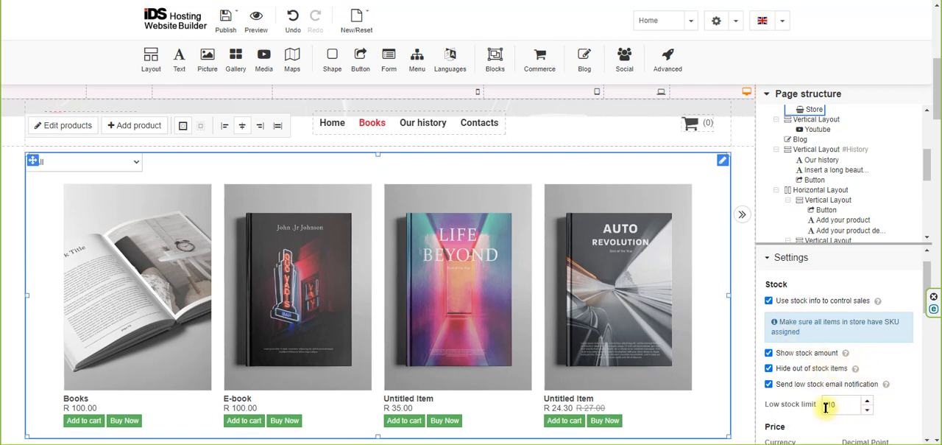
pyautogui.scroll(-2, 907, 382)
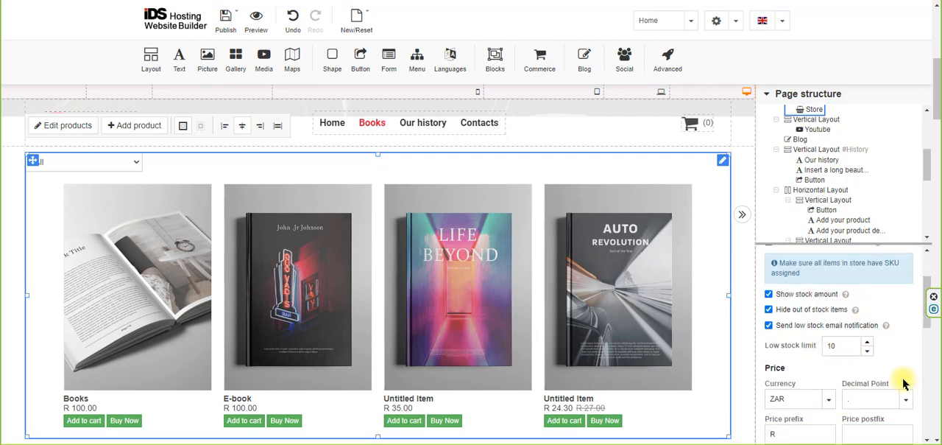
pyautogui.click(843, 346)
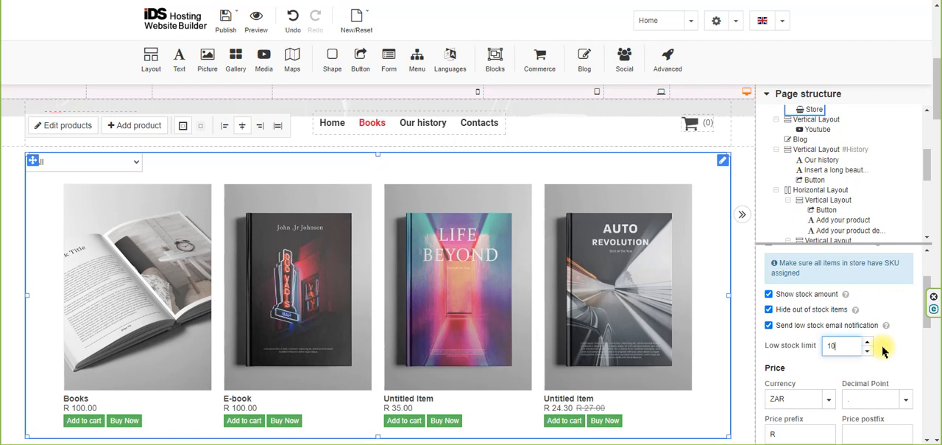
# Review the store's price formatting, tax display, minimum order price, billing information requirement and terms agreement settings.
pyautogui.scroll(-2, 884, 352)
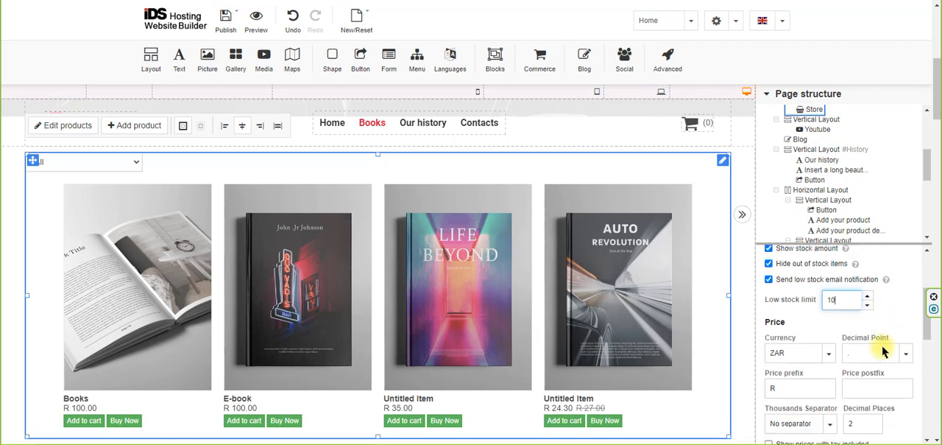
pyautogui.click(791, 376)
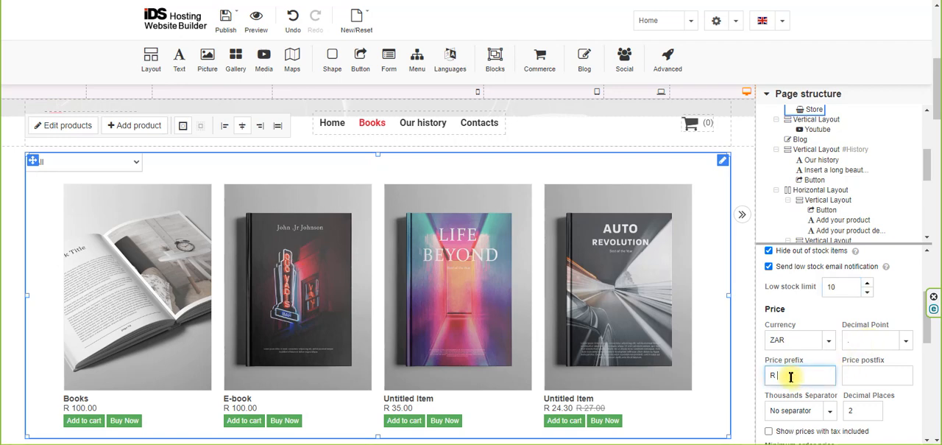
pyautogui.scroll(-1, 870, 375)
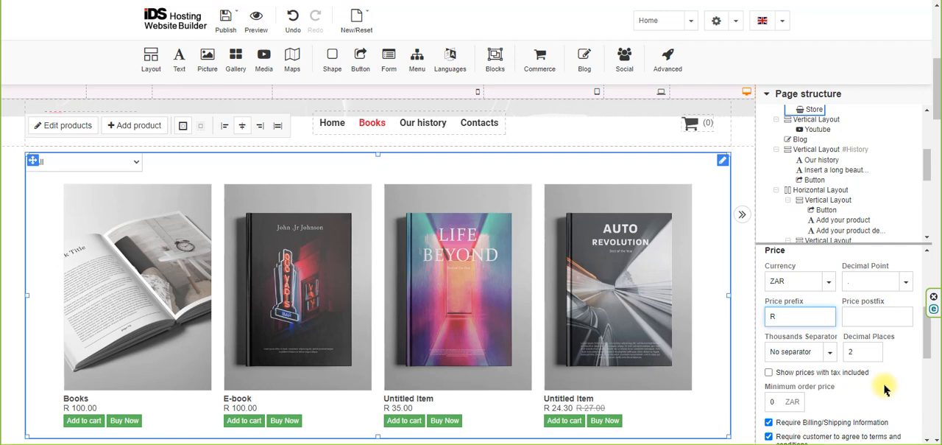
pyautogui.scroll(-1, 865, 377)
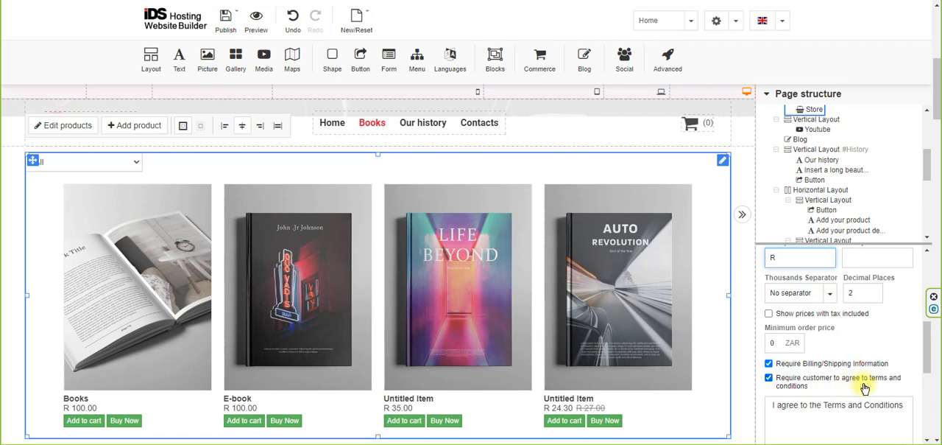
pyautogui.scroll(-1, 857, 386)
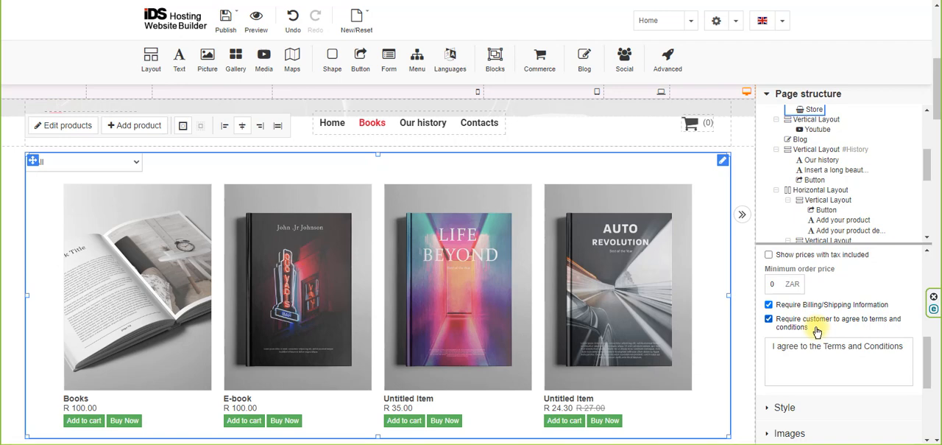
# Try to link "Terms and Conditions" in the store's customer agreement text to the web address "#".
pyautogui.click(773, 349)
pyautogui.moveTo(772, 347); pyautogui.dragTo(904, 337)
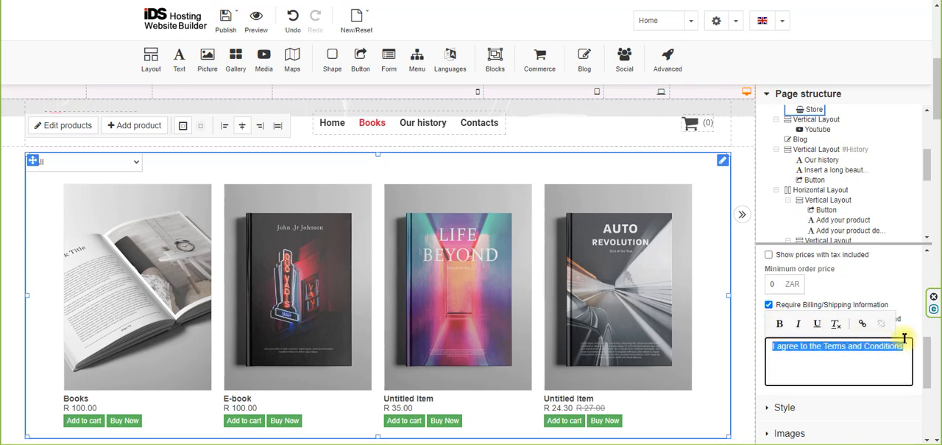
pyautogui.click(869, 366)
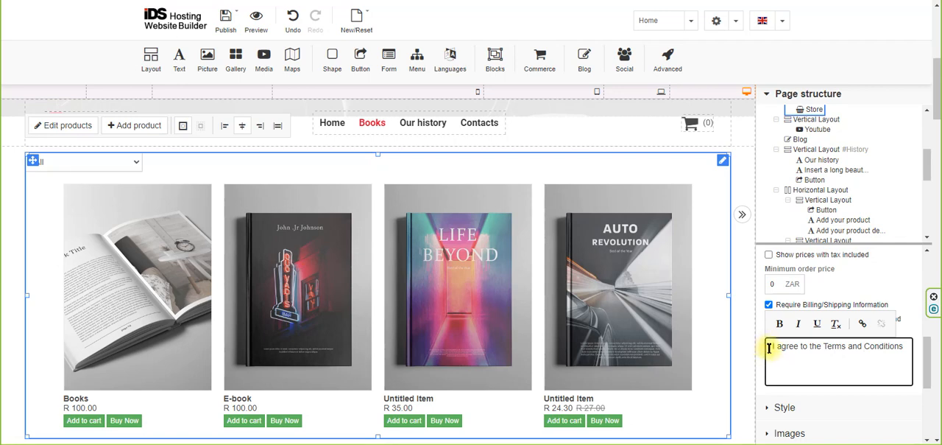
pyautogui.moveTo(824, 346); pyautogui.dragTo(902, 343)
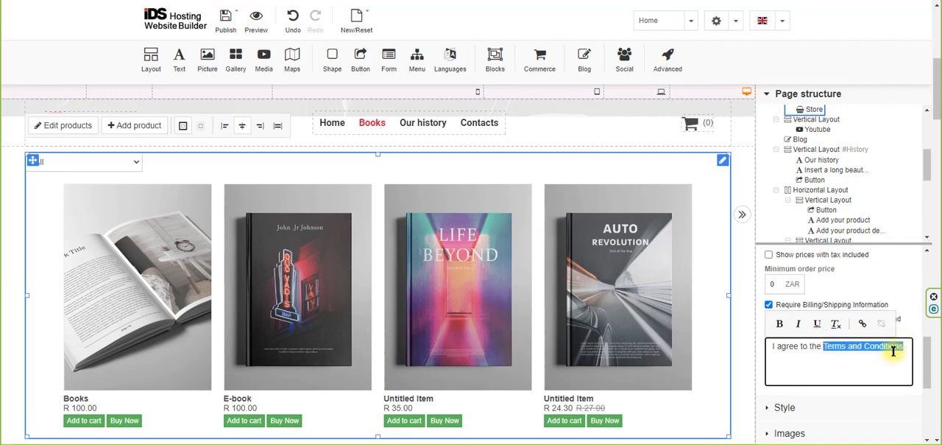
pyautogui.click(863, 324)
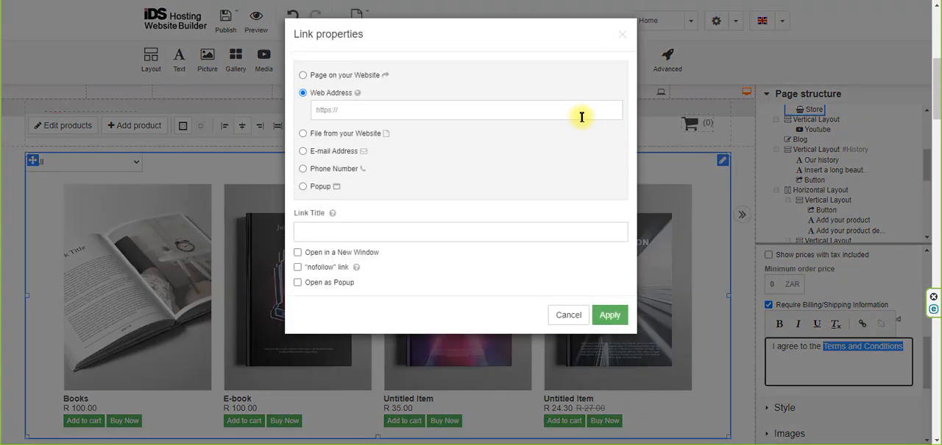
pyautogui.click(329, 76)
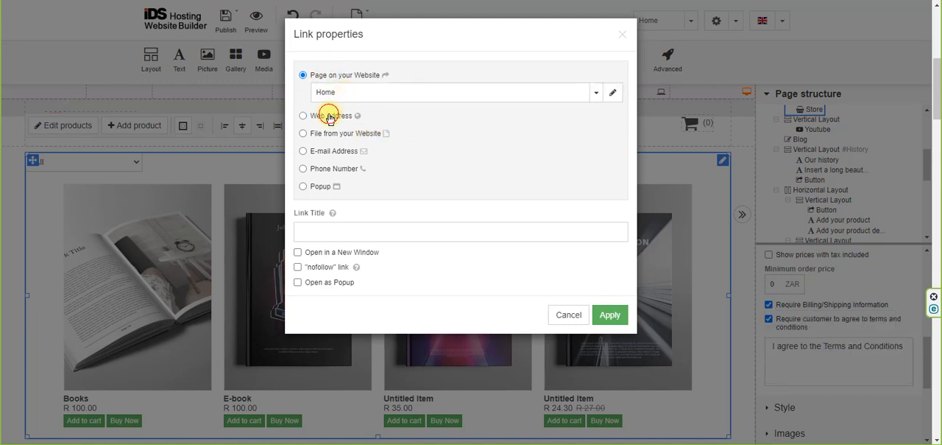
pyautogui.click(329, 115)
pyautogui.click(337, 108)
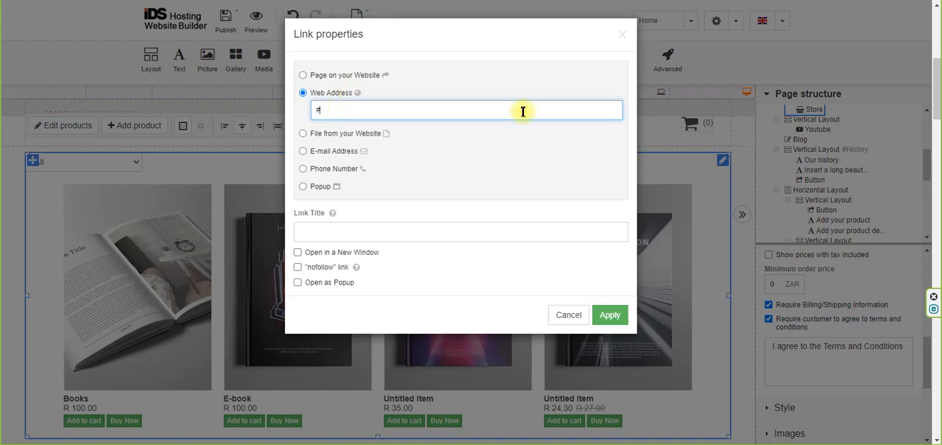
pyautogui.click(615, 315)
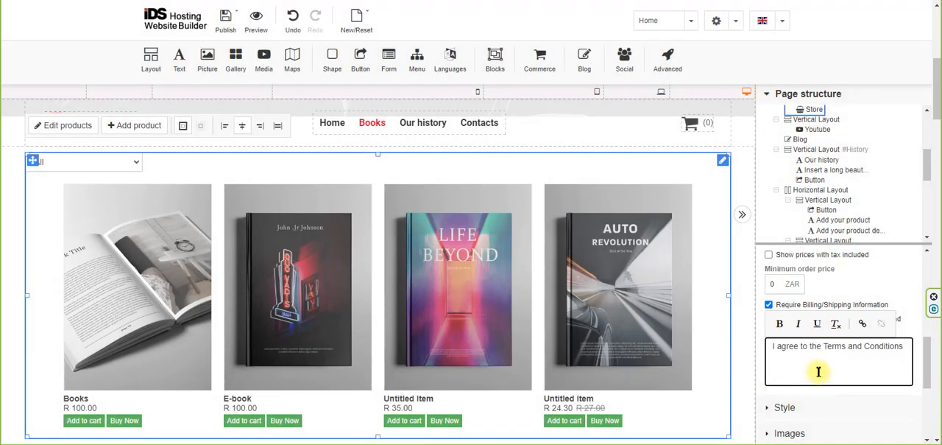
# Reselect "Terms and Conditions" in the agreement text and apply a web address link to "#".
pyautogui.click(819, 371)
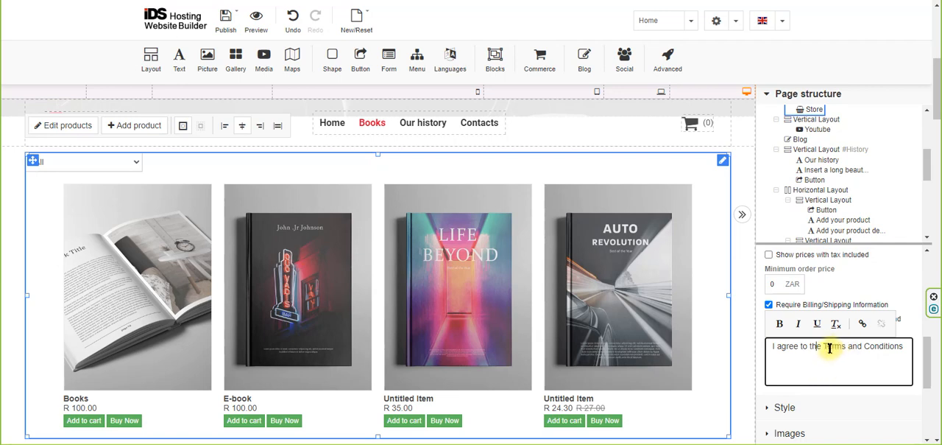
pyautogui.moveTo(823, 346); pyautogui.dragTo(905, 346)
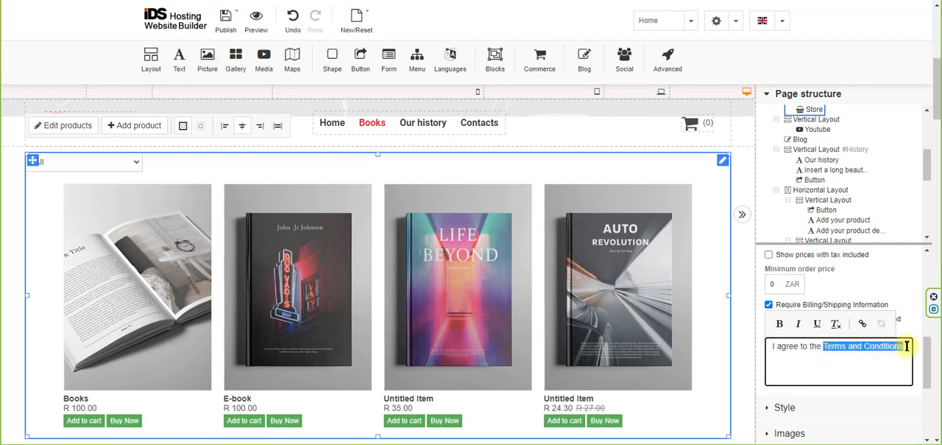
pyautogui.click(862, 324)
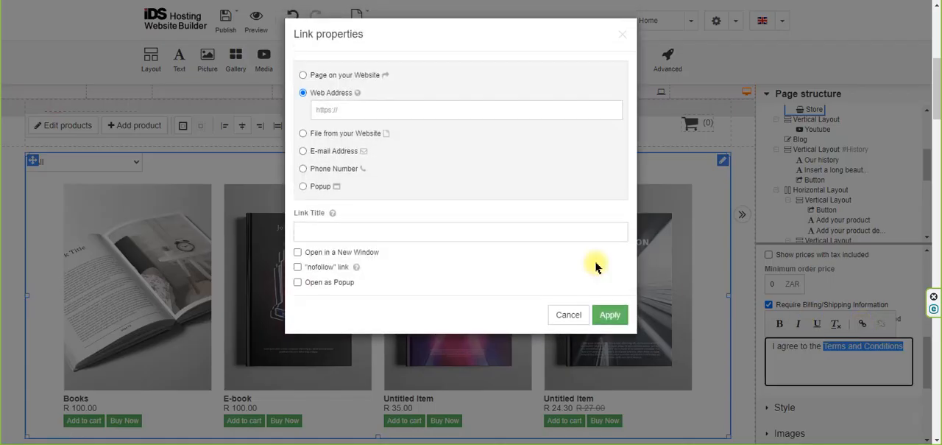
pyautogui.click(337, 110)
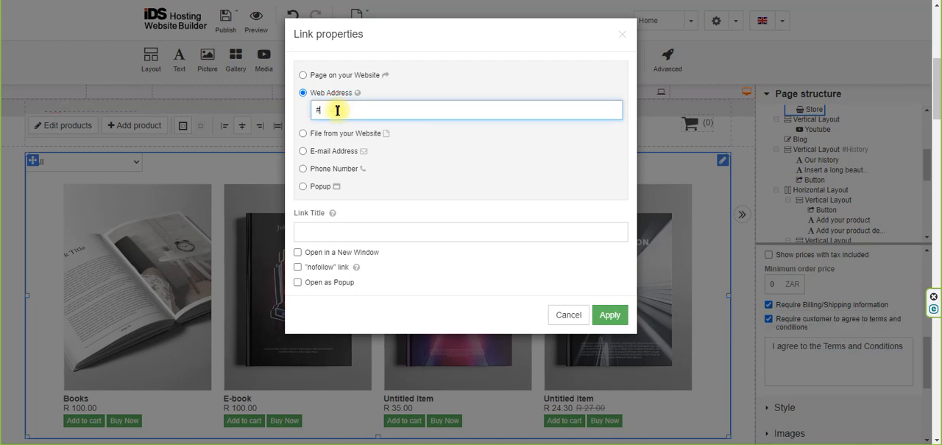
pyautogui.click(608, 313)
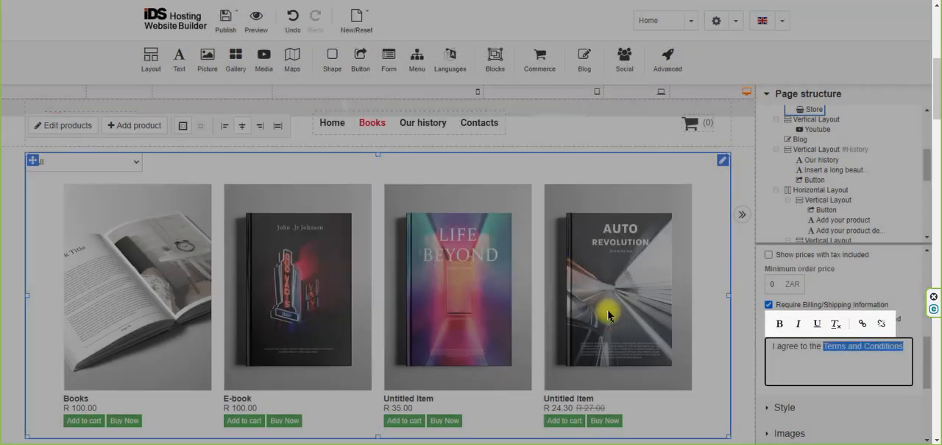
pyautogui.click(825, 375)
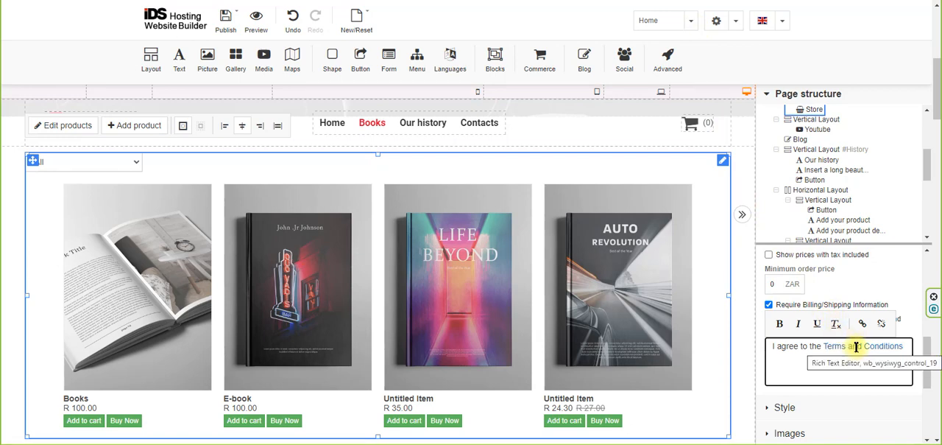
# Change the "Terms and Conditions" link in the agreement text to point to the website's Terms page.
pyautogui.click(862, 321)
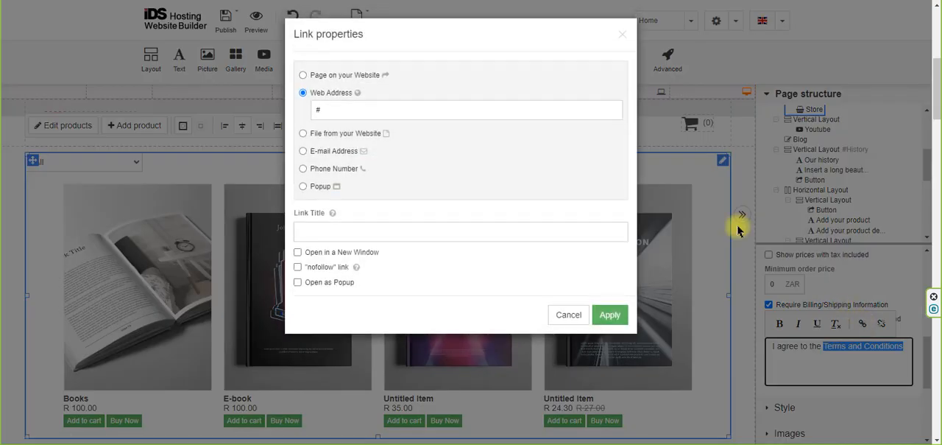
pyautogui.click(303, 75)
pyautogui.click(366, 98)
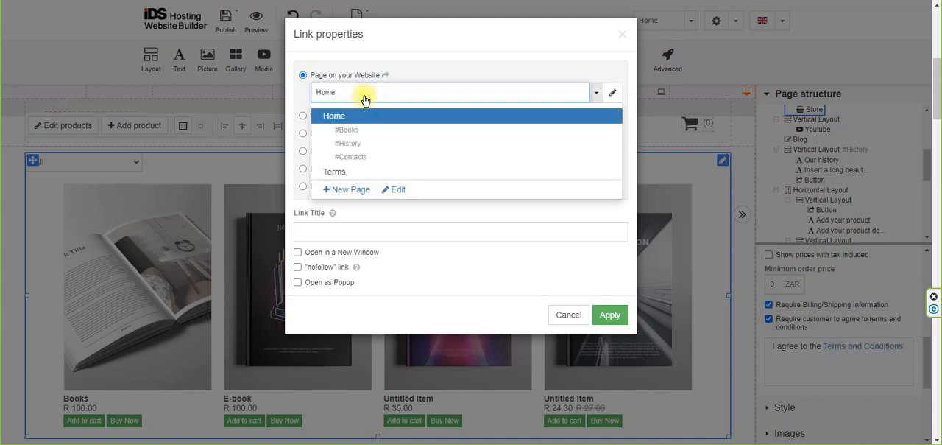
pyautogui.click(334, 174)
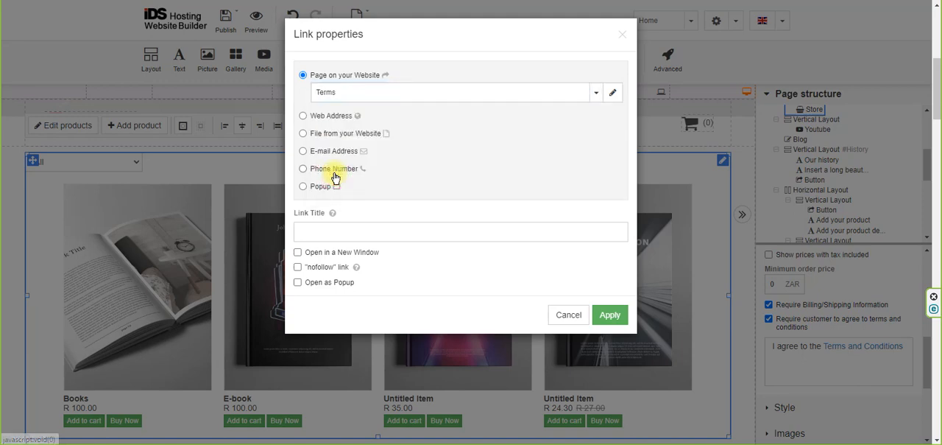
pyautogui.click(609, 315)
pyautogui.click(803, 363)
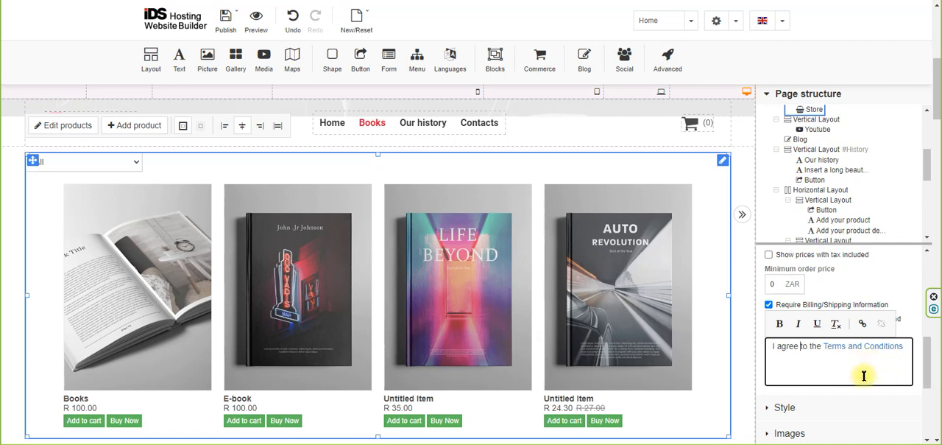
# Collapse the store's Settings section and review the text styles for product name, price, label, description and system text.
pyautogui.scroll(5, 864, 376)
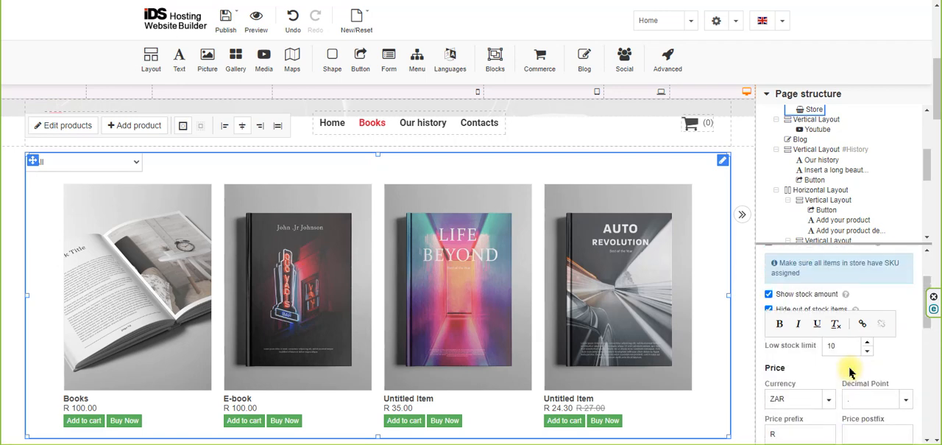
pyautogui.scroll(3, 850, 368)
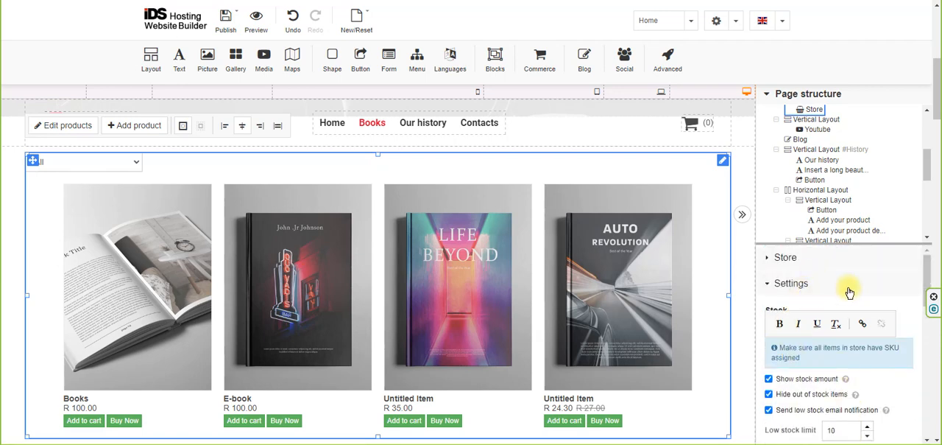
pyautogui.scroll(-1, 849, 290)
pyautogui.scroll(1, 851, 280)
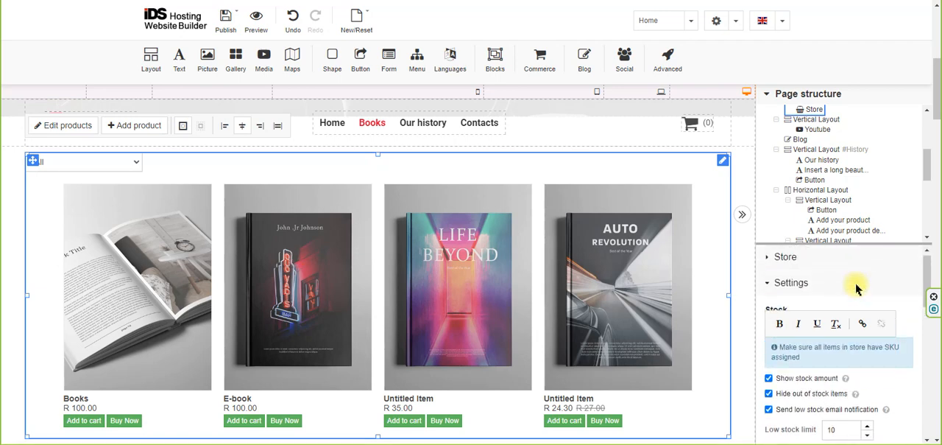
pyautogui.click(799, 284)
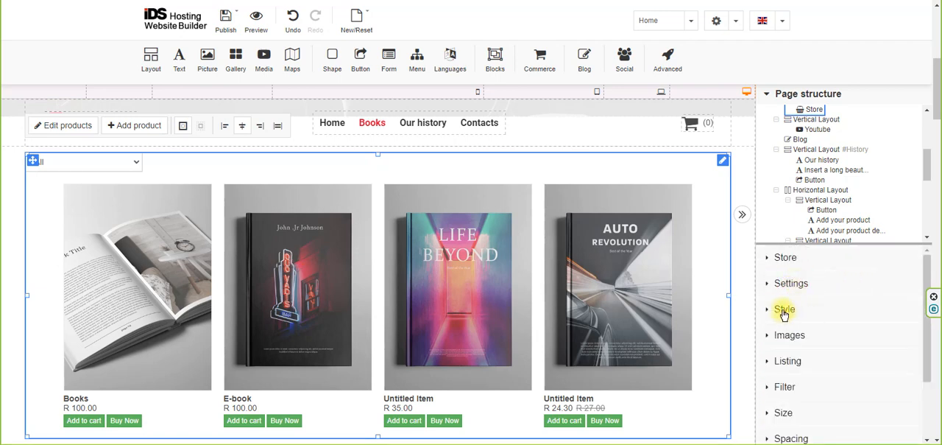
pyautogui.click(784, 310)
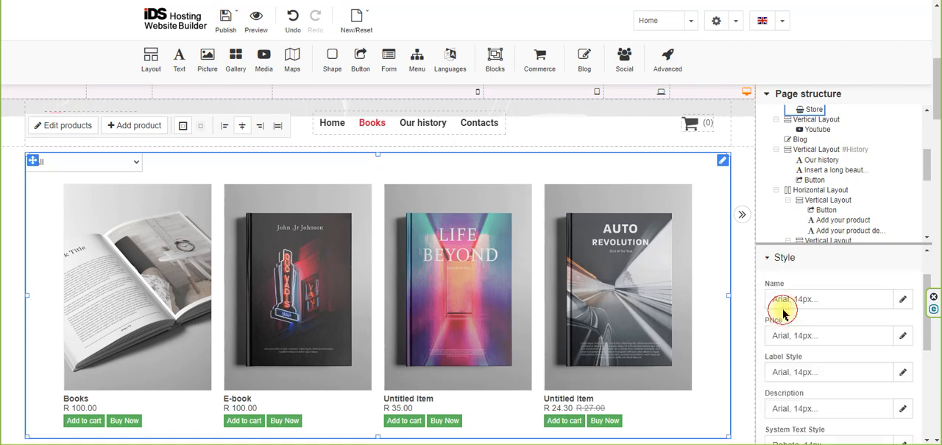
pyautogui.scroll(-1, 667, 325)
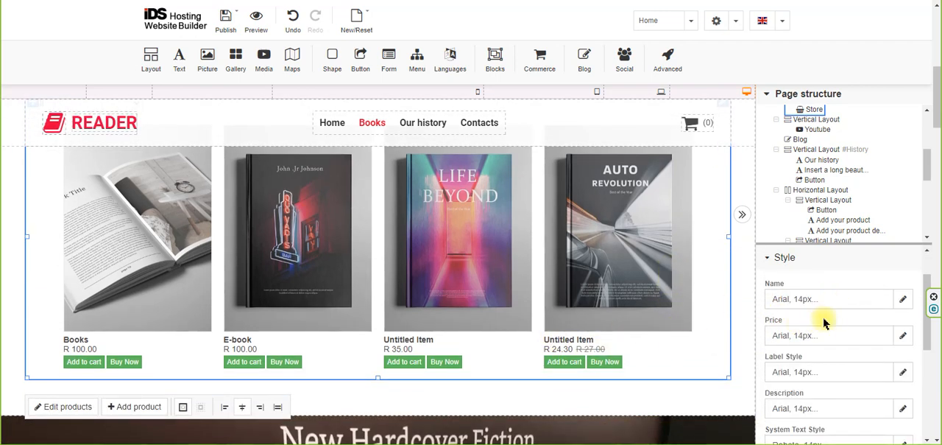
pyautogui.scroll(-1, 834, 384)
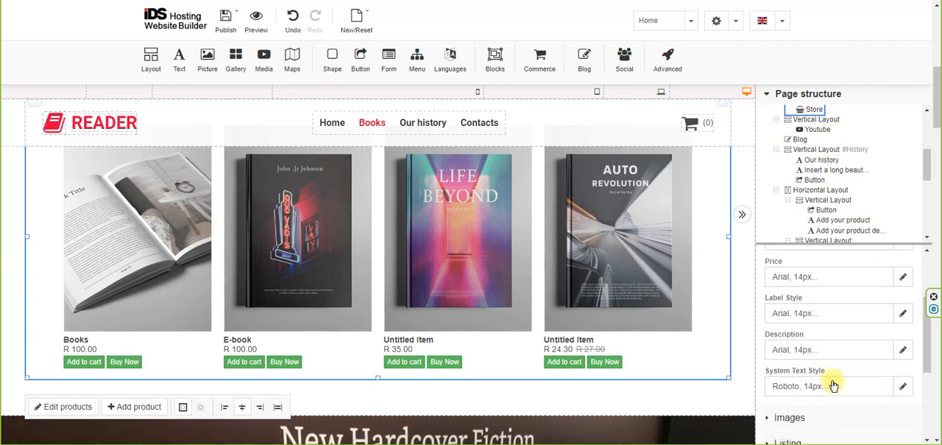
pyautogui.scroll(-1, 823, 350)
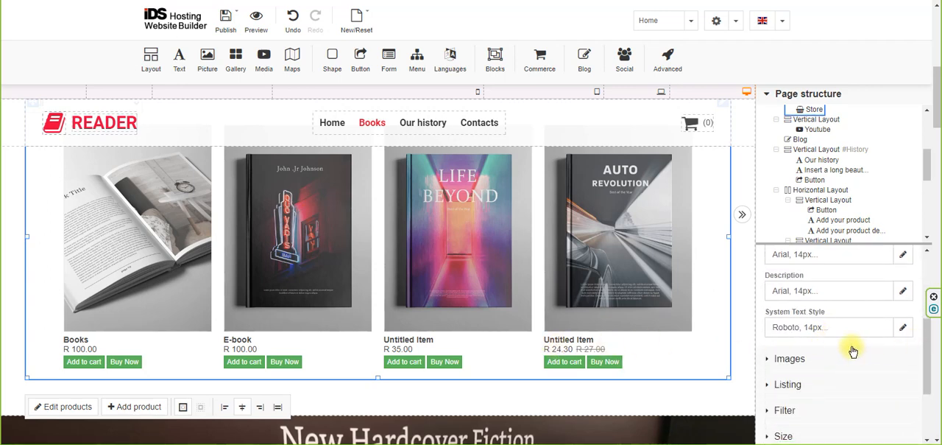
# Inspect the font options of the store's product description text and collapse the Style settings.
pyautogui.click(903, 291)
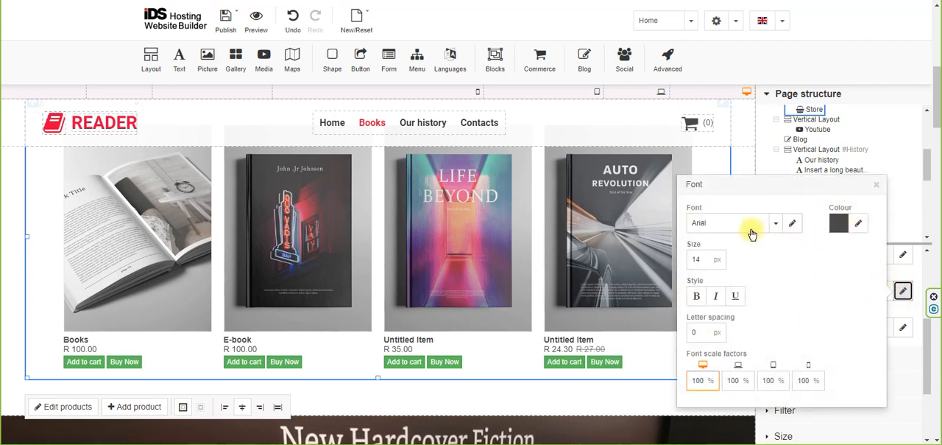
pyautogui.click(877, 190)
pyautogui.scroll(3, 843, 328)
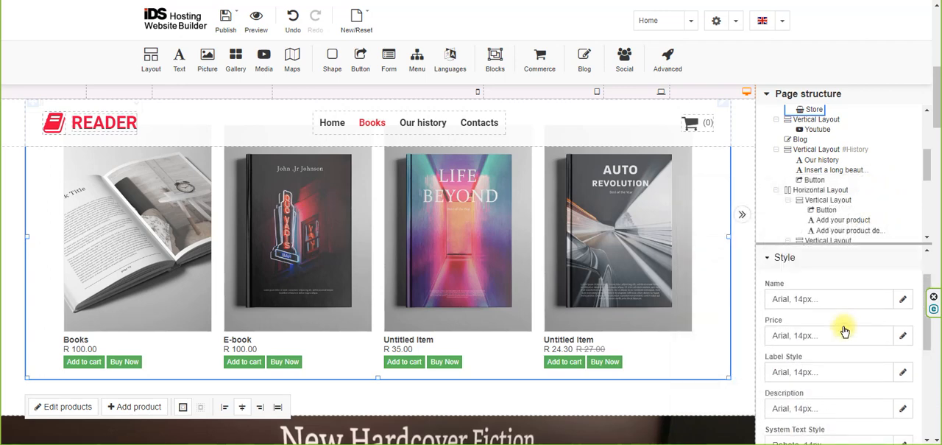
pyautogui.click(785, 258)
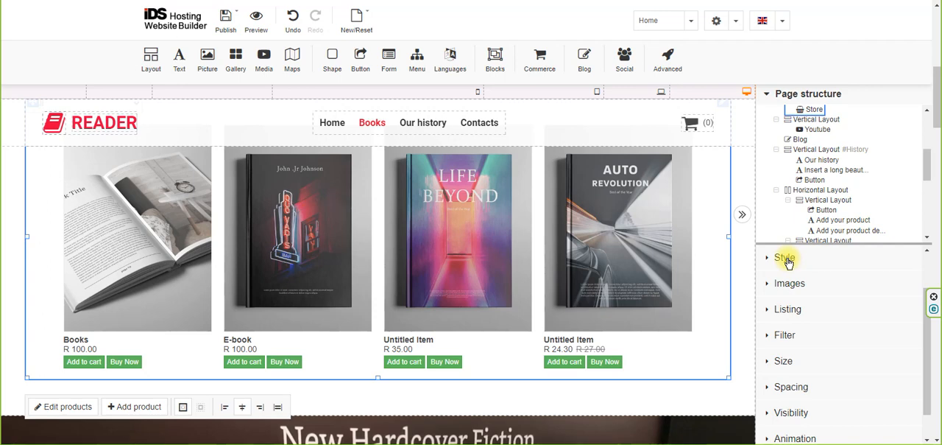
# Review the store's Images settings for placeholder, watermark, border, animation, image and thumbnail sizes, slider number and auto crop.
pyautogui.click(789, 283)
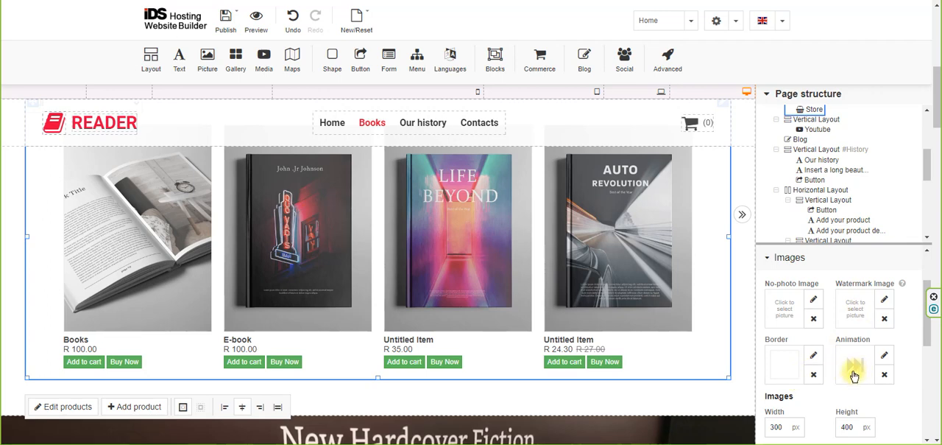
pyautogui.scroll(-2, 857, 368)
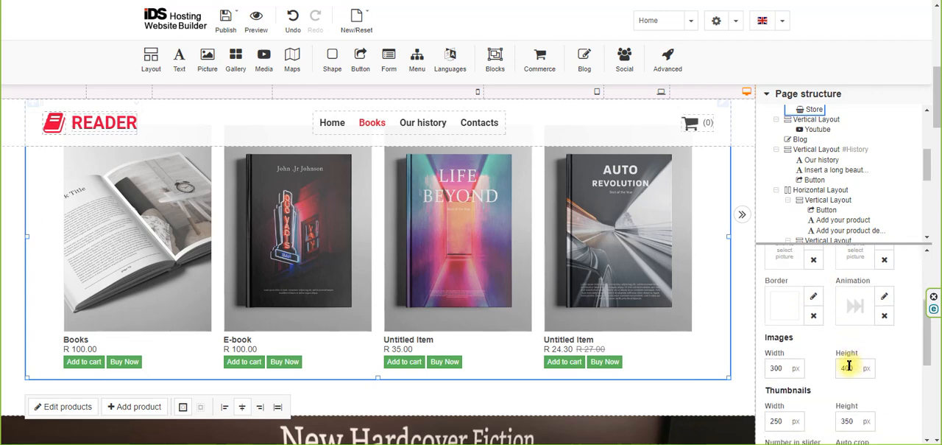
pyautogui.scroll(-2, 856, 360)
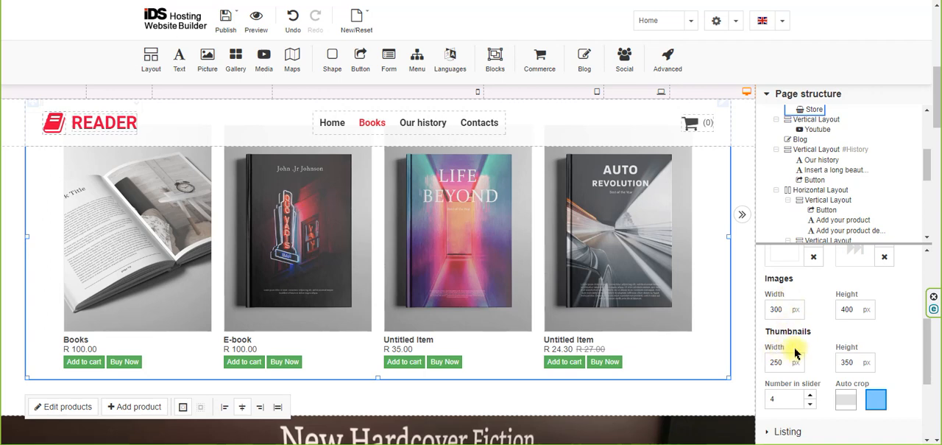
pyautogui.scroll(-2, 795, 353)
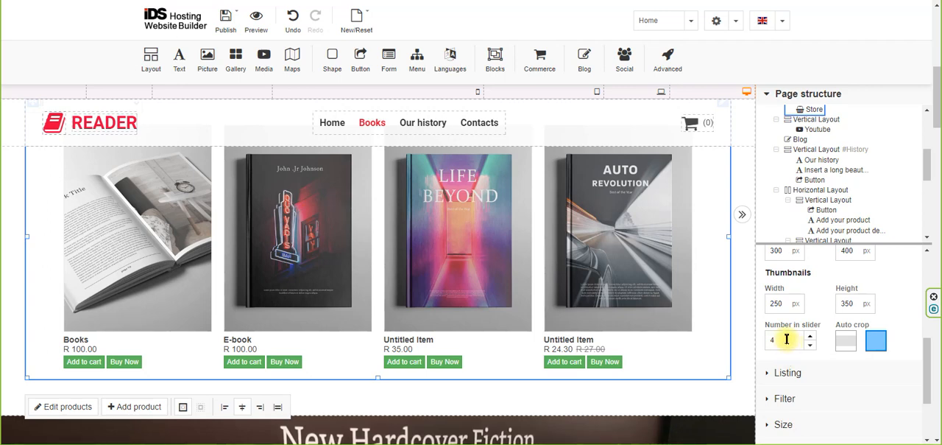
pyautogui.doubleClick(785, 339)
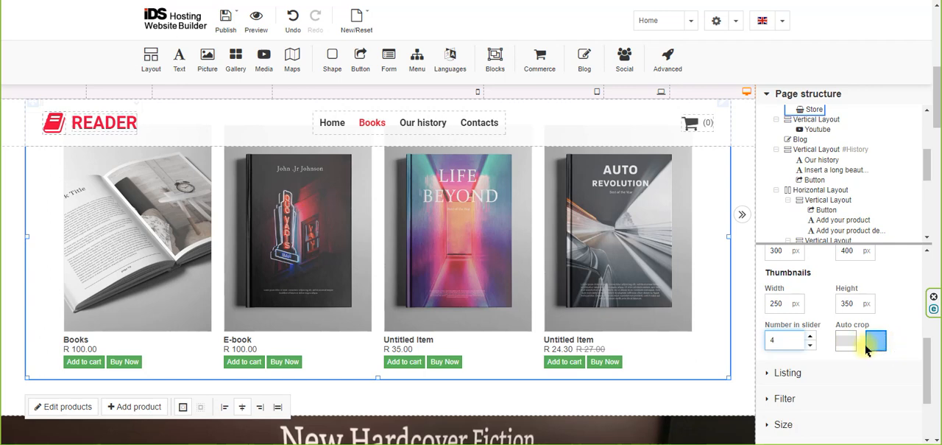
pyautogui.scroll(5, 876, 342)
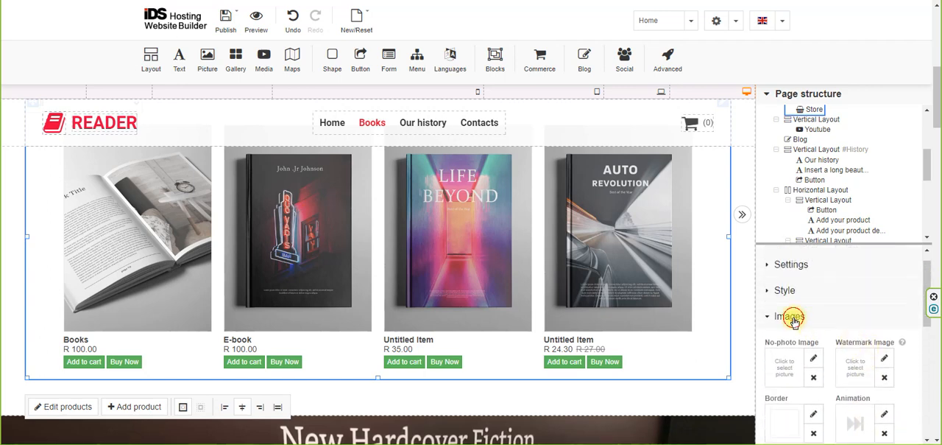
pyautogui.click(793, 317)
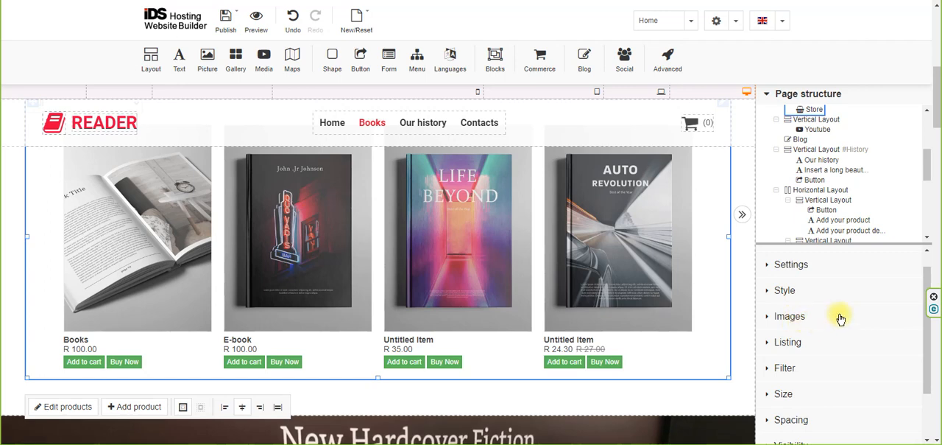
# Limit the store listing to the Fiction category and switch it back to All.
pyautogui.scroll(-1, 841, 318)
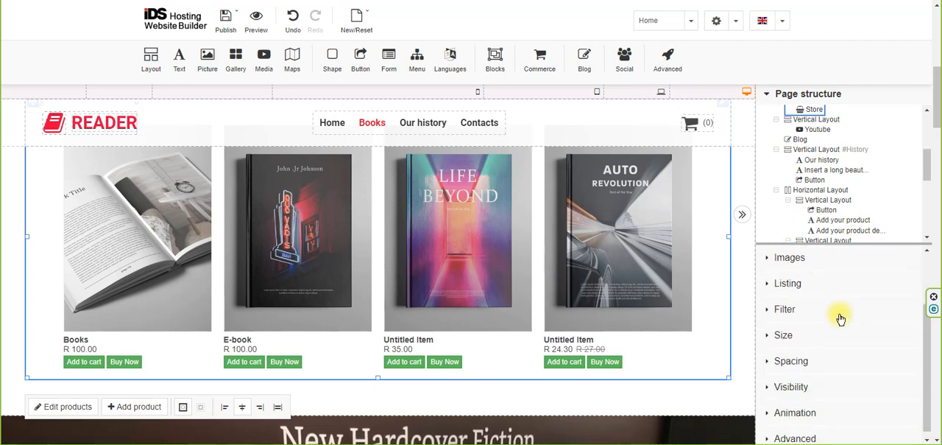
pyautogui.click(788, 286)
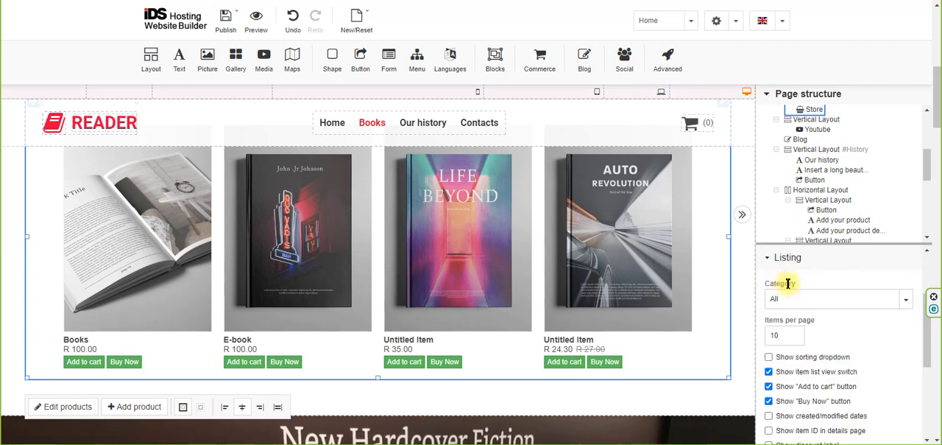
pyautogui.click(899, 300)
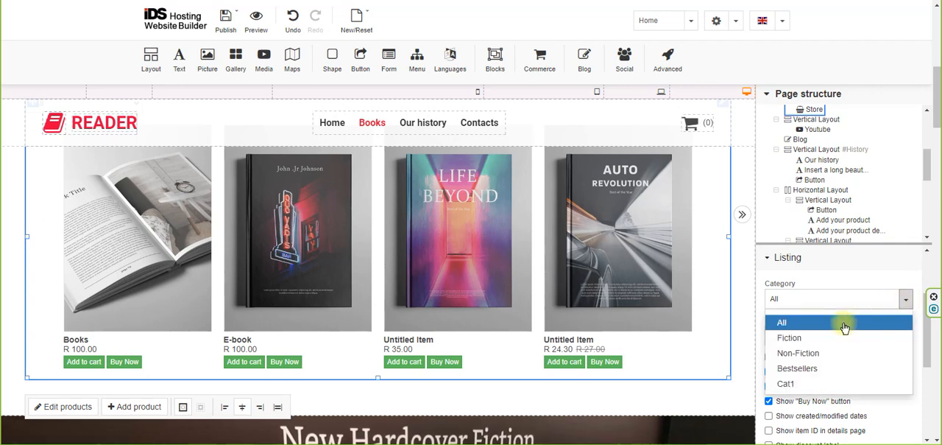
pyautogui.click(790, 339)
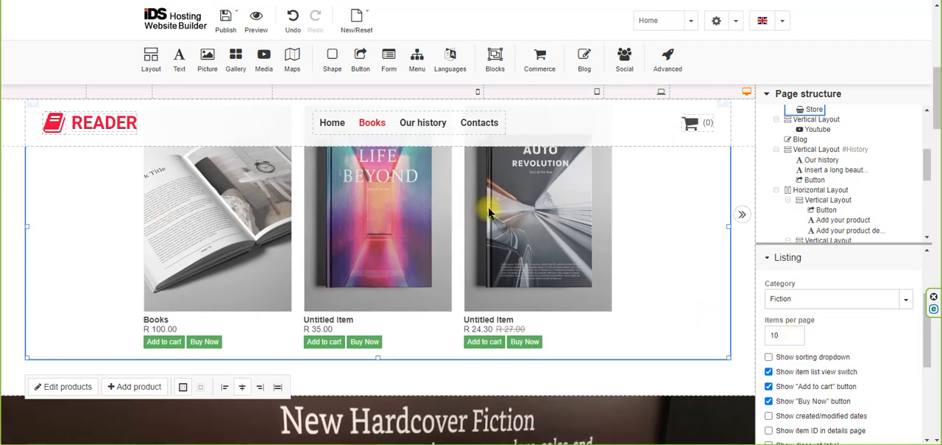
pyautogui.click(907, 299)
pyautogui.click(815, 323)
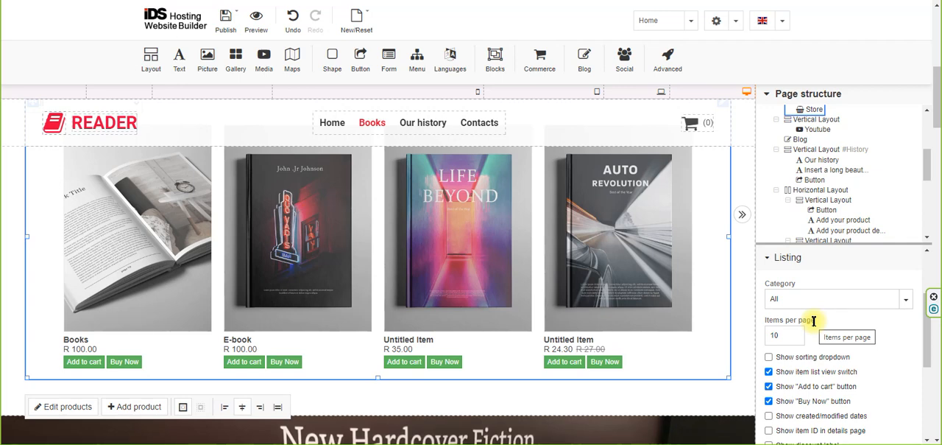
pyautogui.click(817, 299)
pyautogui.click(825, 303)
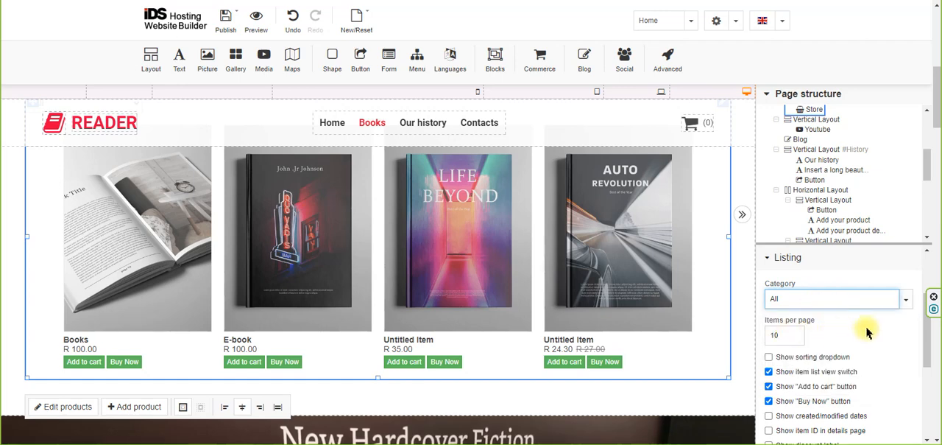
# Hide the "Buy Now" and "Add to cart" buttons in the store listing, re-enable both, and collapse the Listing settings.
pyautogui.scroll(-1, 866, 333)
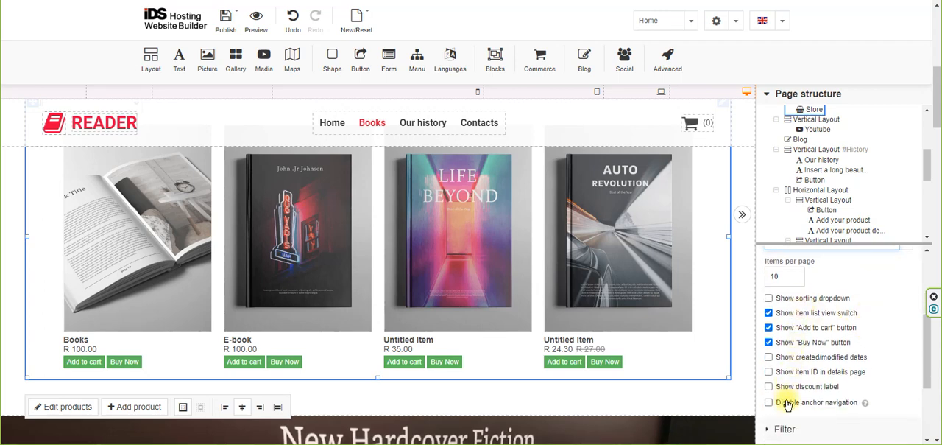
pyautogui.click(768, 342)
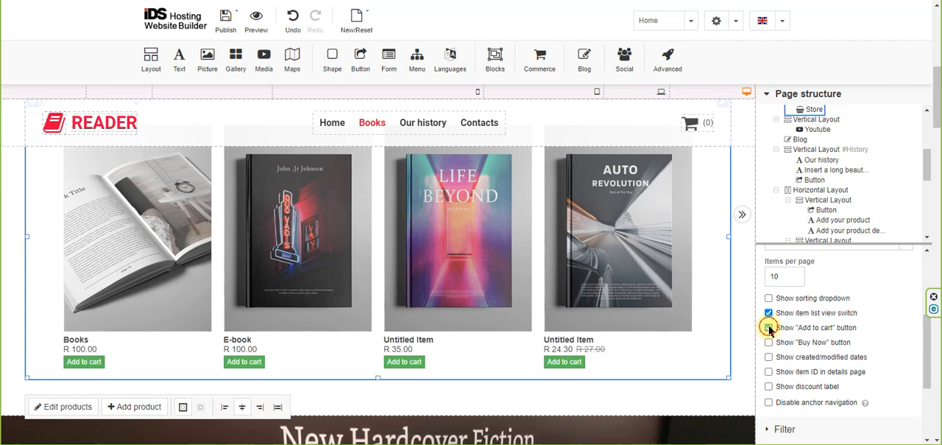
pyautogui.click(768, 327)
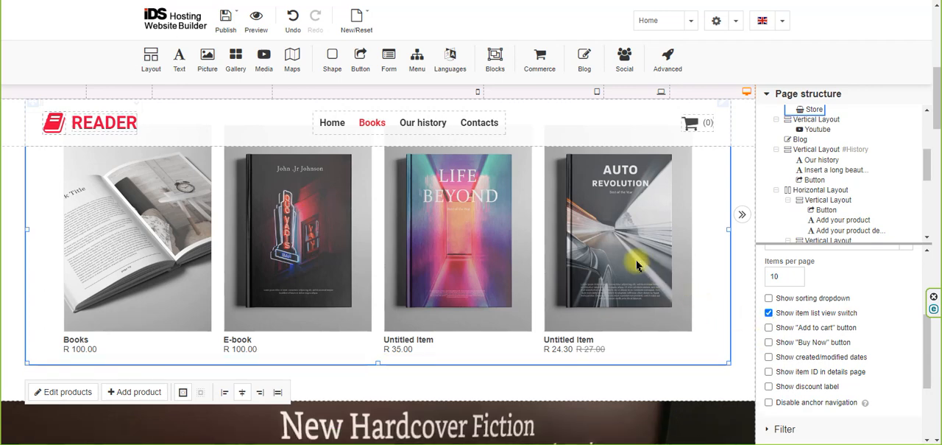
pyautogui.click(768, 328)
pyautogui.click(769, 342)
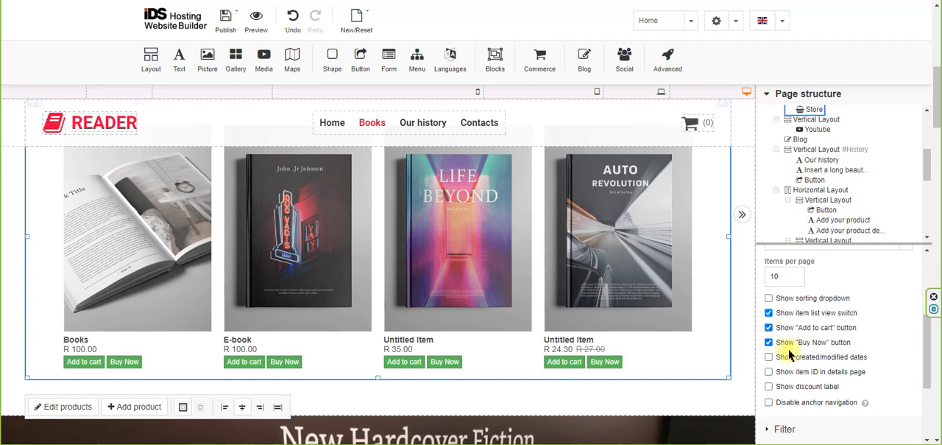
pyautogui.scroll(-2, 787, 351)
pyautogui.scroll(3, 794, 357)
pyautogui.scroll(1, 789, 354)
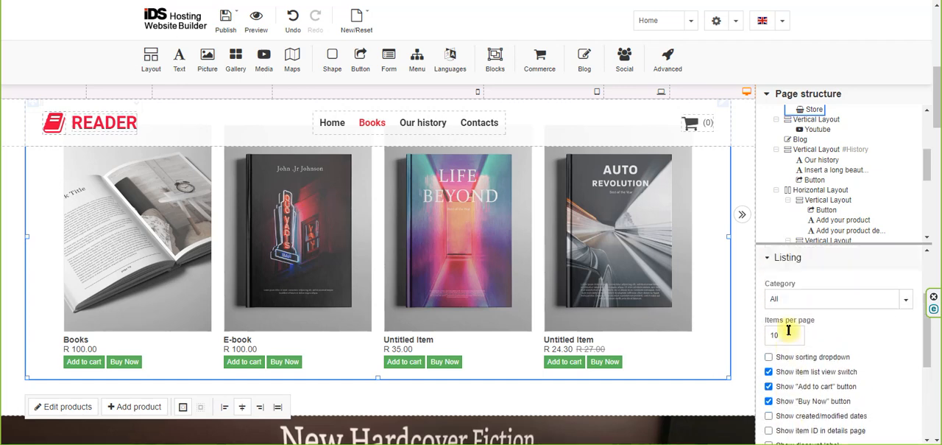
pyautogui.click(786, 254)
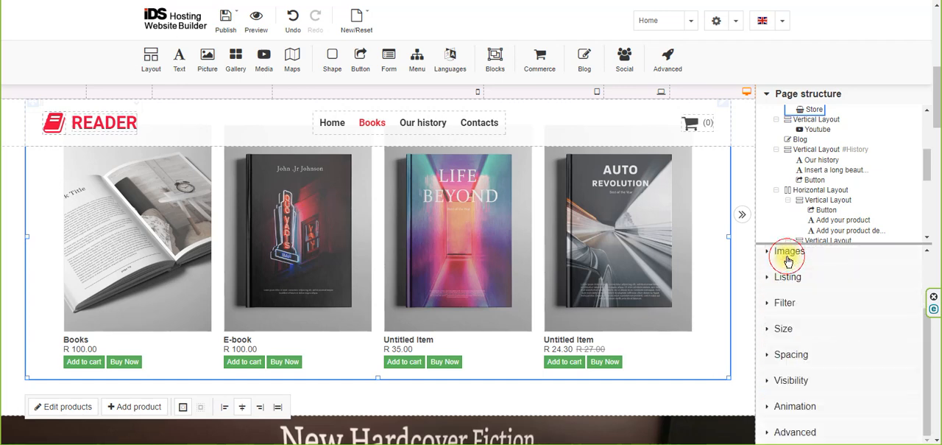
# Review the store's Filter settings for filter position, text search, price and product filters, and default product sorting.
pyautogui.click(785, 302)
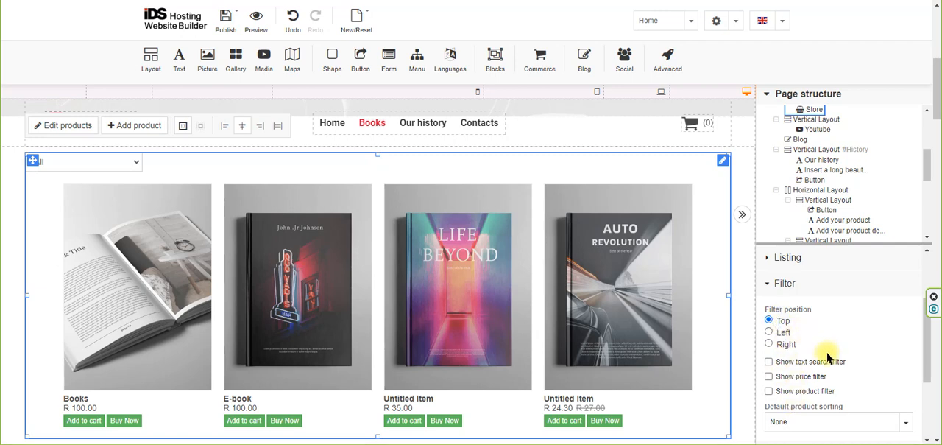
pyautogui.scroll(-1, 867, 376)
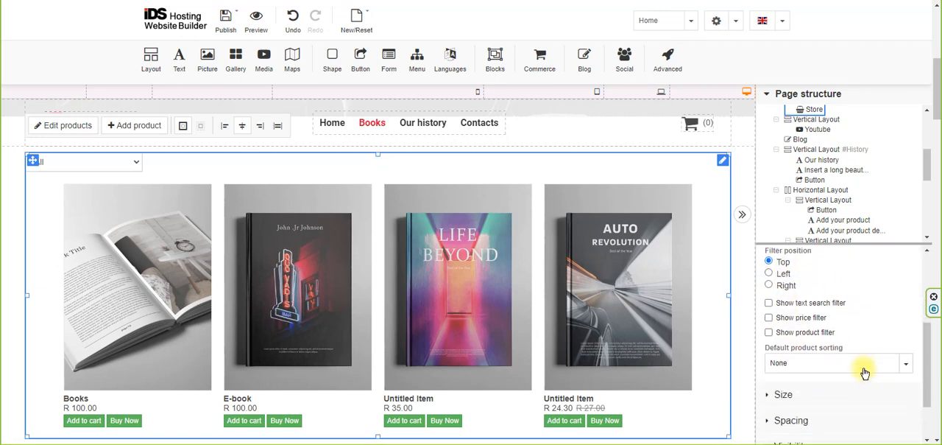
pyautogui.scroll(1, 863, 369)
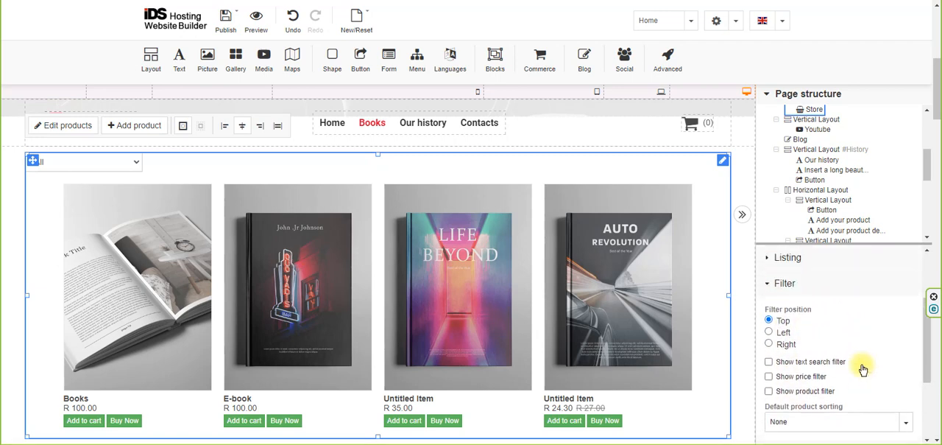
pyautogui.click(782, 286)
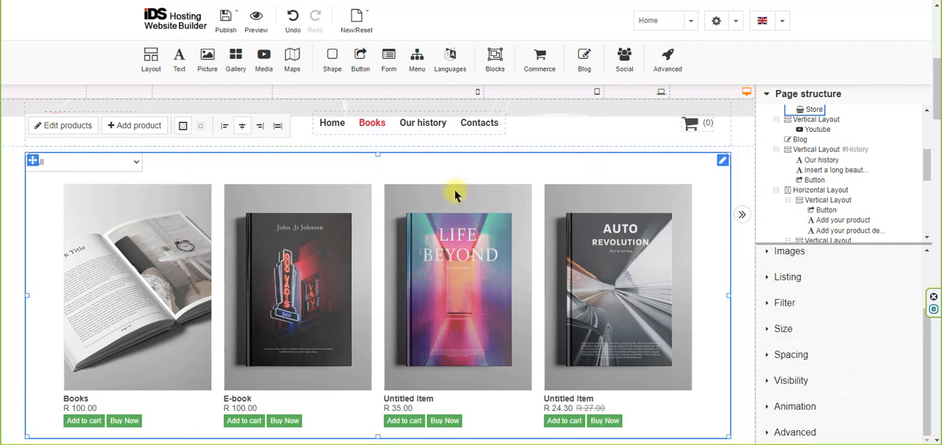
# Try a maximum store width of 1000 px, restore it to 1200 px, and collapse the Size settings.
pyautogui.click(786, 329)
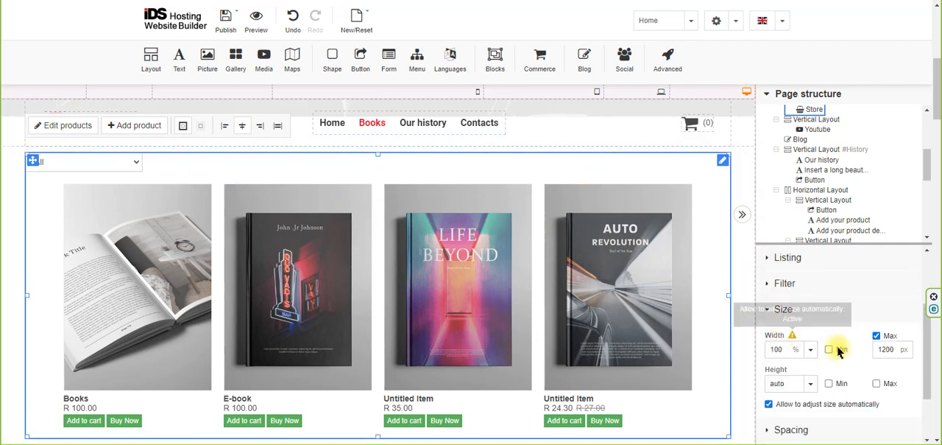
pyautogui.doubleClick(887, 350)
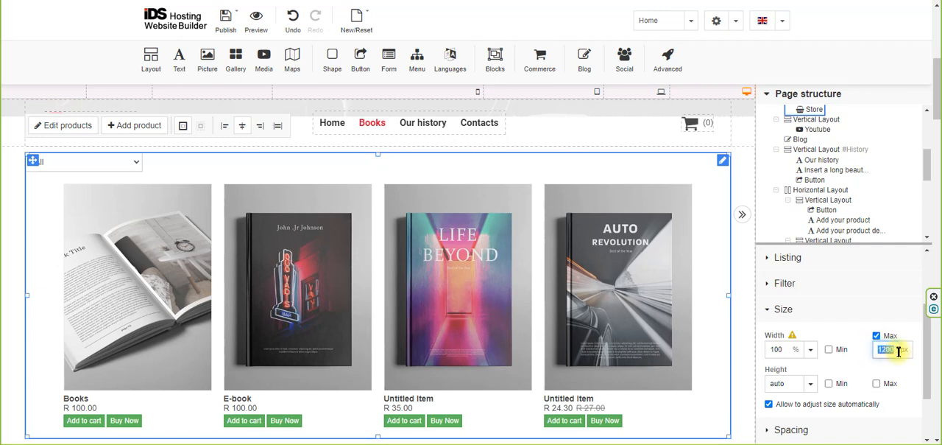
pyautogui.write('1000')
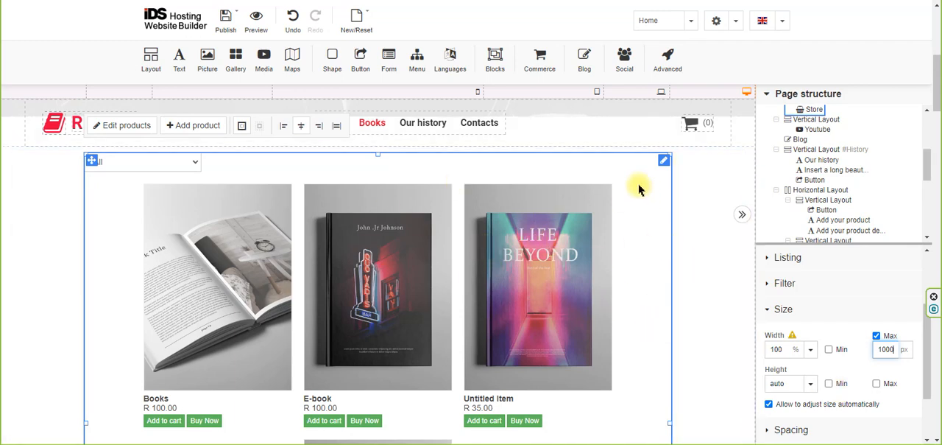
pyautogui.doubleClick(886, 347)
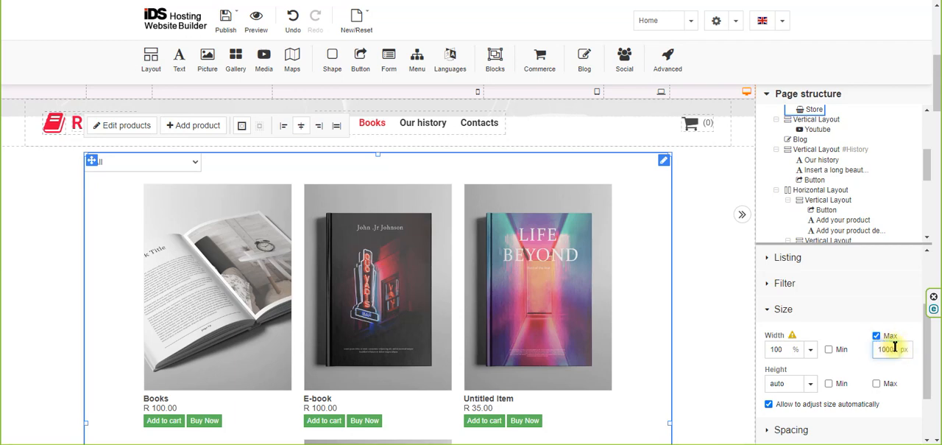
pyautogui.doubleClick(894, 347)
pyautogui.write('1200')
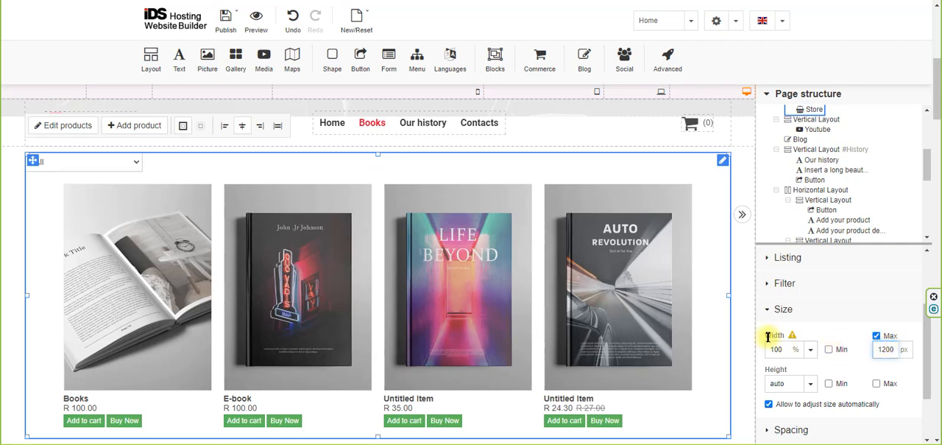
pyautogui.click(785, 311)
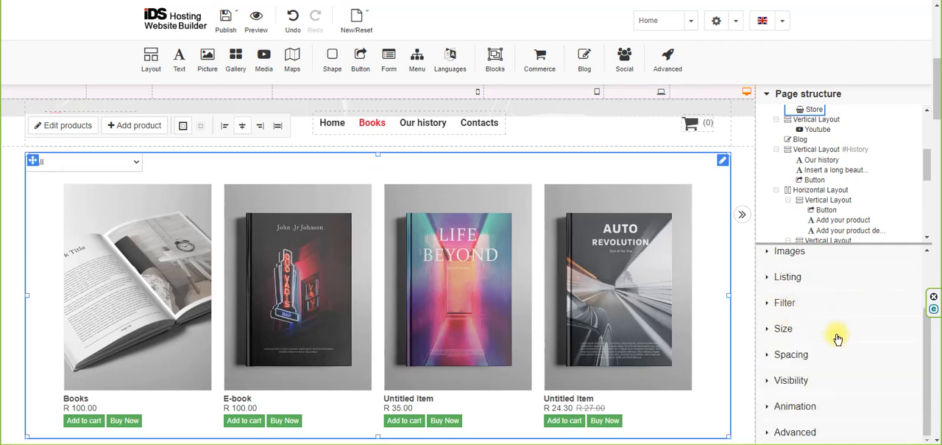
# Check the store's layout at the laptop, tablet and phone widths and return to the desktop view.
pyautogui.scroll(-1, 838, 338)
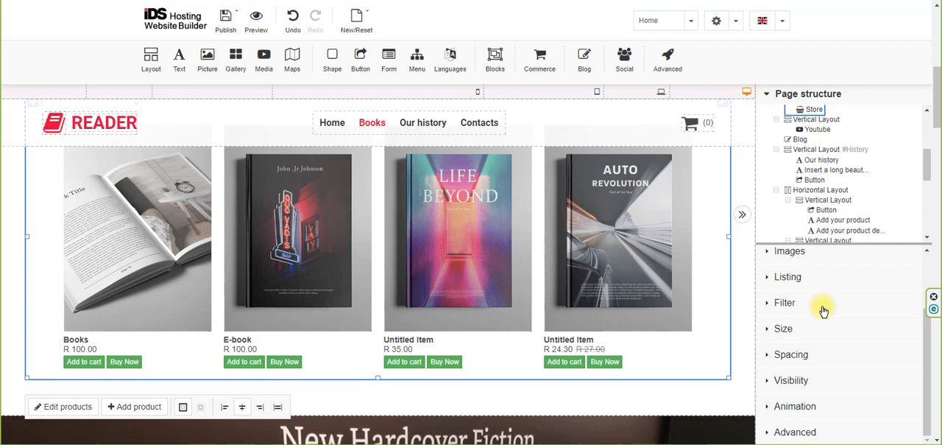
pyautogui.click(636, 92)
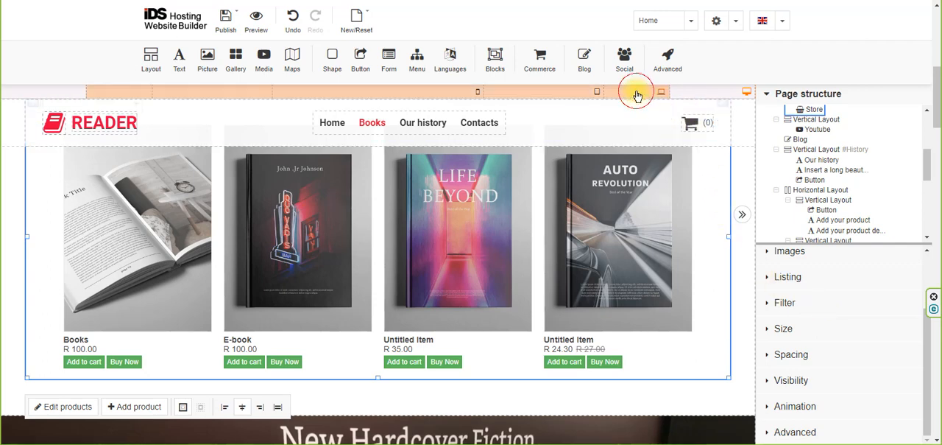
pyautogui.click(563, 92)
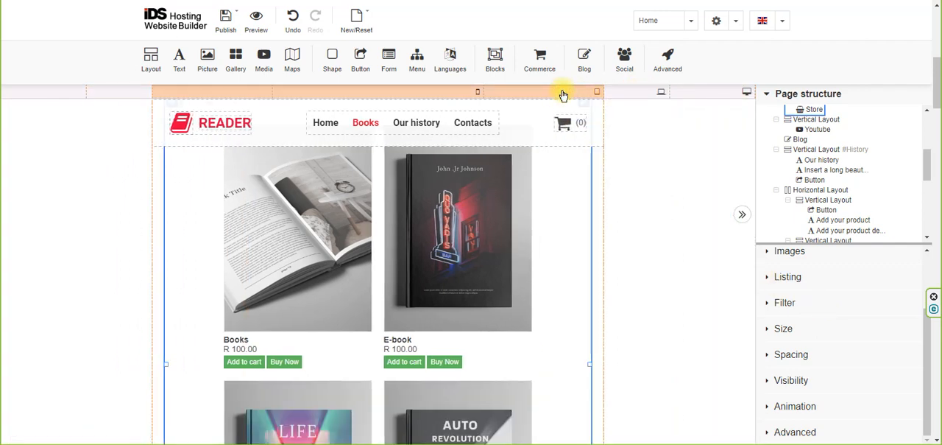
pyautogui.click(443, 92)
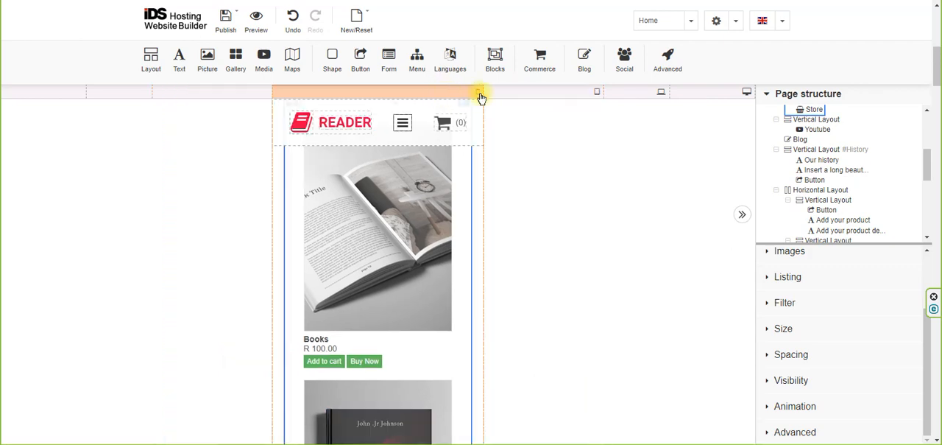
pyautogui.click(595, 93)
pyautogui.click(661, 93)
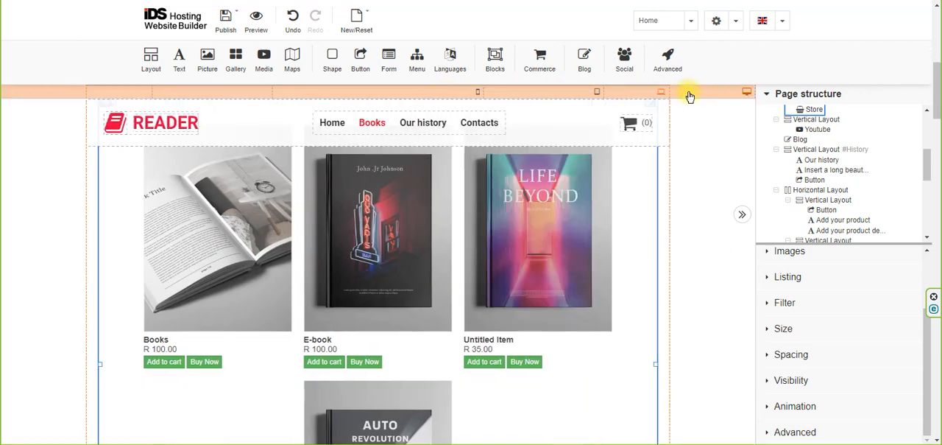
pyautogui.click(694, 93)
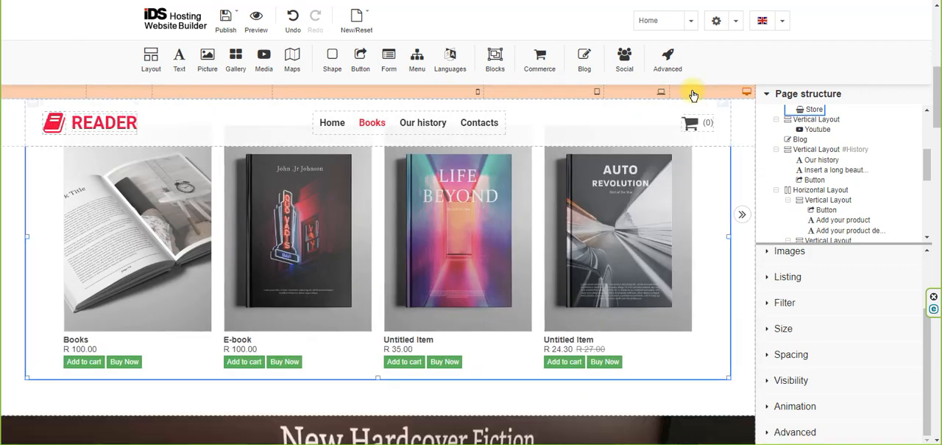
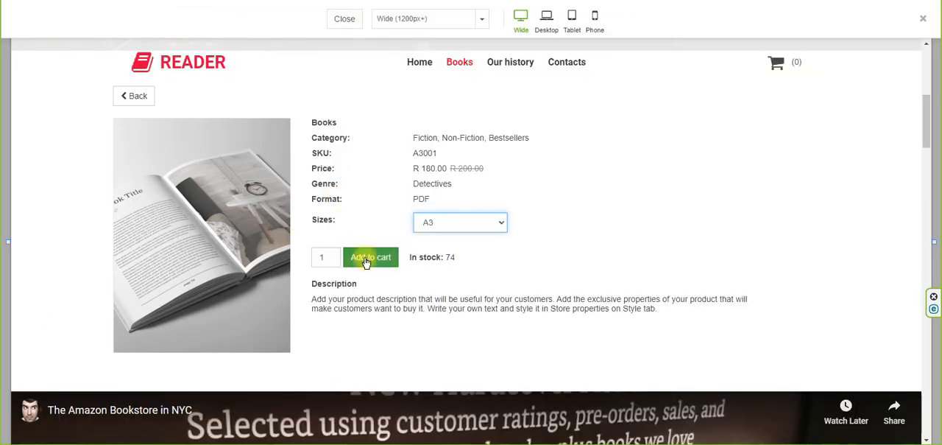
# Add one A3 copy of the Books product to the cart in the site preview and proceed from the cart to checkout.
pyautogui.click(366, 257)
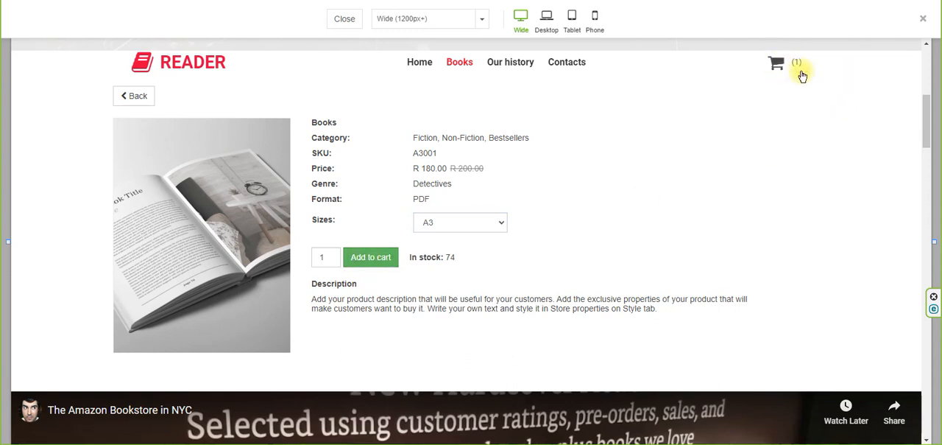
pyautogui.click(777, 63)
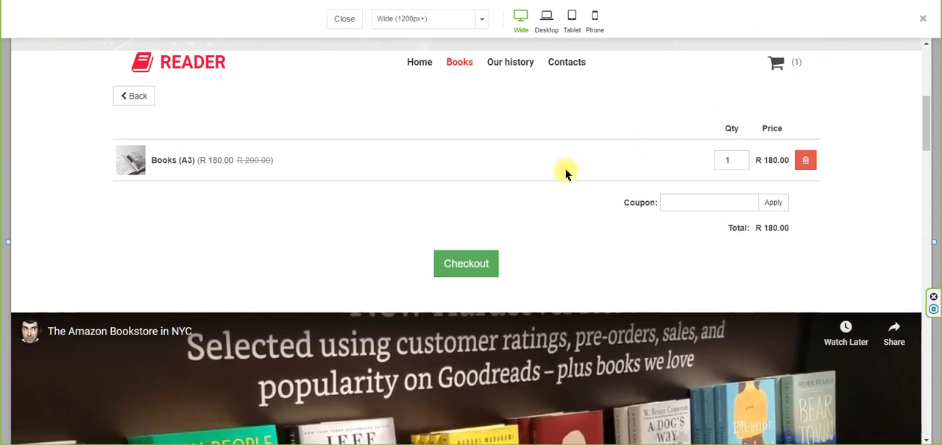
pyautogui.click(683, 198)
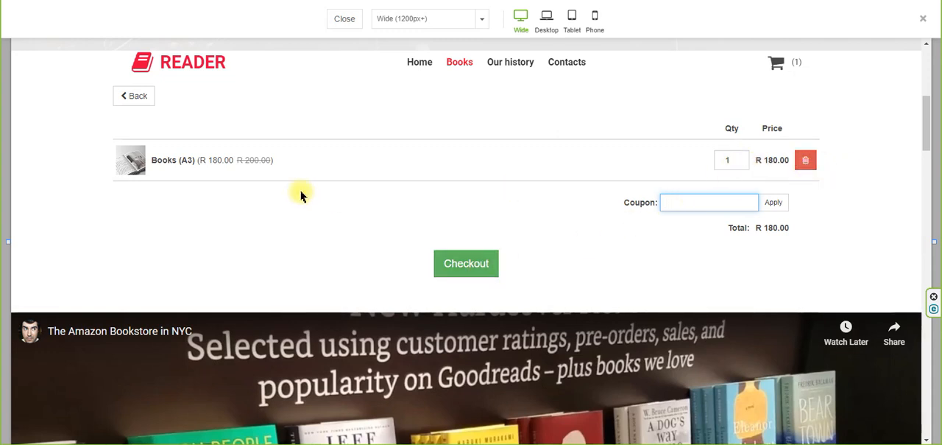
pyautogui.click(463, 267)
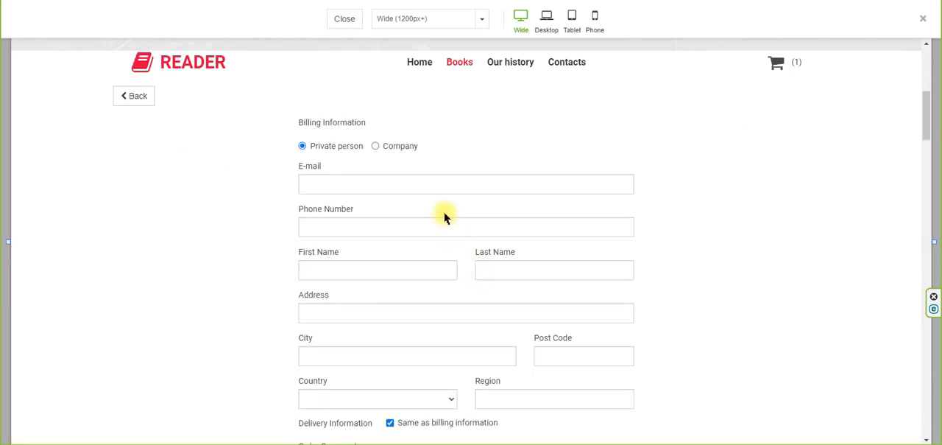
# Review the checkout's billing and delivery form, agree to the Terms and Conditions, and close the preview.
pyautogui.scroll(-3, 422, 251)
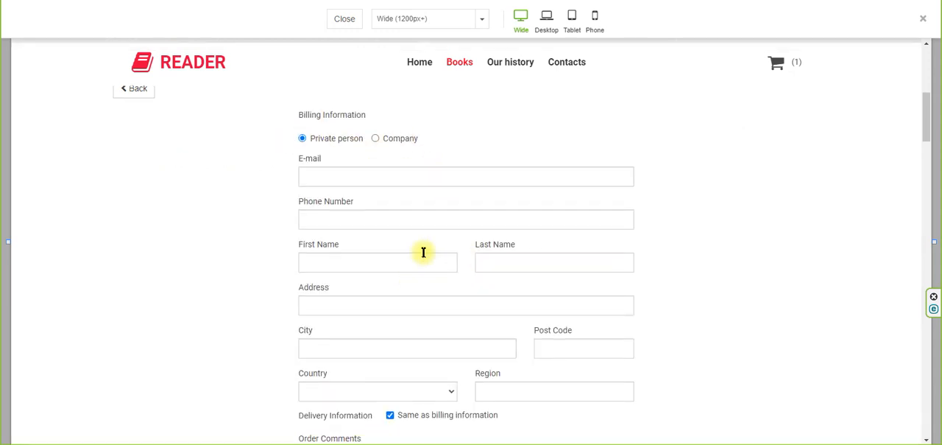
pyautogui.scroll(-1, 425, 253)
pyautogui.scroll(1, 424, 252)
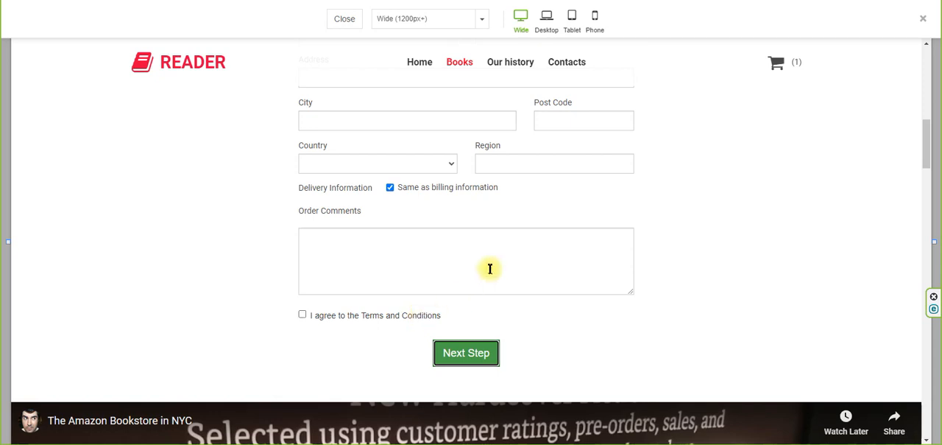
pyautogui.click(303, 316)
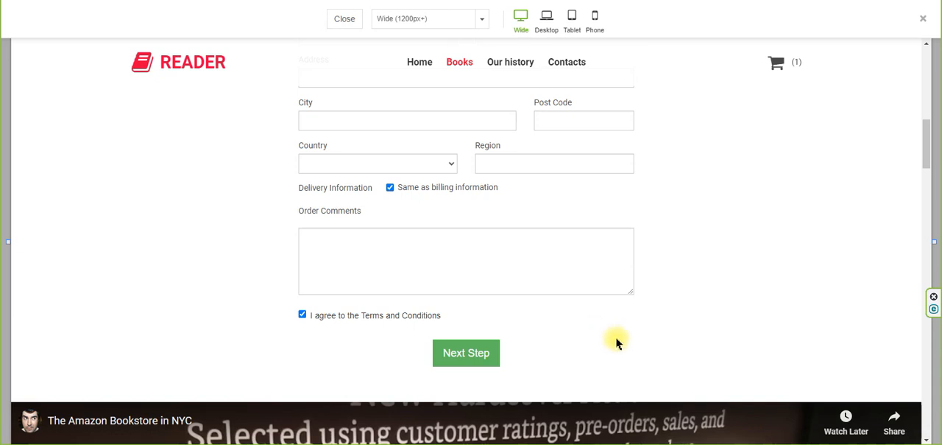
pyautogui.click(340, 19)
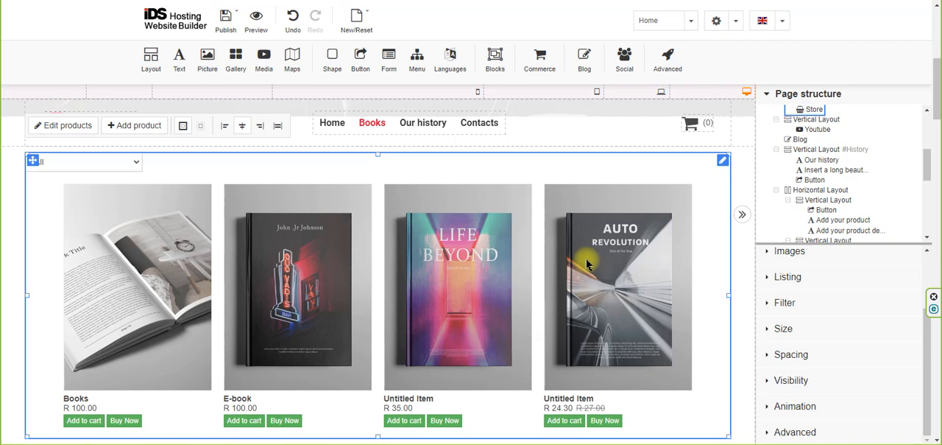
# Check the SKU requirement in the "Life Beyond" book's item details and close the item editor without changes.
pyautogui.doubleClick(485, 234)
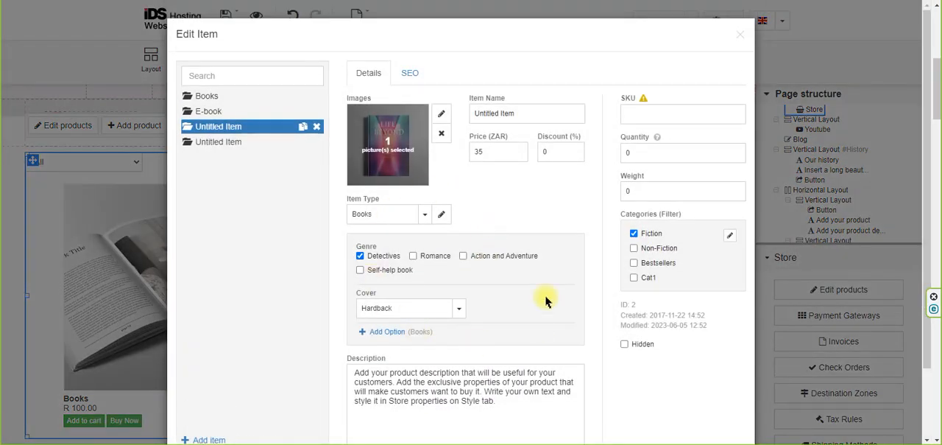
pyautogui.click(652, 110)
pyautogui.moveTo(644, 104)
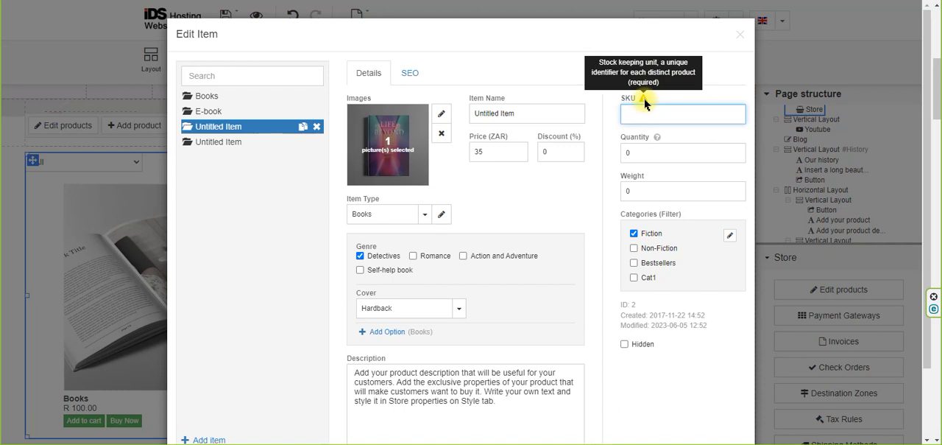
pyautogui.click(645, 114)
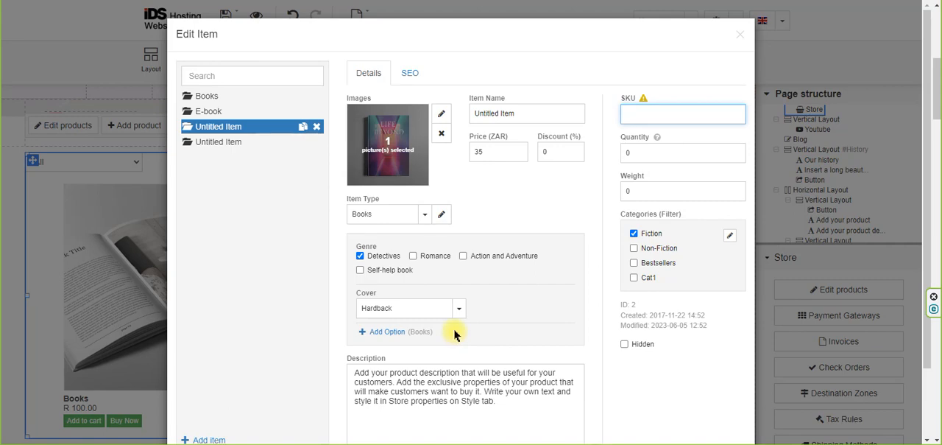
pyautogui.click(739, 34)
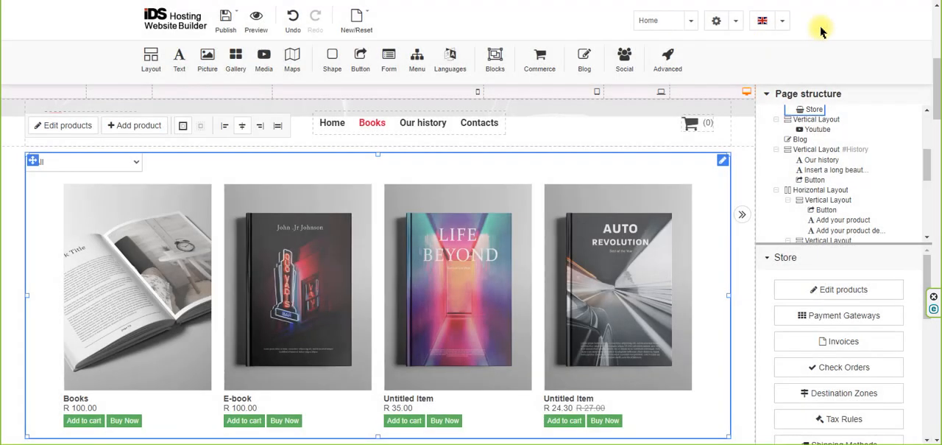